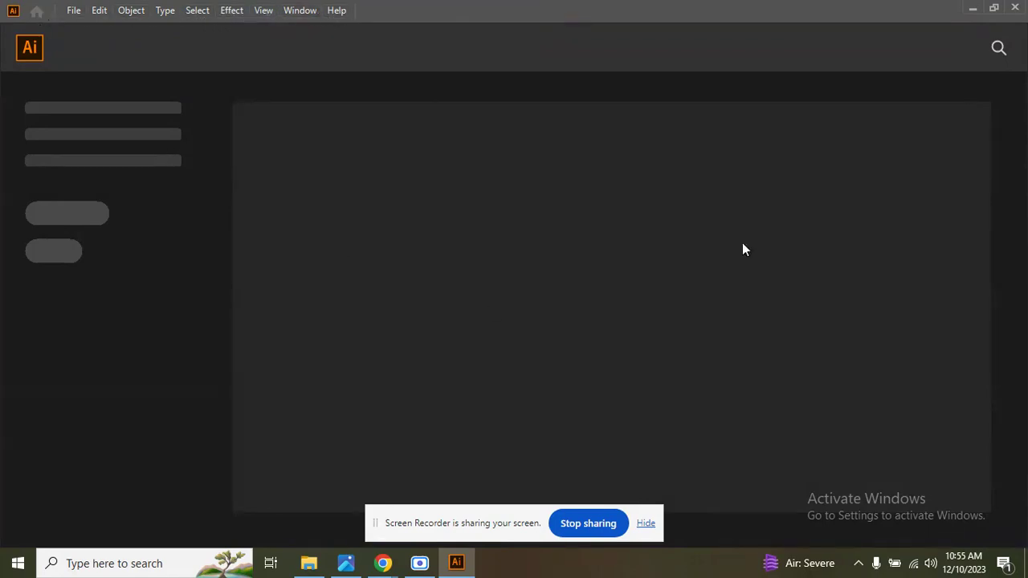
Start a new document and open its additional settings.
click(72, 11)
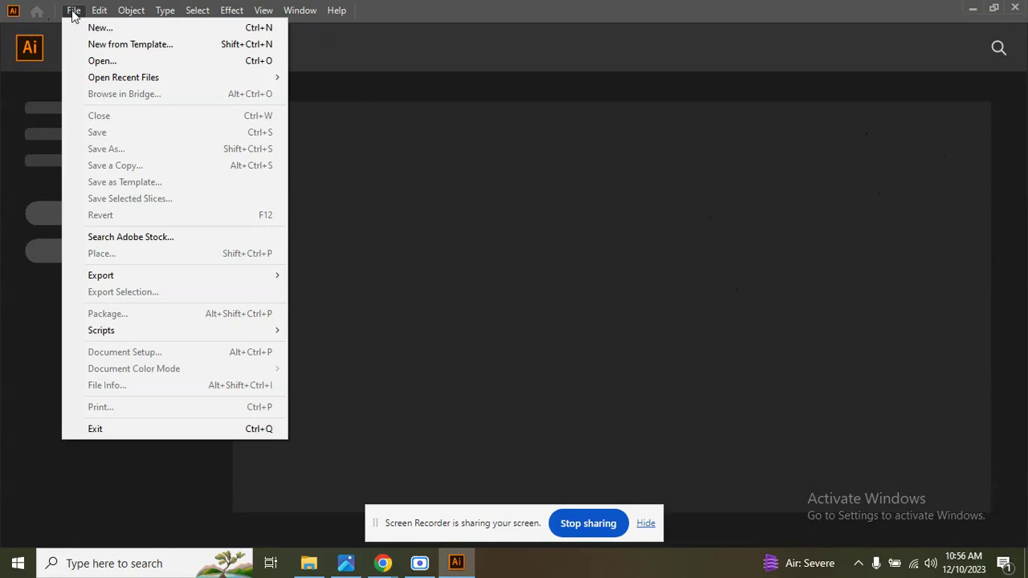
click(110, 30)
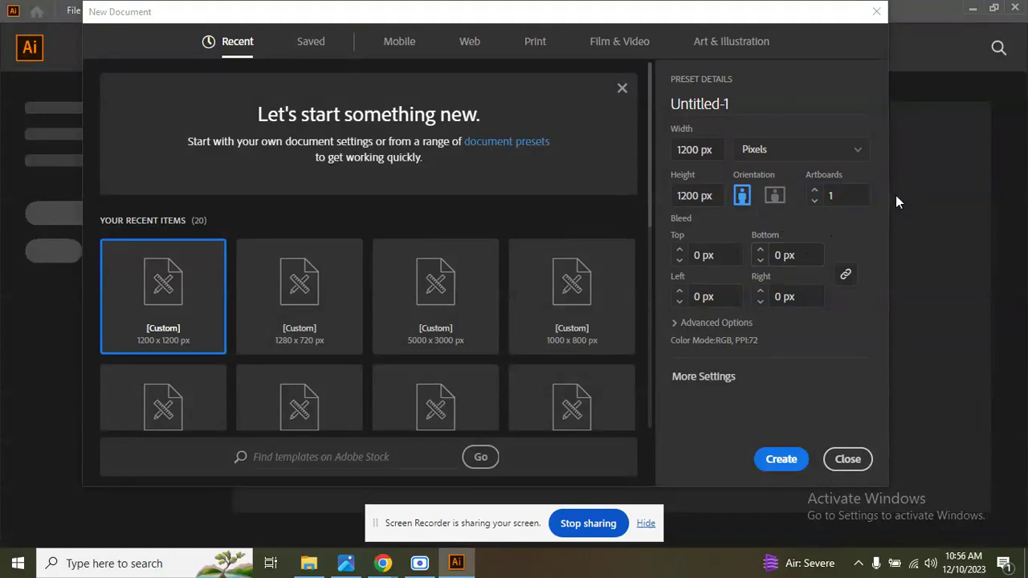
click(736, 381)
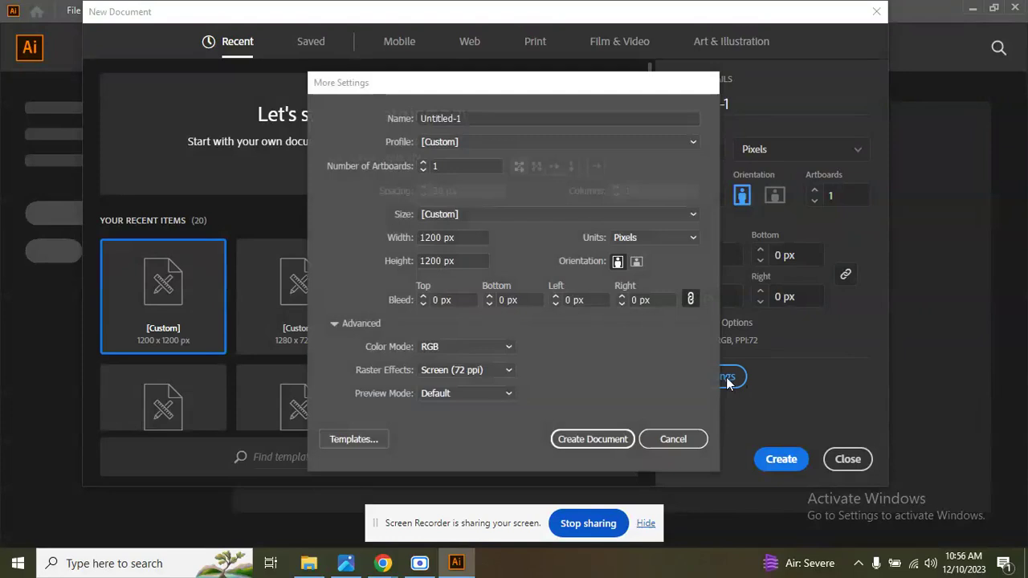
Try both the CMYK and RGB color modes for the new document, finishing on RGB.
click(509, 347)
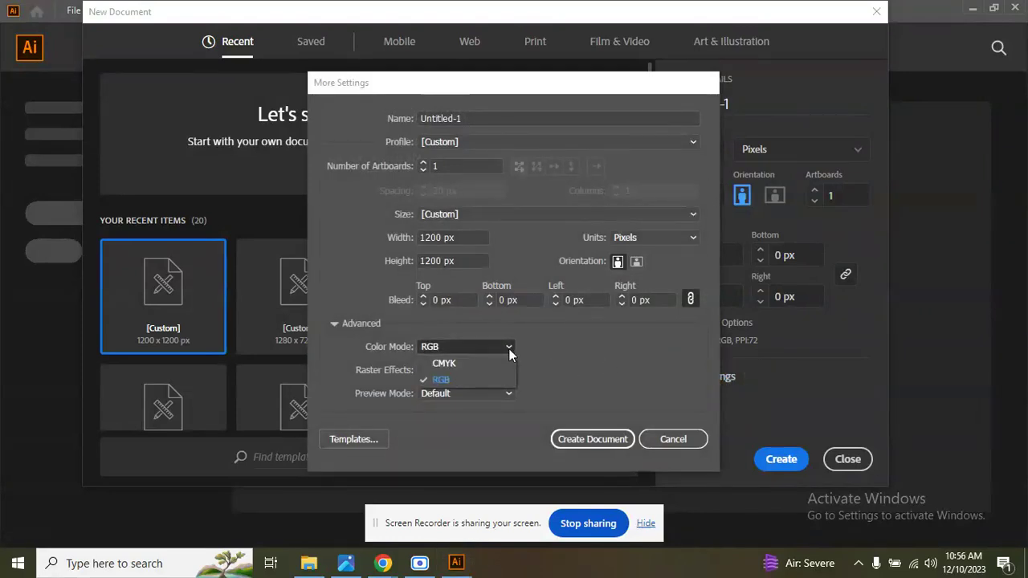
click(511, 346)
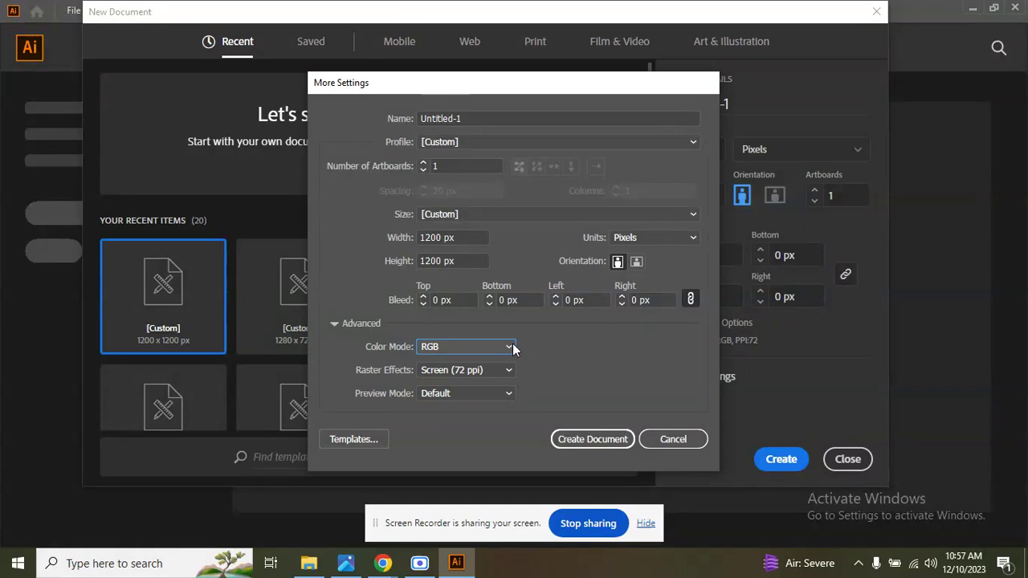
click(512, 345)
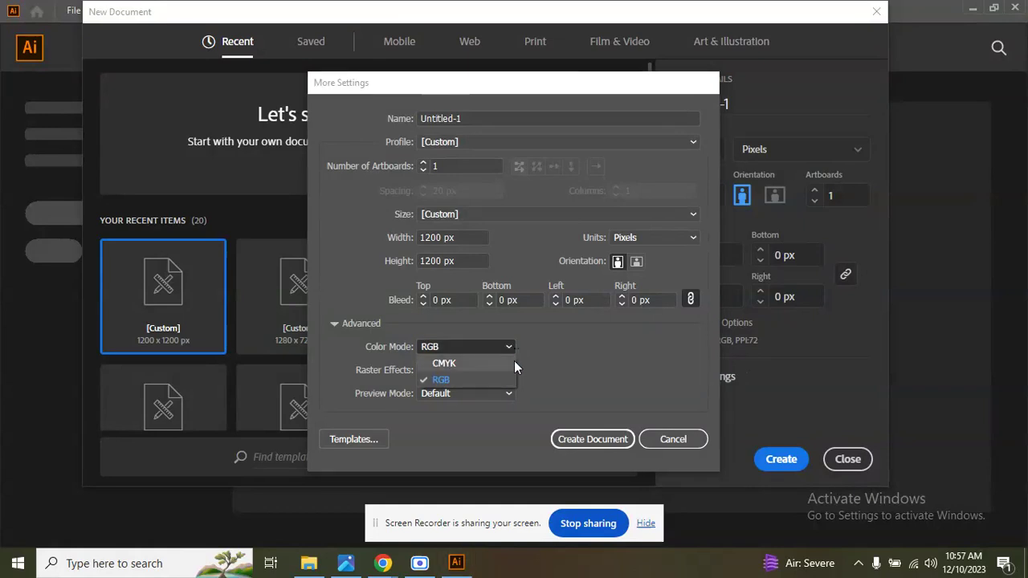
click(514, 361)
click(512, 346)
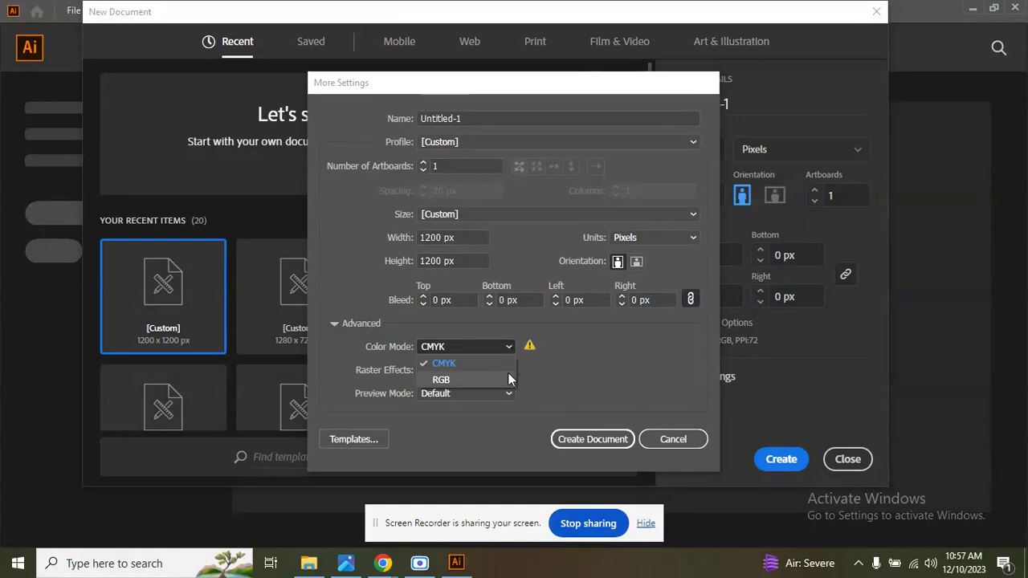
click(509, 378)
click(512, 346)
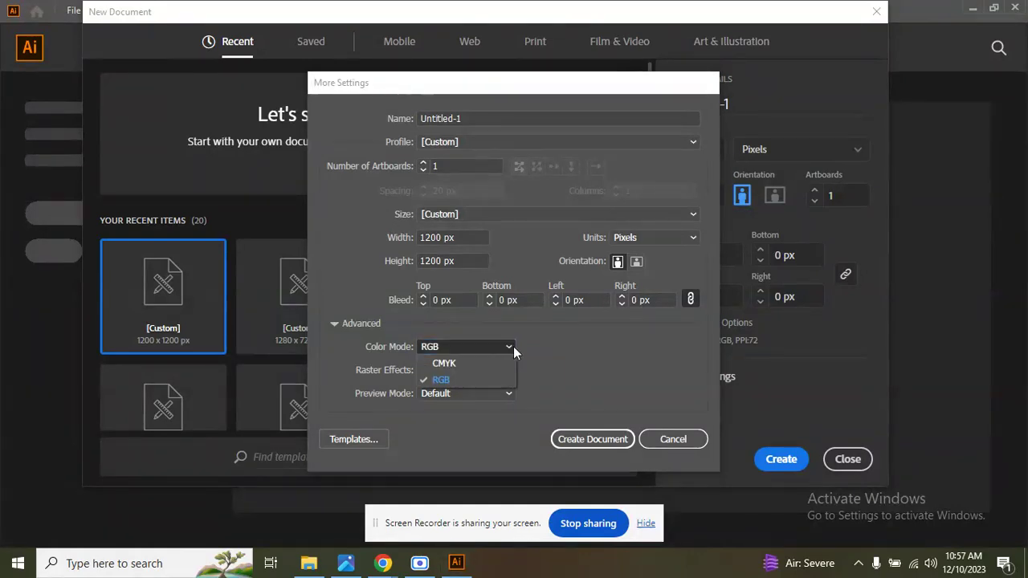
click(444, 363)
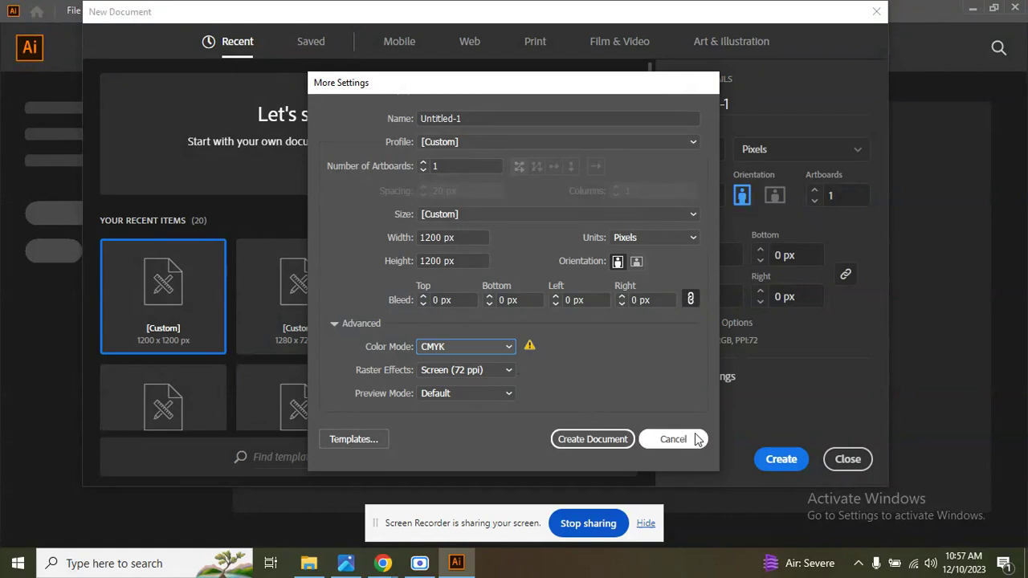
click(513, 348)
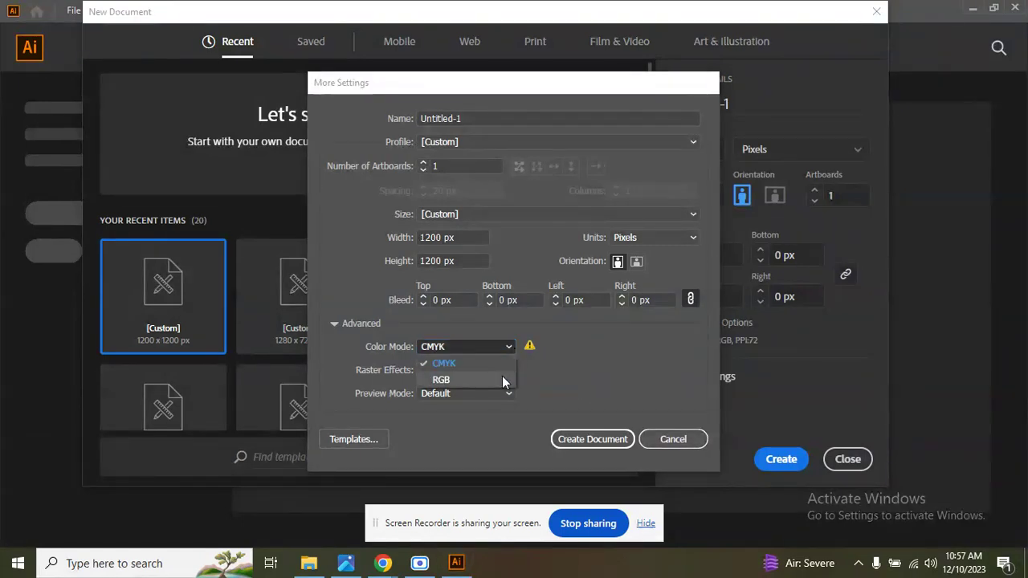
click(501, 378)
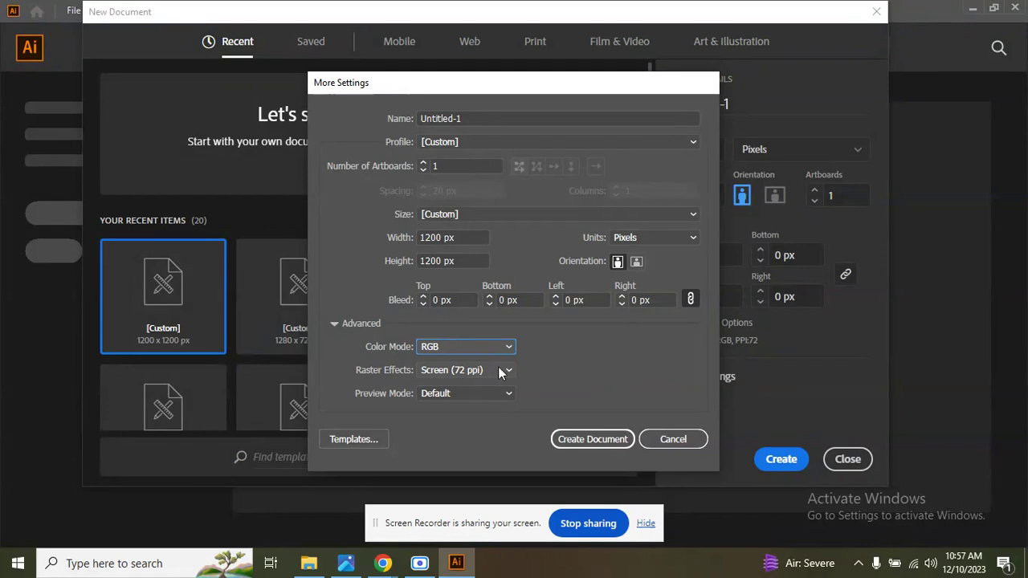
Set the new document's raster effects to High (300 ppi).
drag(679, 82, 563, 110)
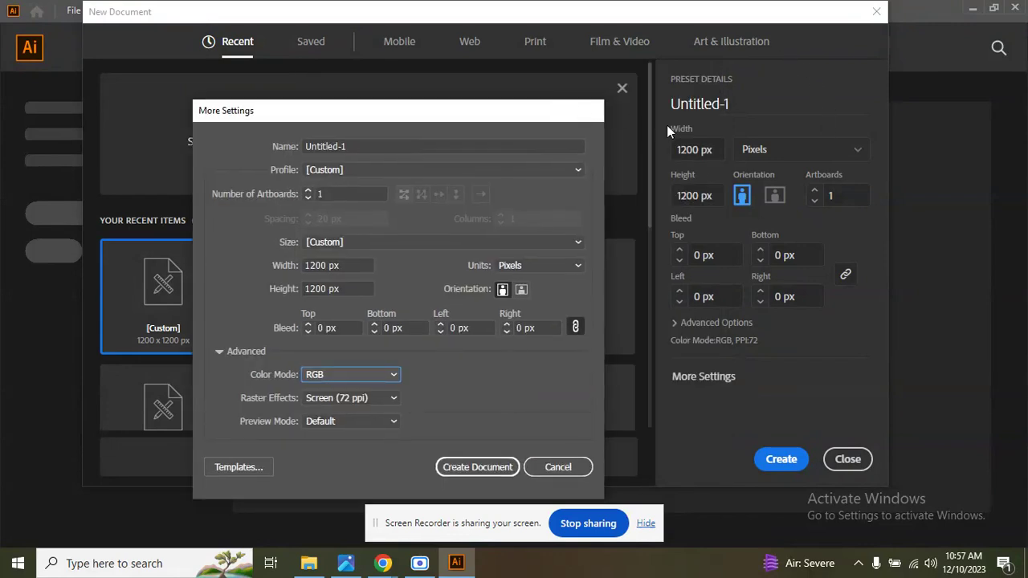
click(395, 397)
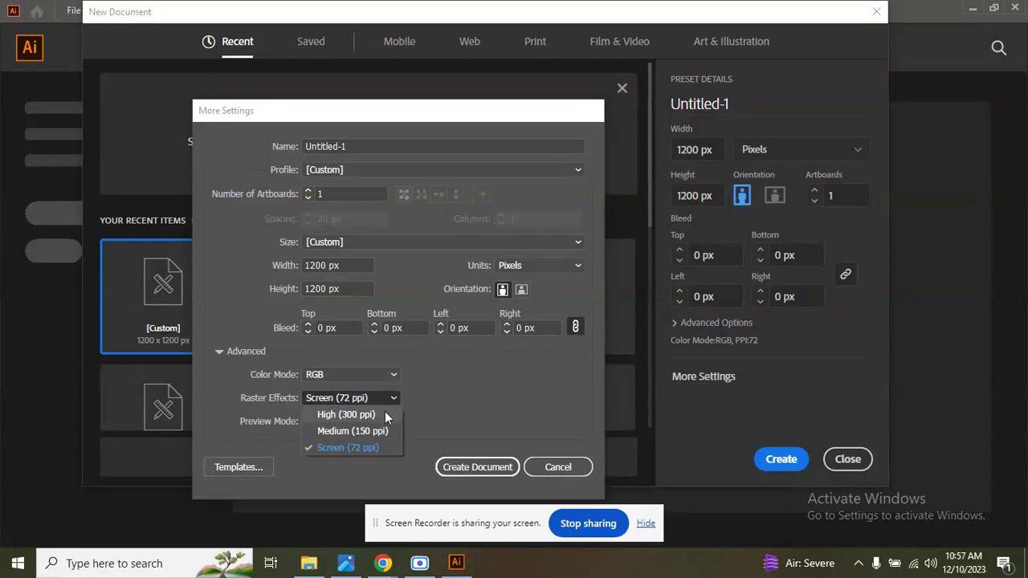
click(361, 415)
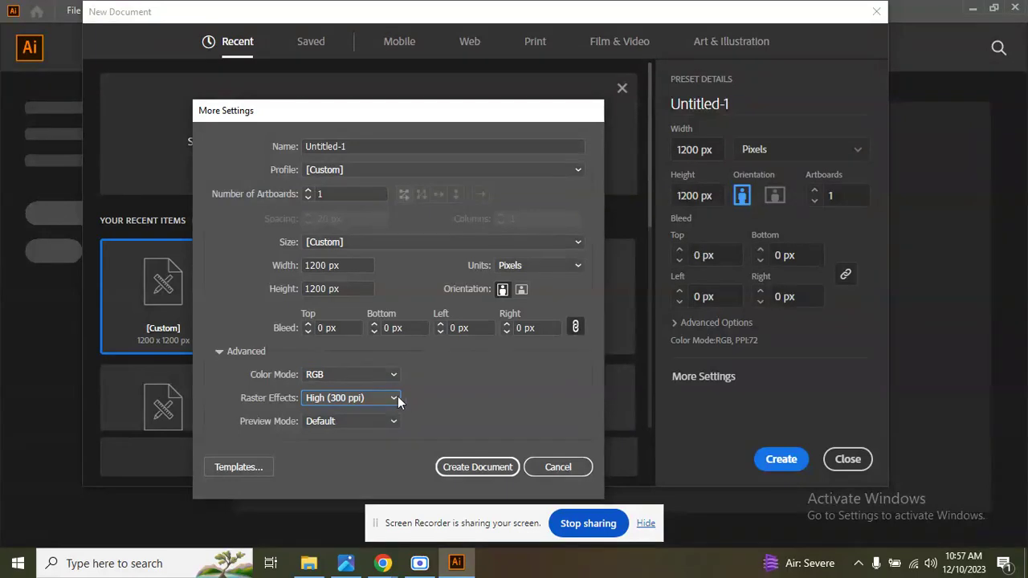
click(394, 400)
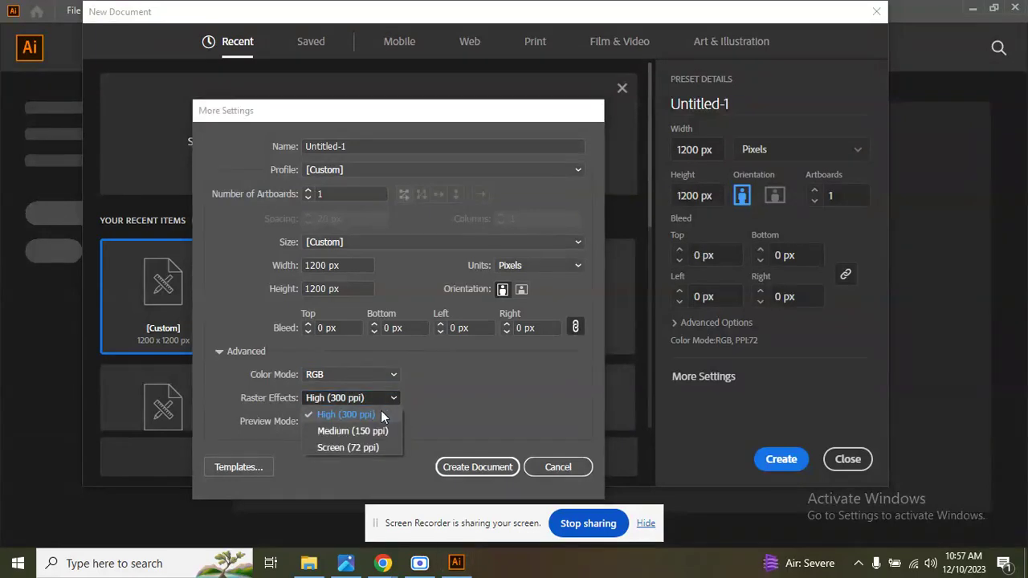
click(393, 403)
click(394, 398)
click(376, 414)
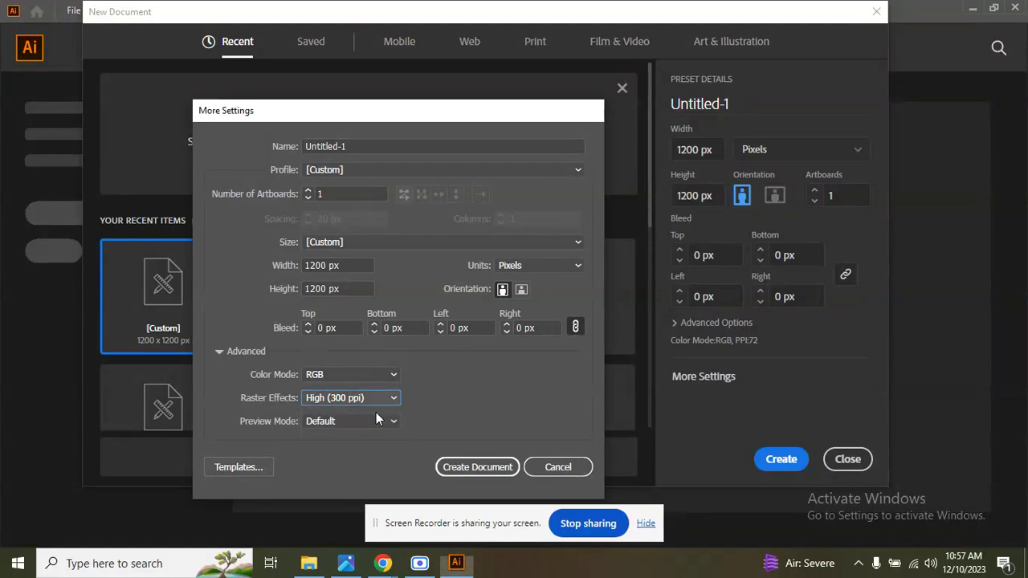
Cancel the additional settings and create a 1200 x 1200 px document.
click(570, 466)
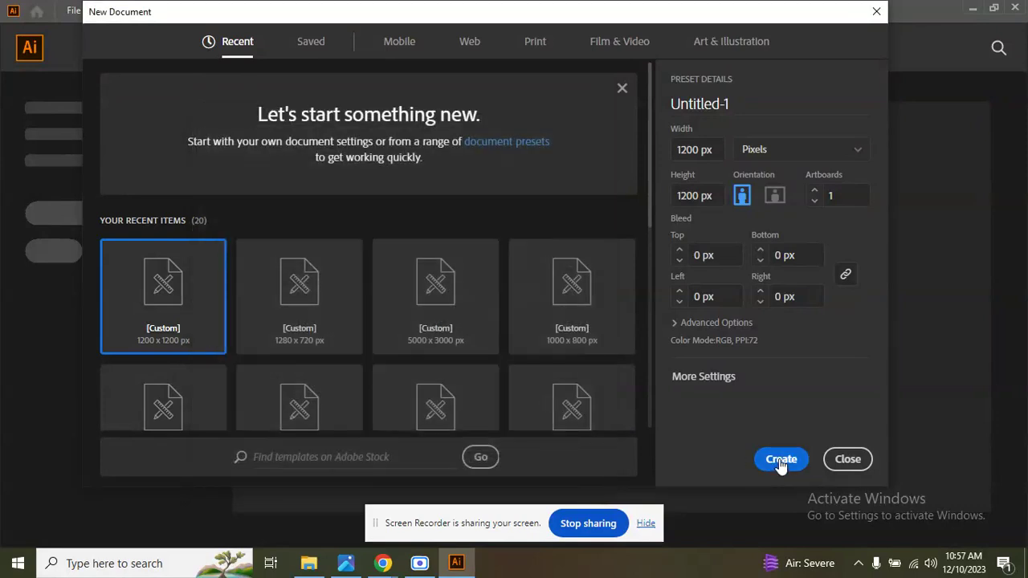
click(781, 461)
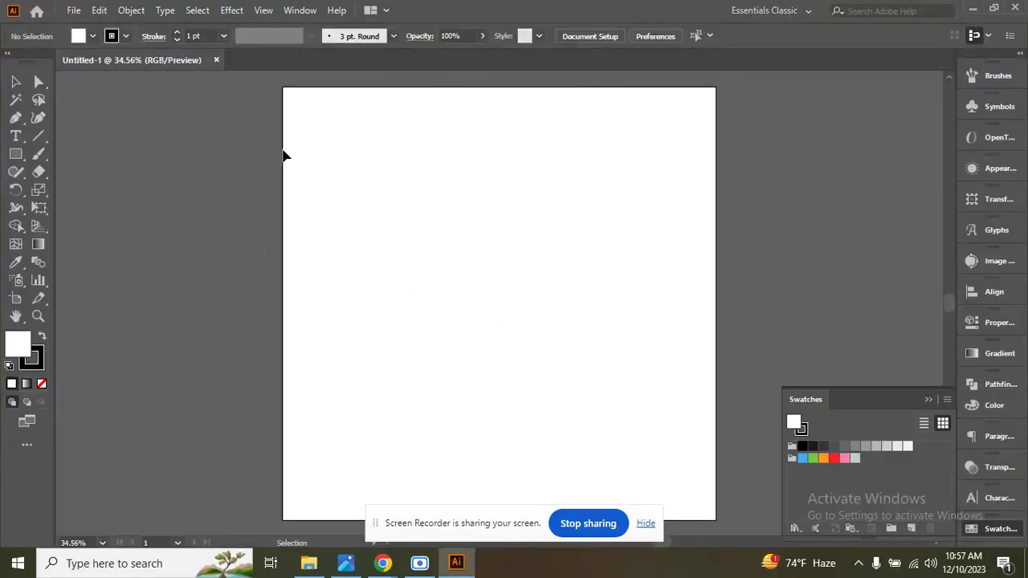
Start another new document and look through the recent document sizes.
click(71, 11)
click(98, 27)
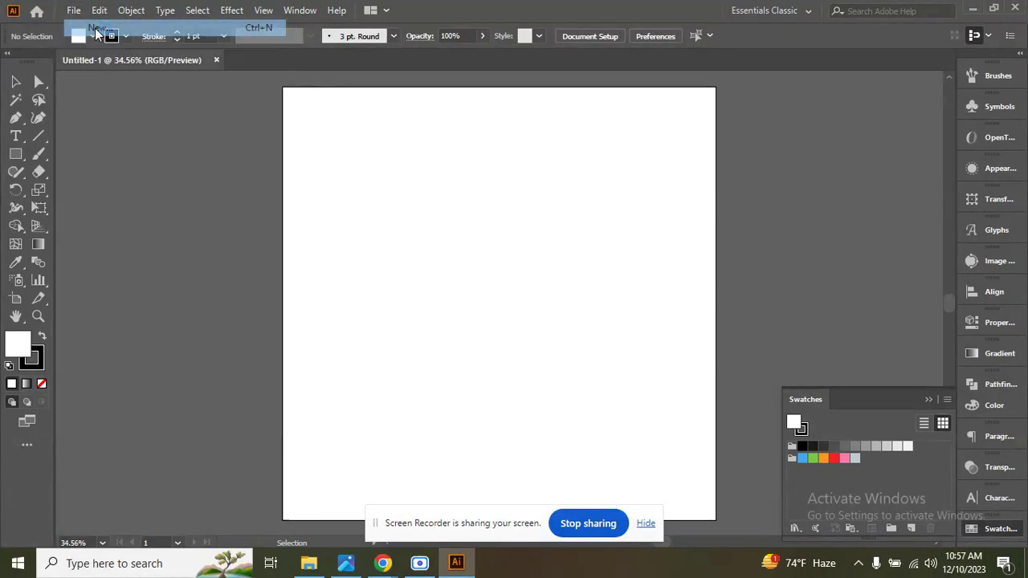
key(ctrl+n)
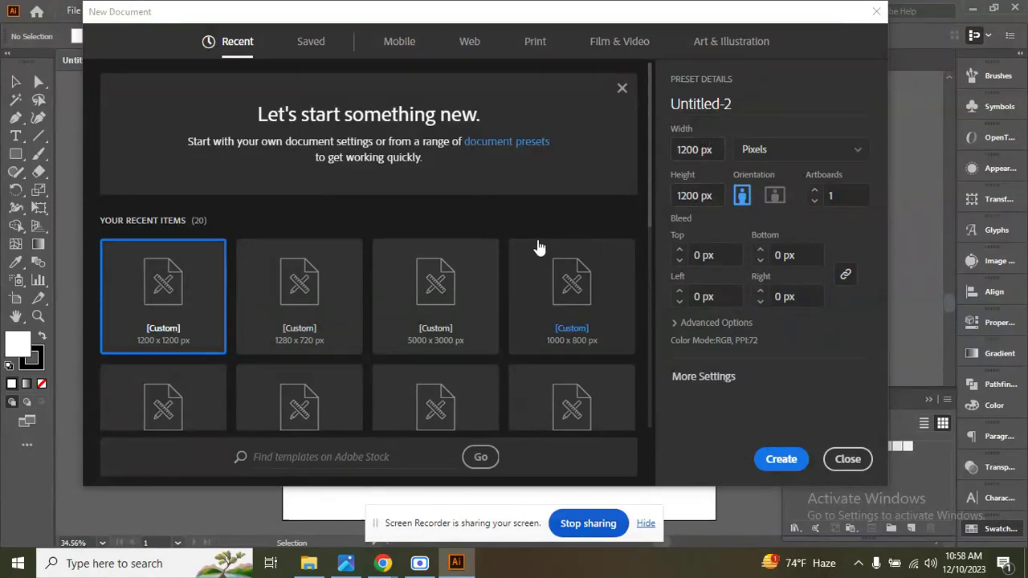
scroll(539, 246, down, 1)
scroll(539, 246, down, 2)
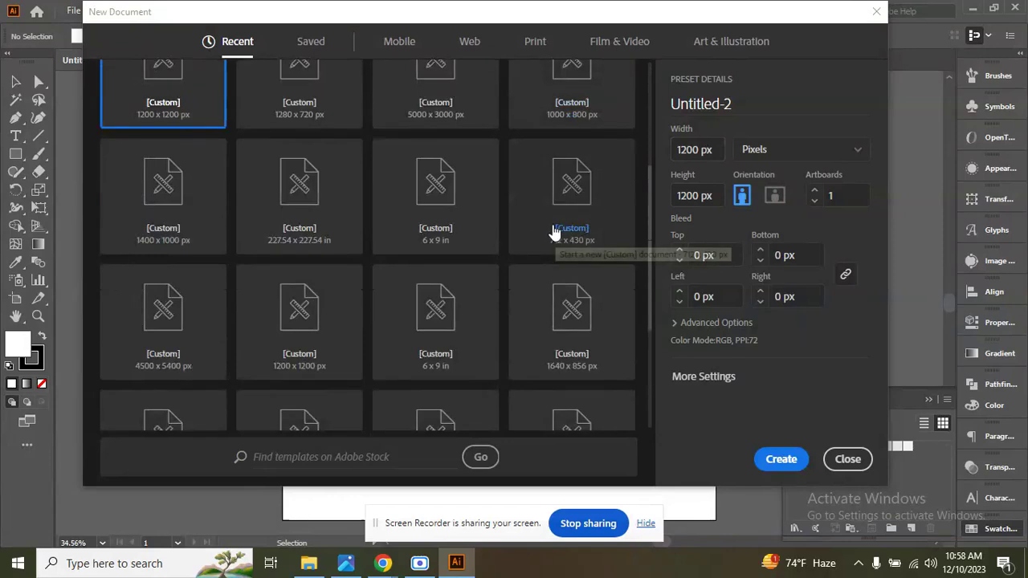
scroll(553, 232, down, 3)
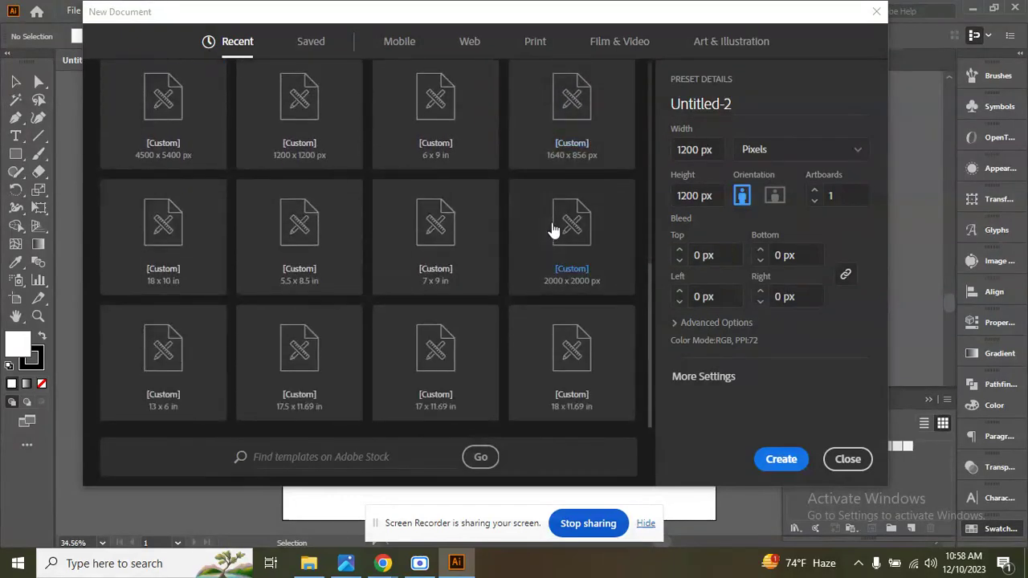
scroll(381, 251, up, 3)
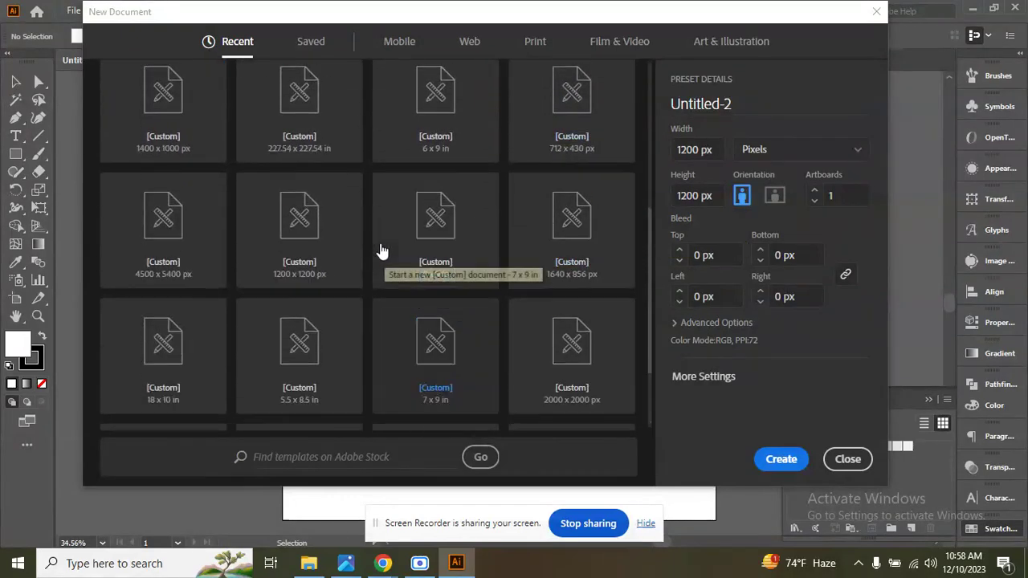
scroll(398, 241, up, 3)
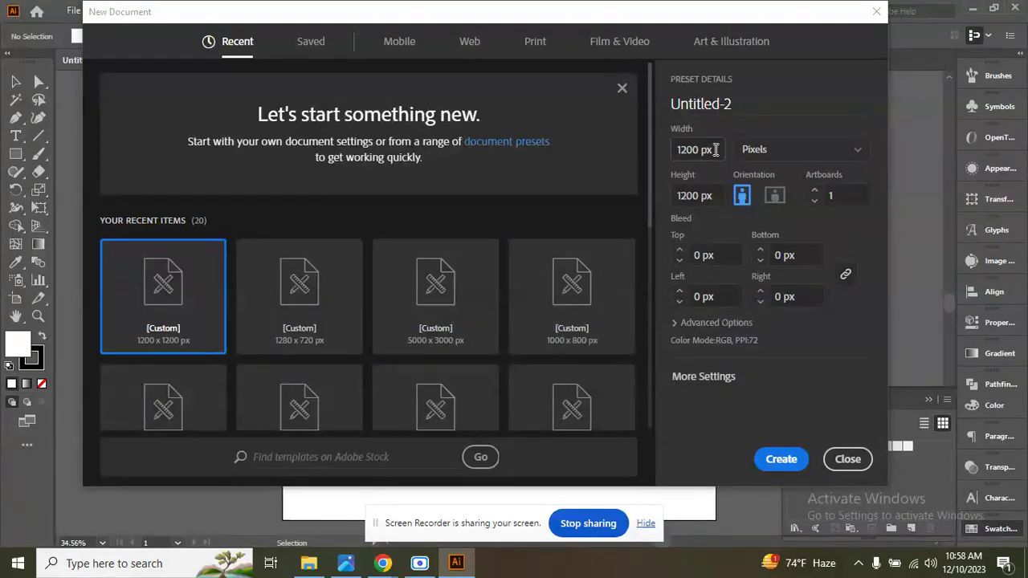
Set the new document's width to 8 px and height to 11 px.
click(715, 149)
text(8)
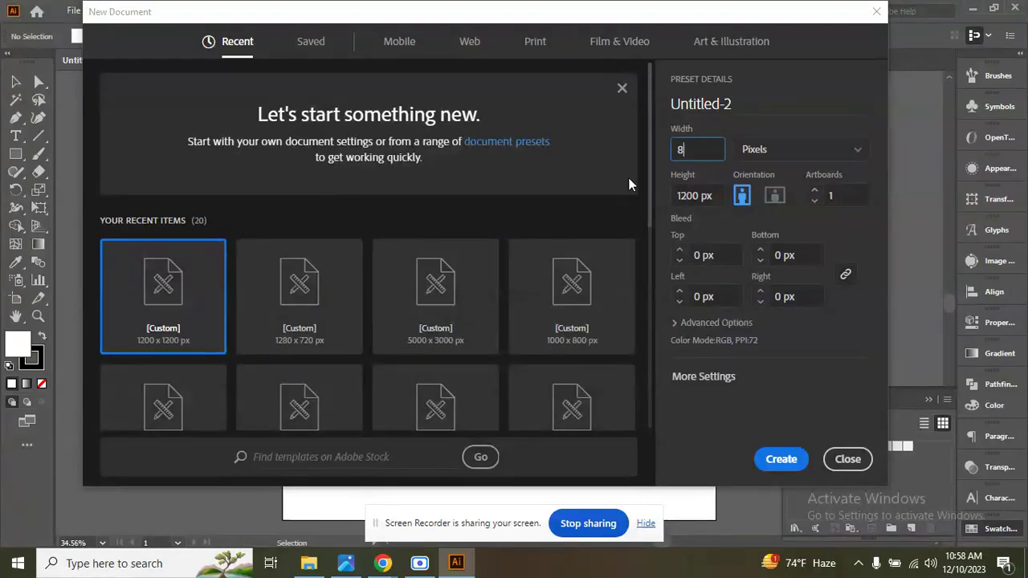
key(Tab)
text(11)
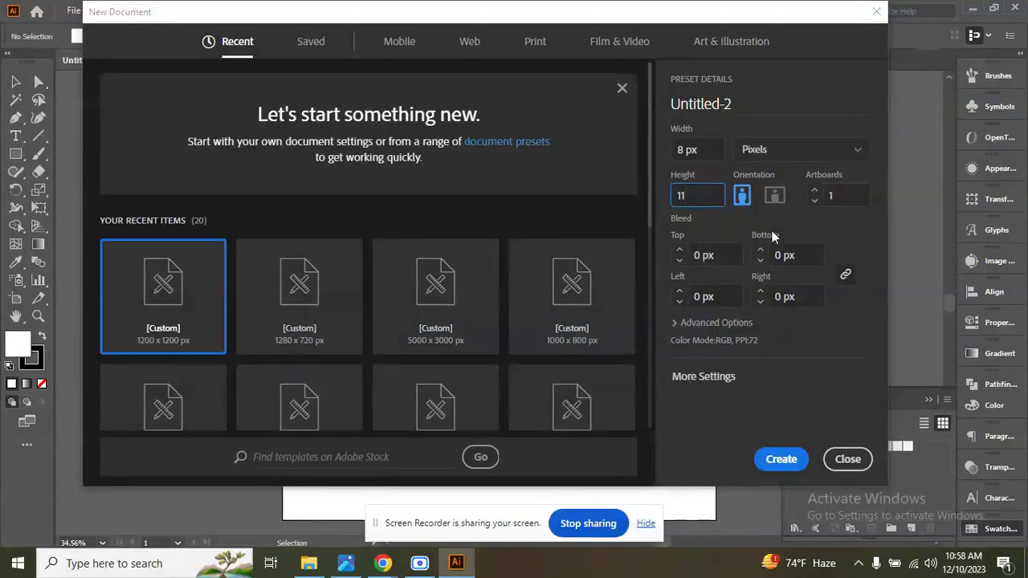
scroll(462, 322, down, 3)
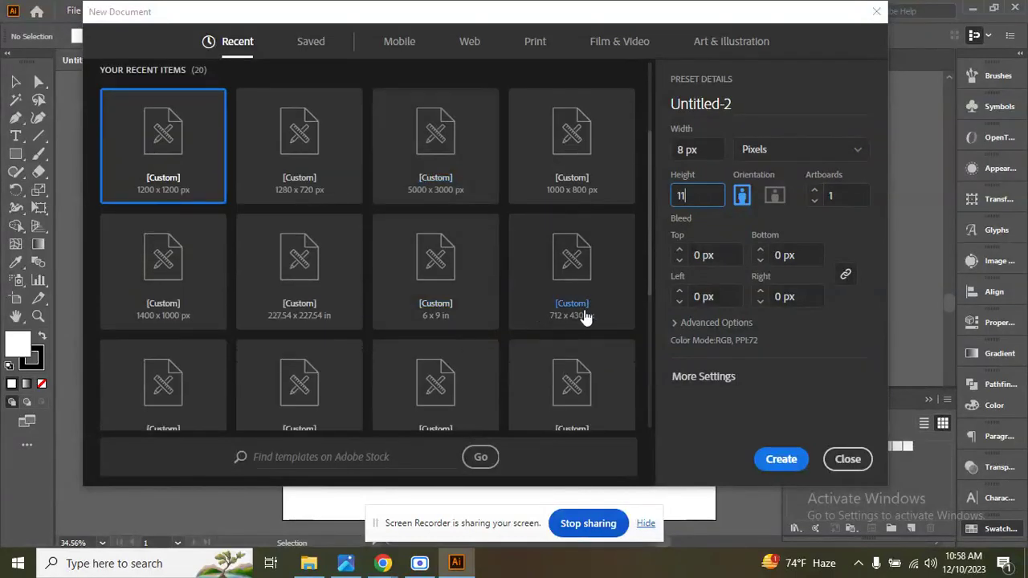
scroll(615, 298, up, 3)
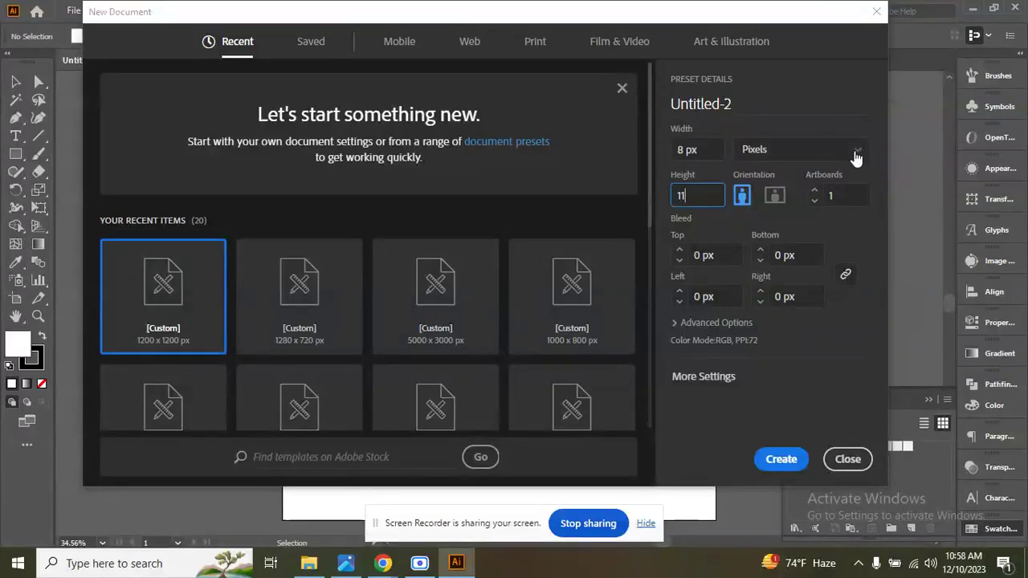
Change the new document's units to inches and set its width to 8 in and height to 11 in.
click(856, 159)
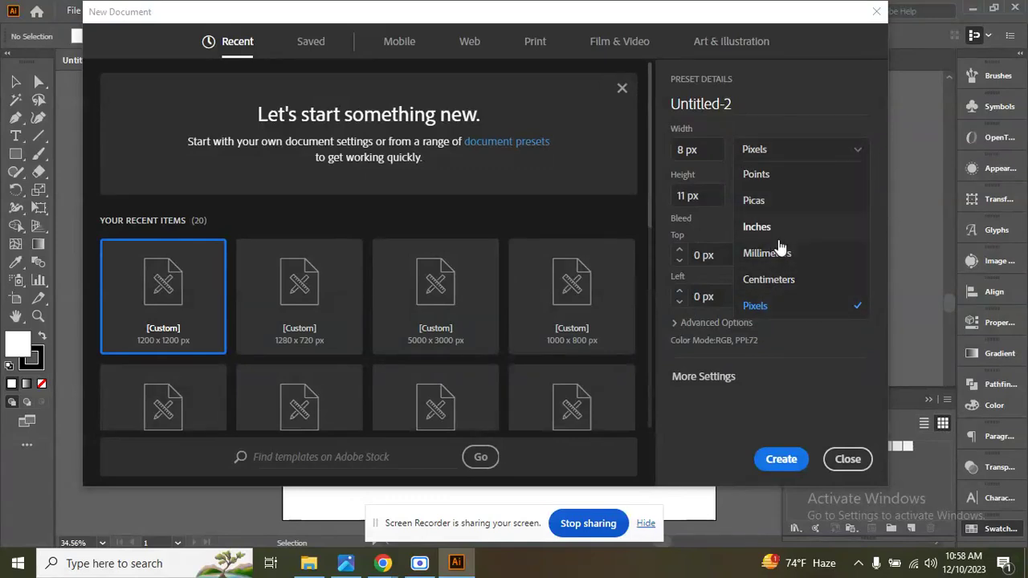
click(775, 231)
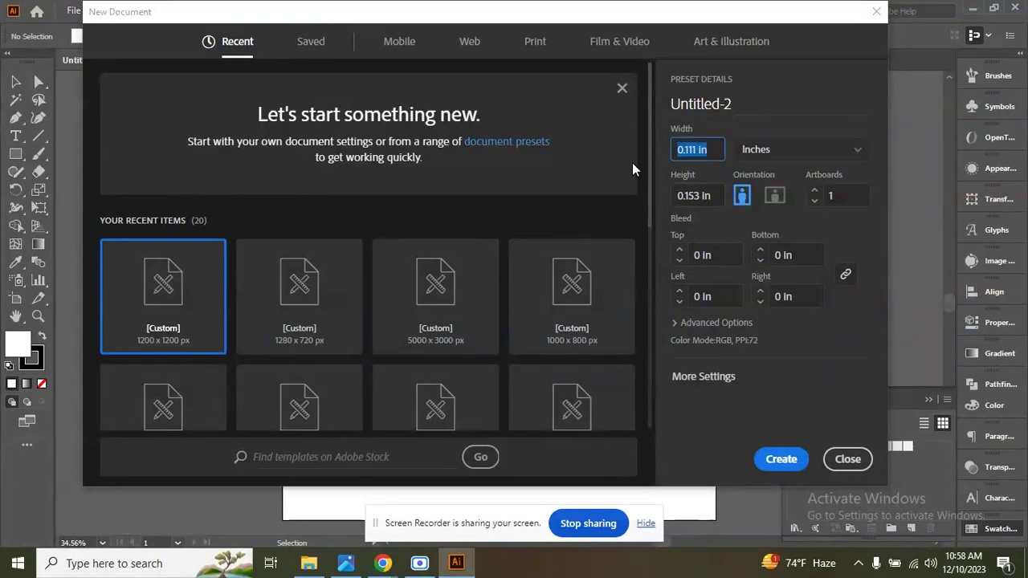
text(8)
key(Tab)
text(11)
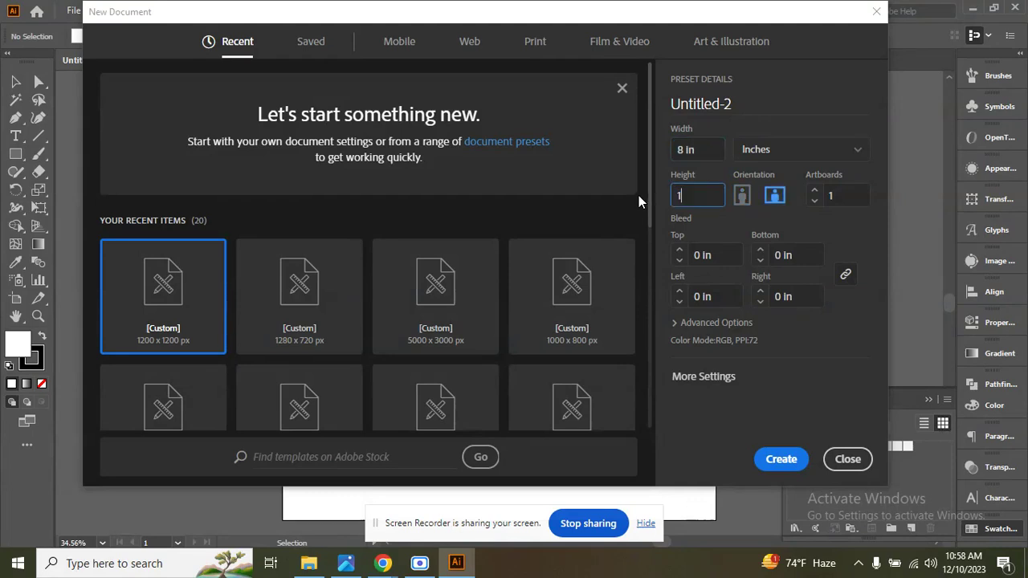
click(855, 154)
click(856, 160)
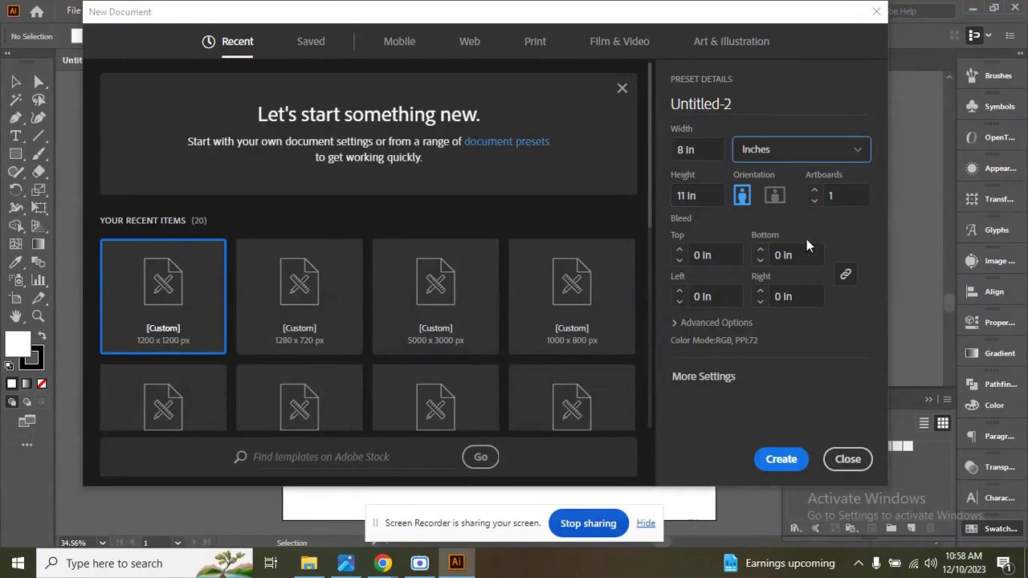
Create the 8 x 11 in document and close the earlier Untitled-1 document.
click(781, 459)
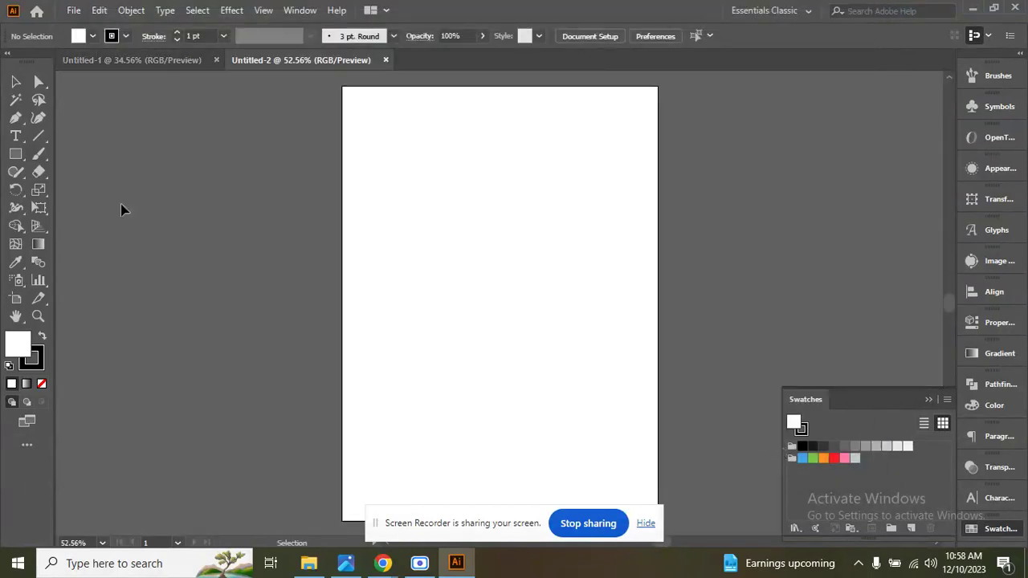
click(215, 60)
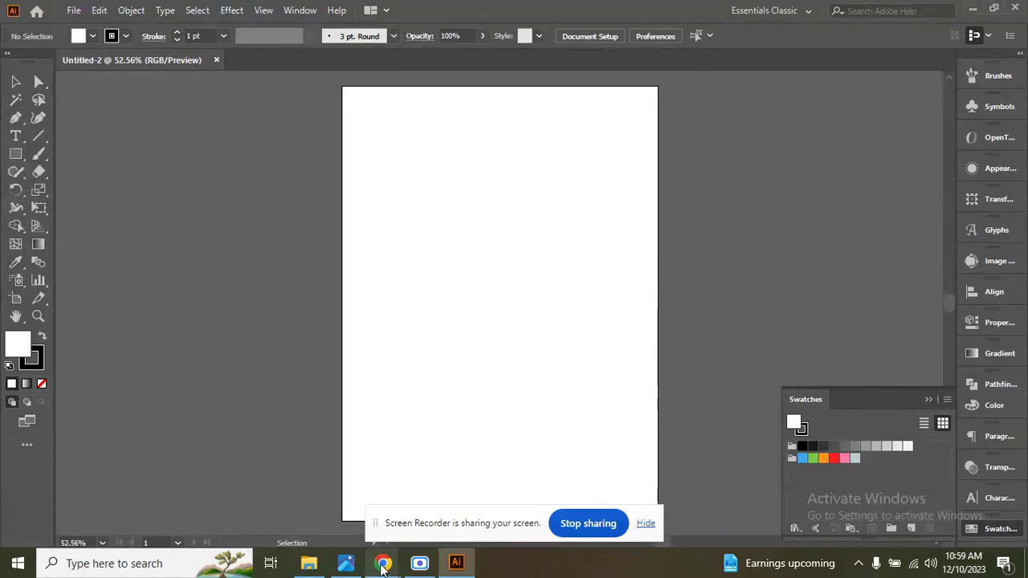
Switch to Chrome and view the reference photo of the Logitech M186 wireless mouse.
mouse_move(383, 563)
click(361, 493)
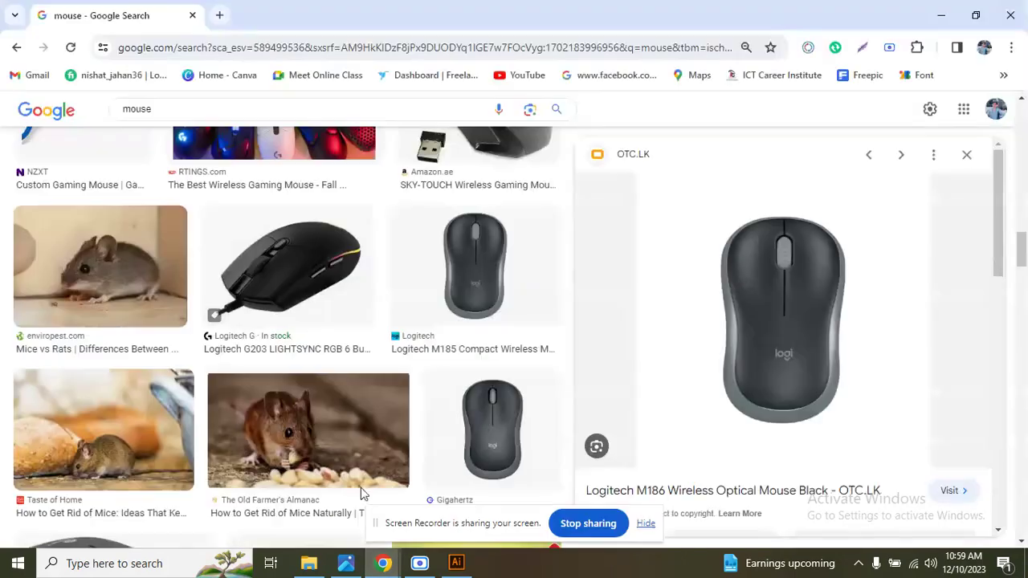
Copy the Logitech M186 mouse image from the search results and paste it into the Illustrator document.
right_click(792, 298)
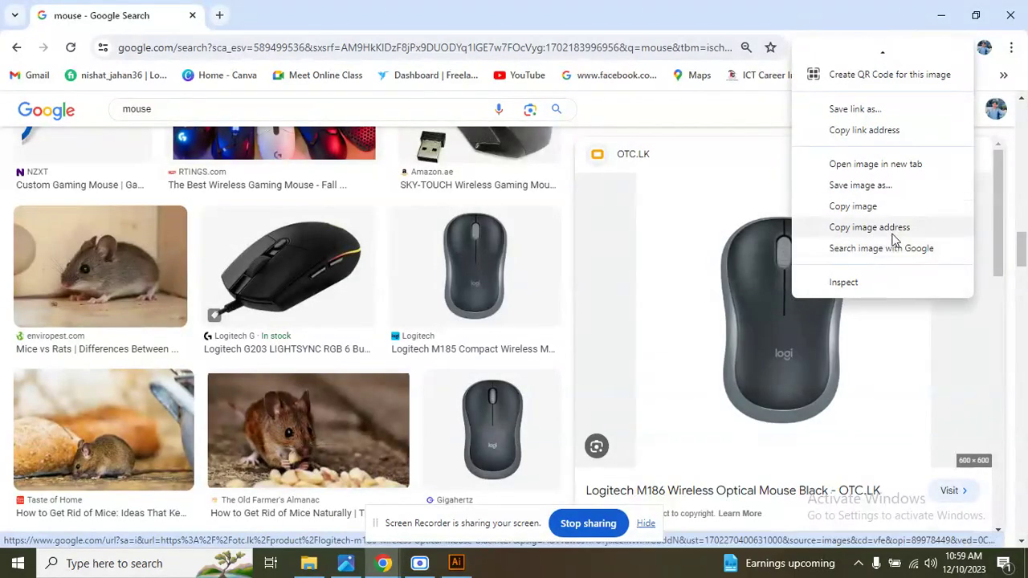
click(881, 210)
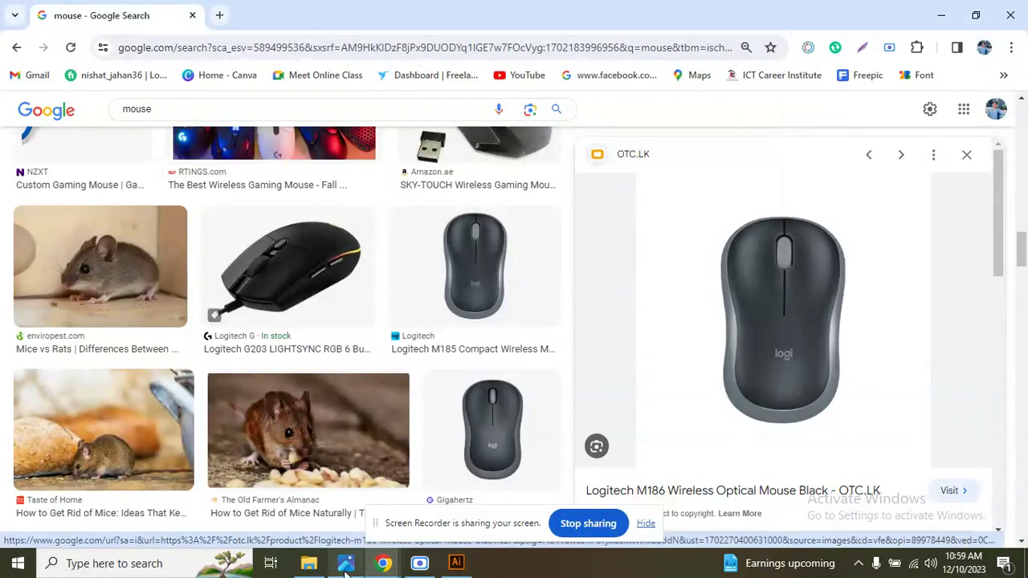
click(456, 563)
key(a)
key(ctrl+v)
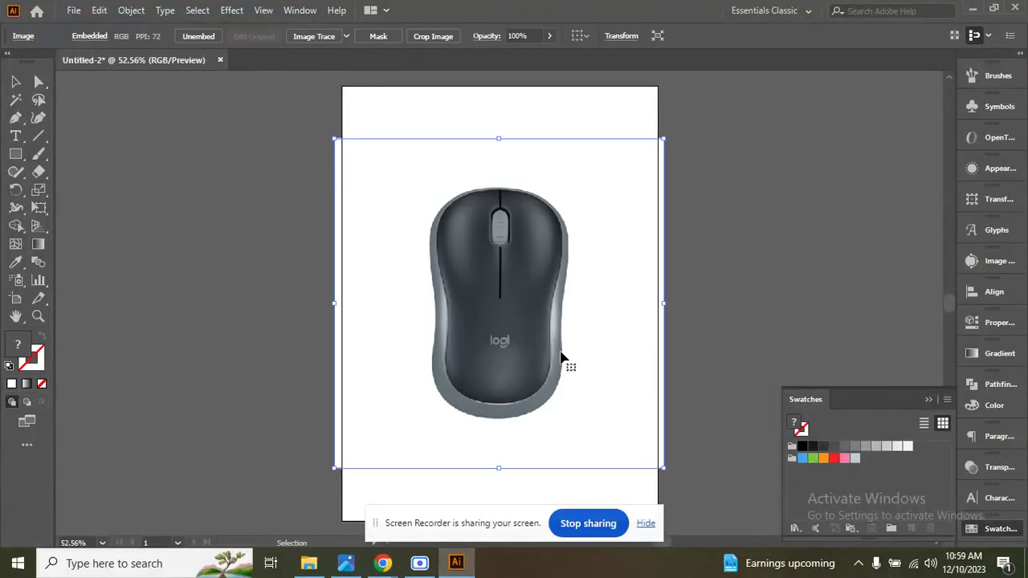
click(725, 327)
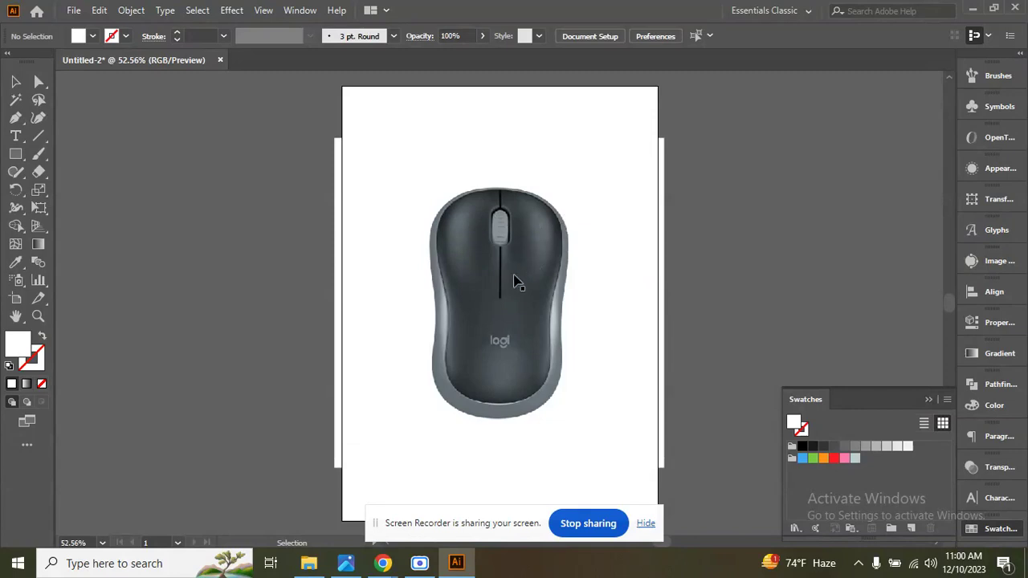
click(15, 81)
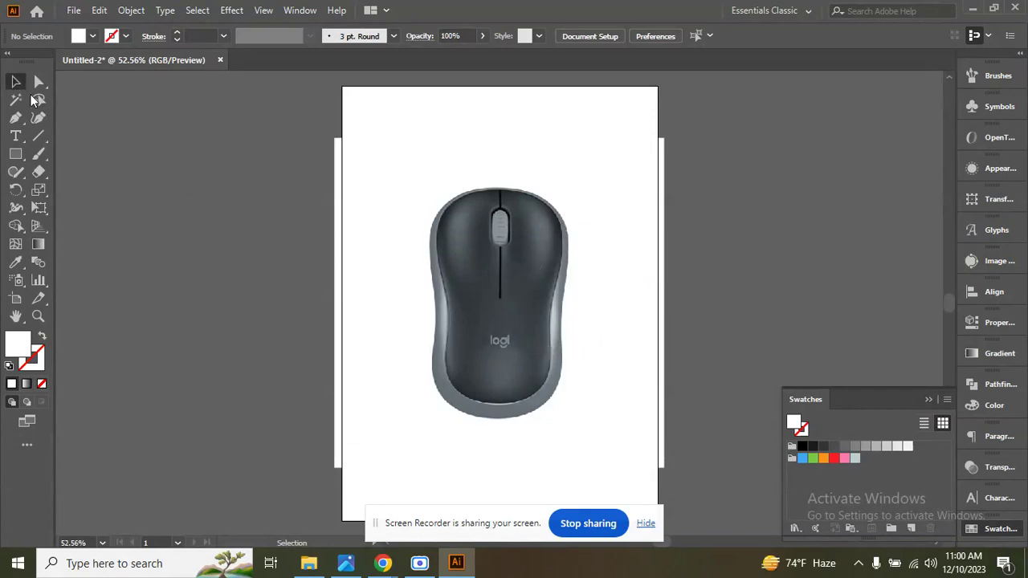
click(543, 283)
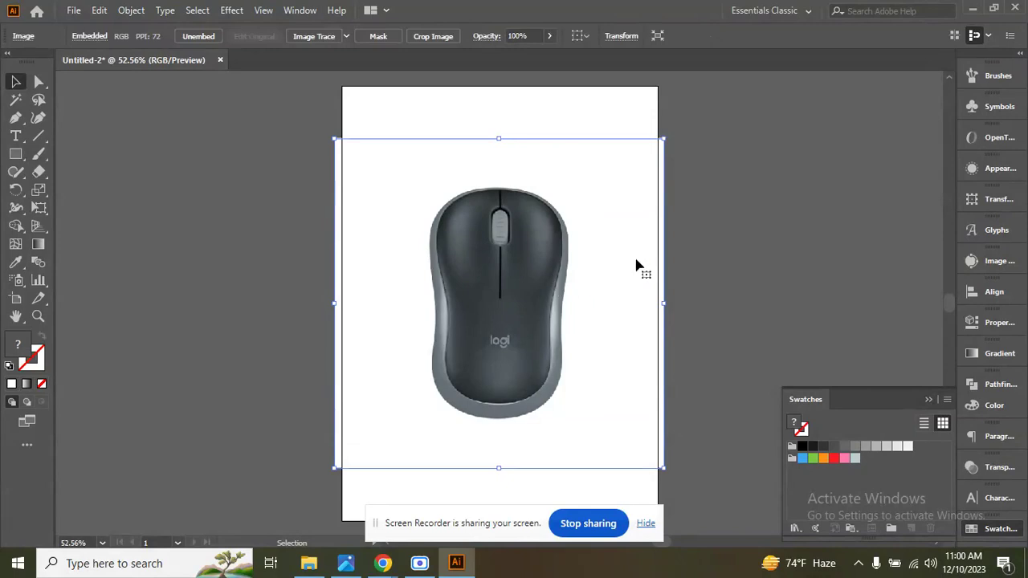
right_click(527, 283)
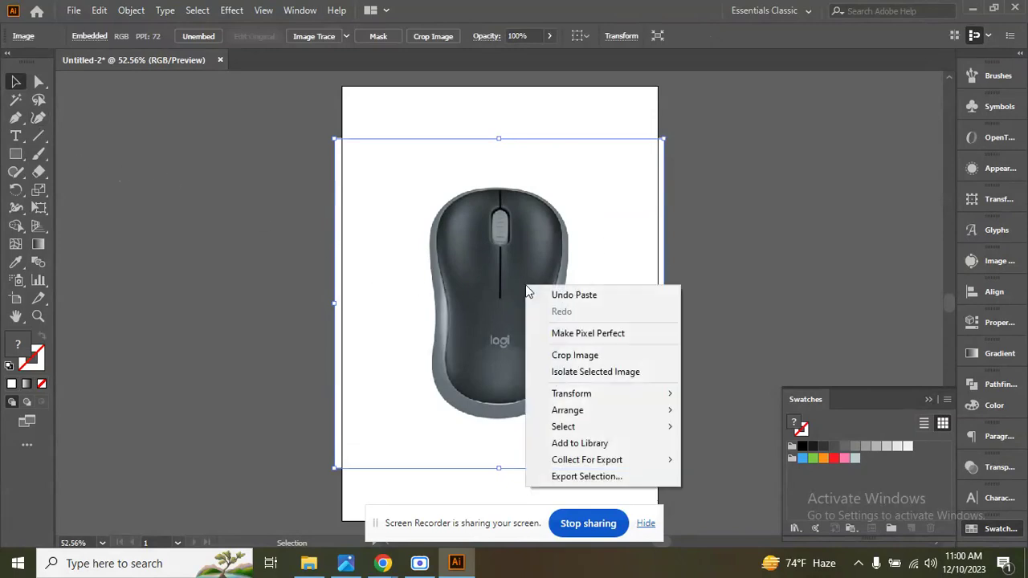
click(604, 237)
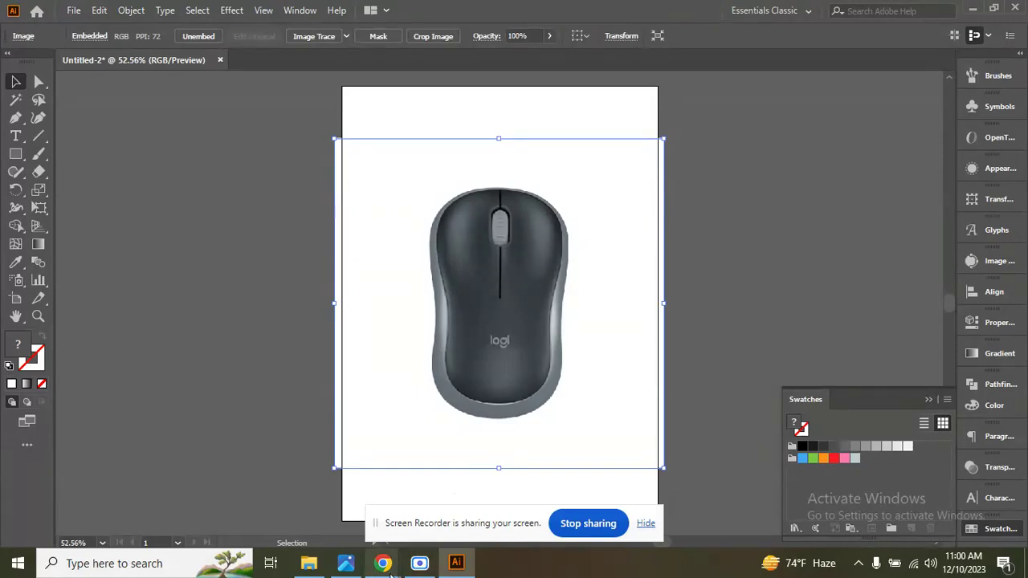
Switch to Chrome and search Google Images for "hand".
mouse_move(384, 568)
click(330, 507)
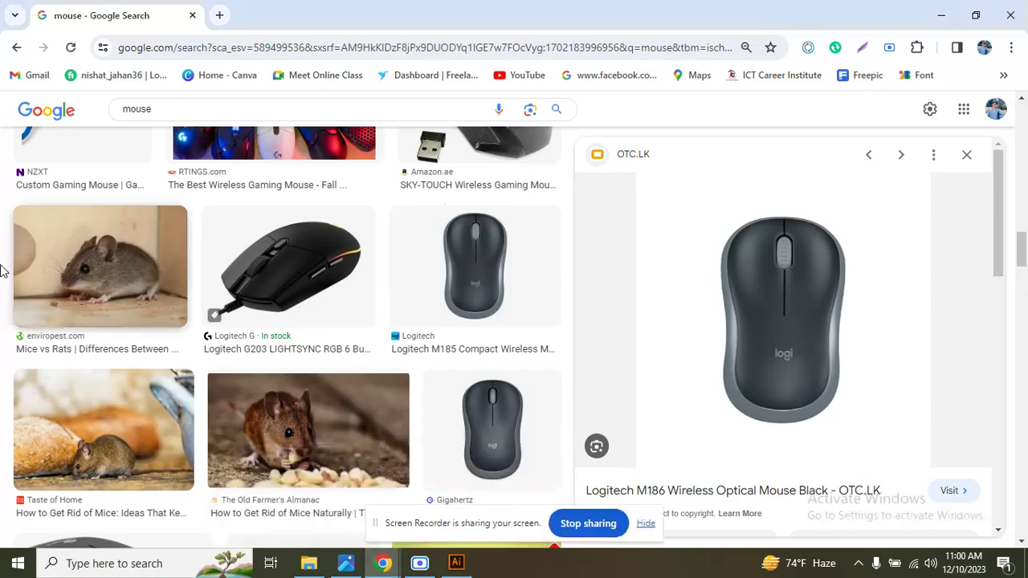
click(177, 111)
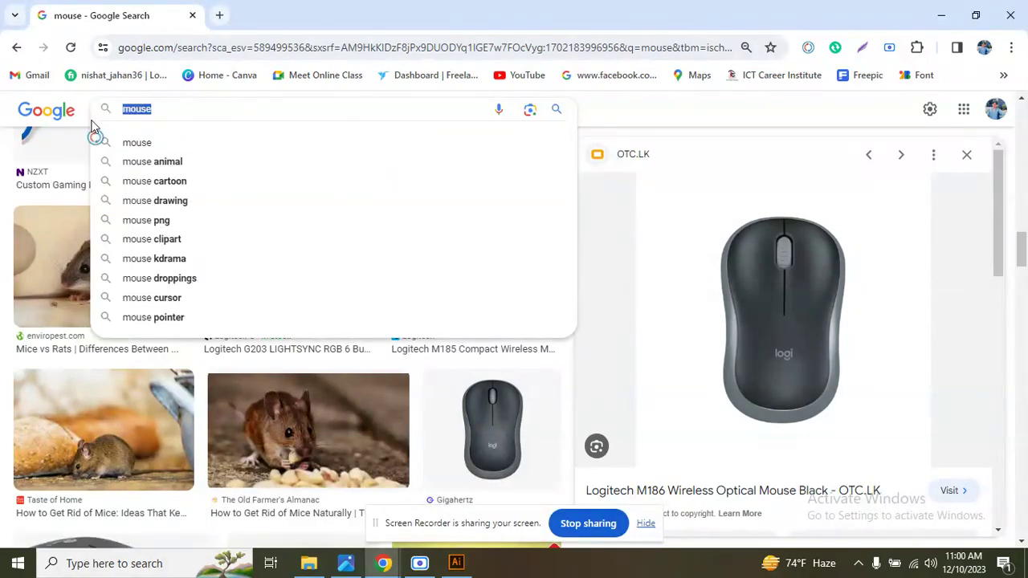
text(han)
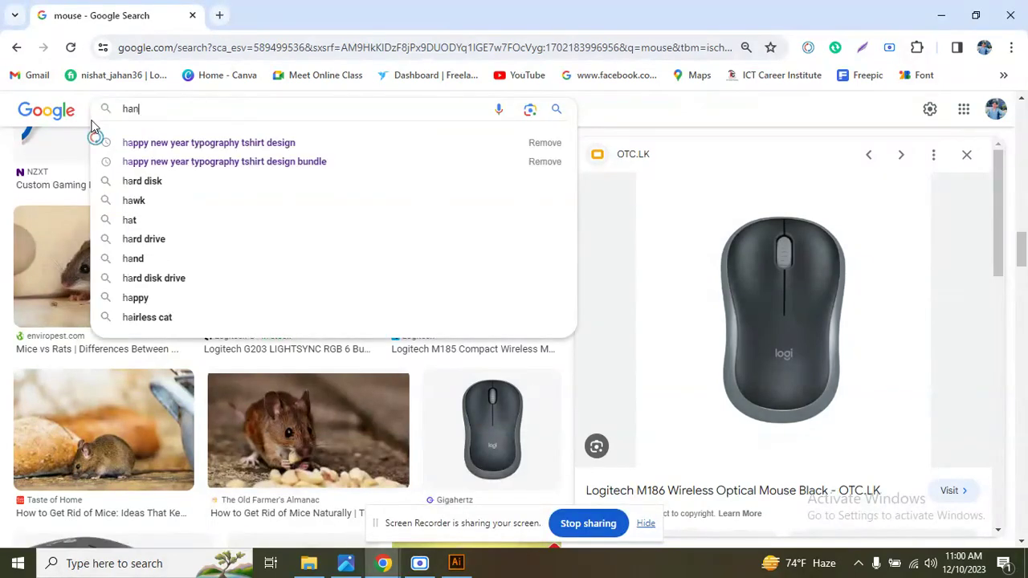
text(d)
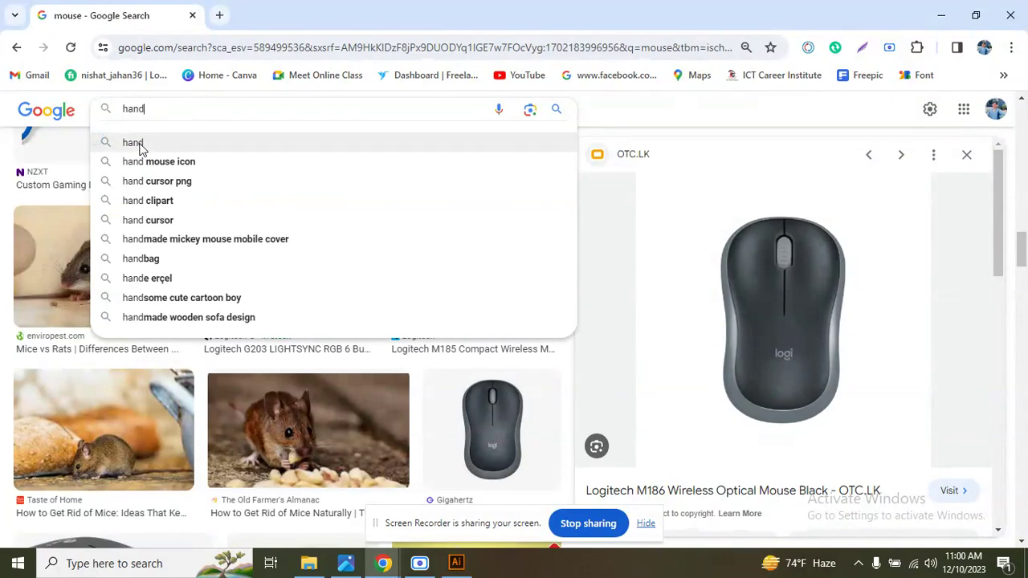
click(134, 143)
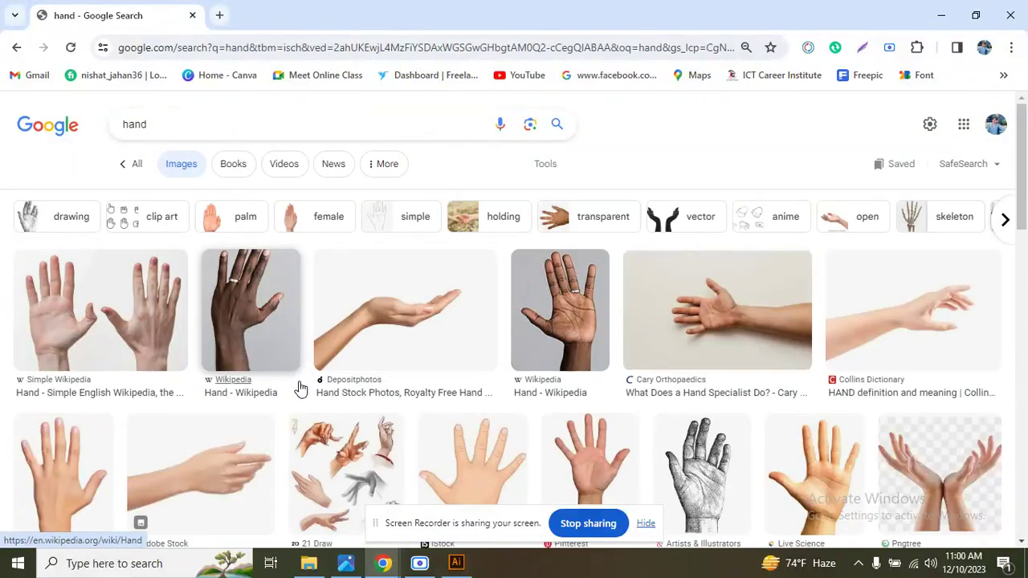
Copy the iStock open-hand illustration from the image results and paste it into the Illustrator document.
scroll(121, 450, down, 1)
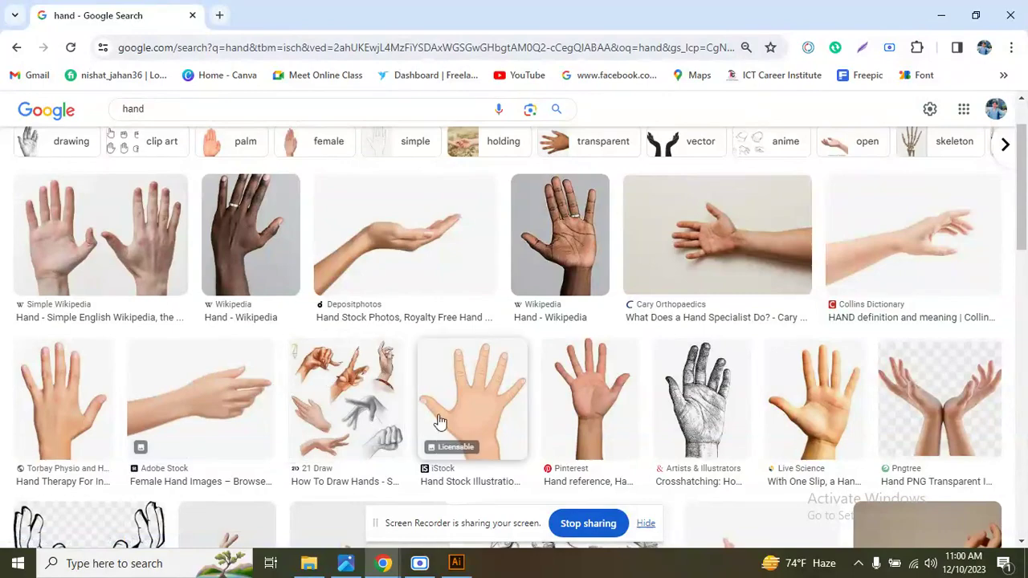
click(473, 428)
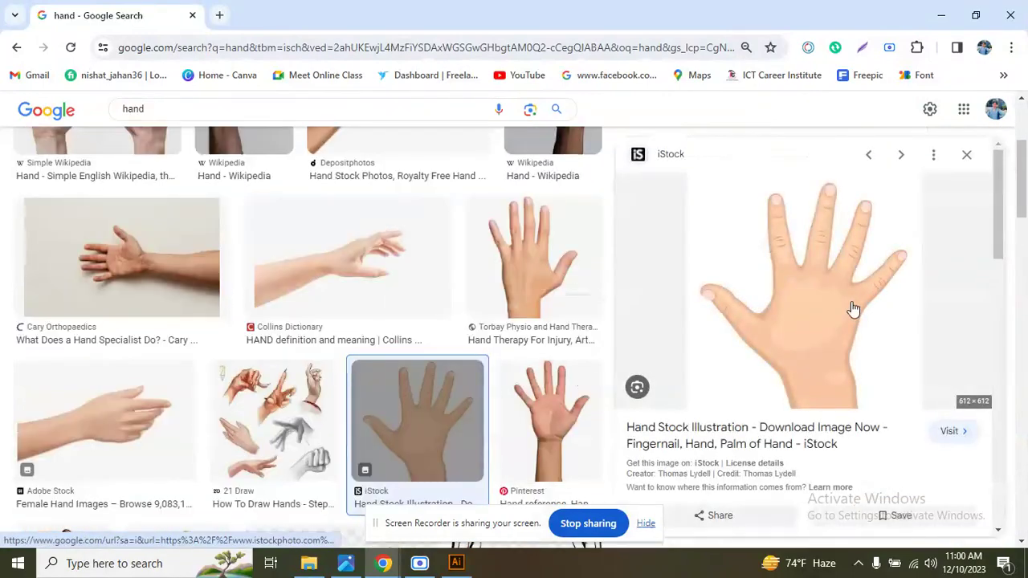
right_click(845, 307)
click(767, 255)
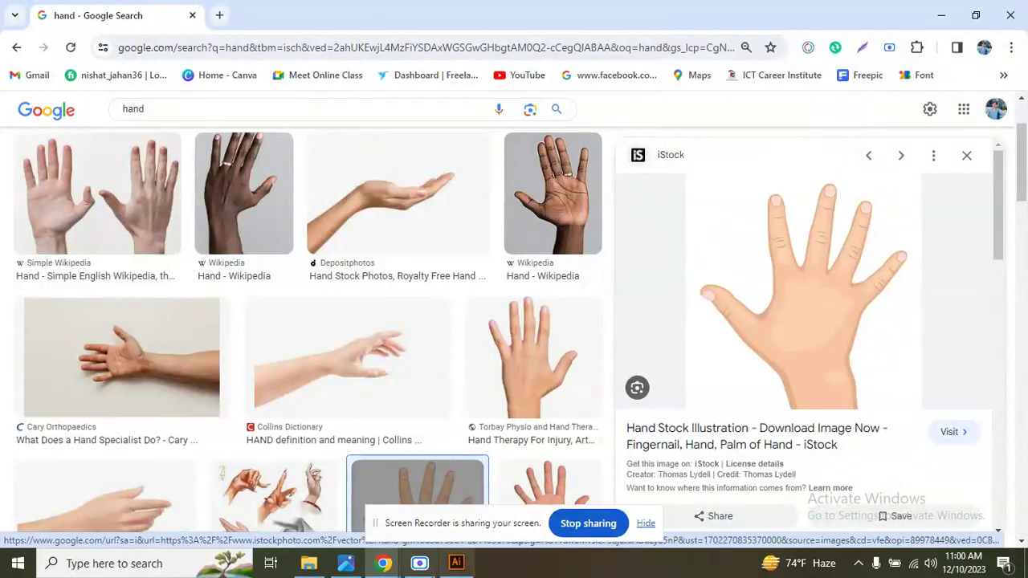
click(456, 563)
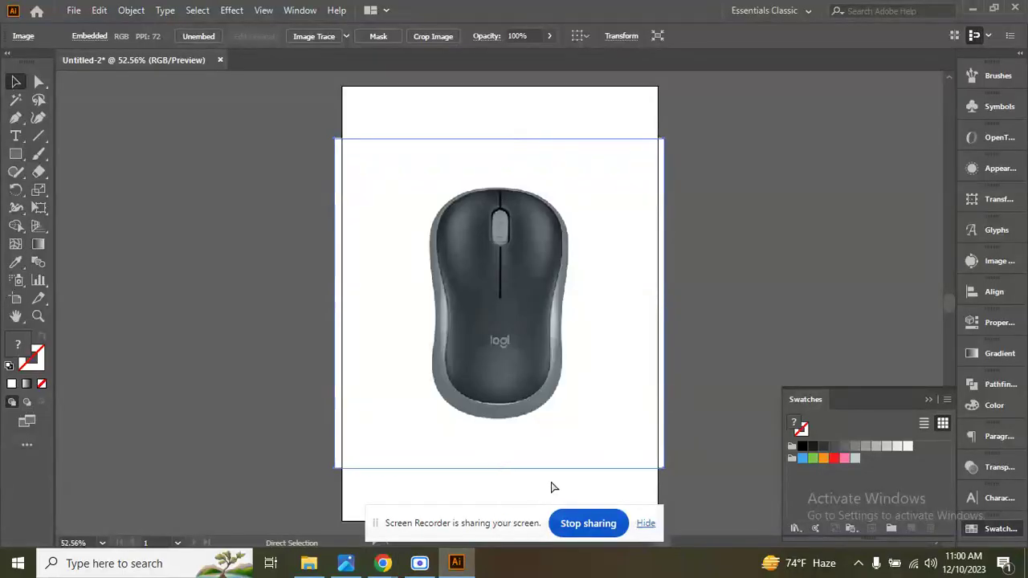
key(ctrl+v)
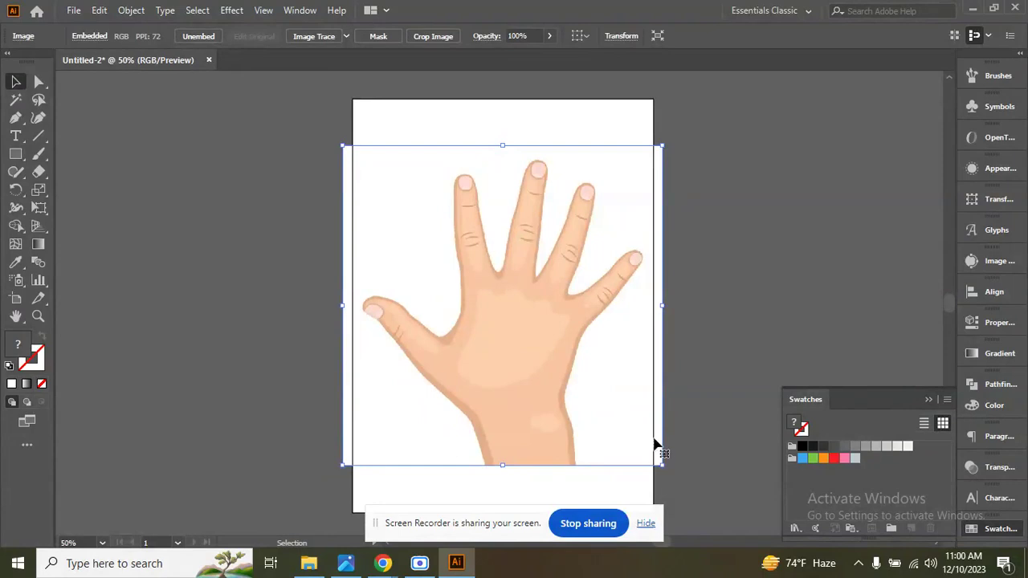
Scale the hand image down and place it over the lower half of the mouse photo.
drag(663, 467, 599, 411)
drag(560, 356, 555, 448)
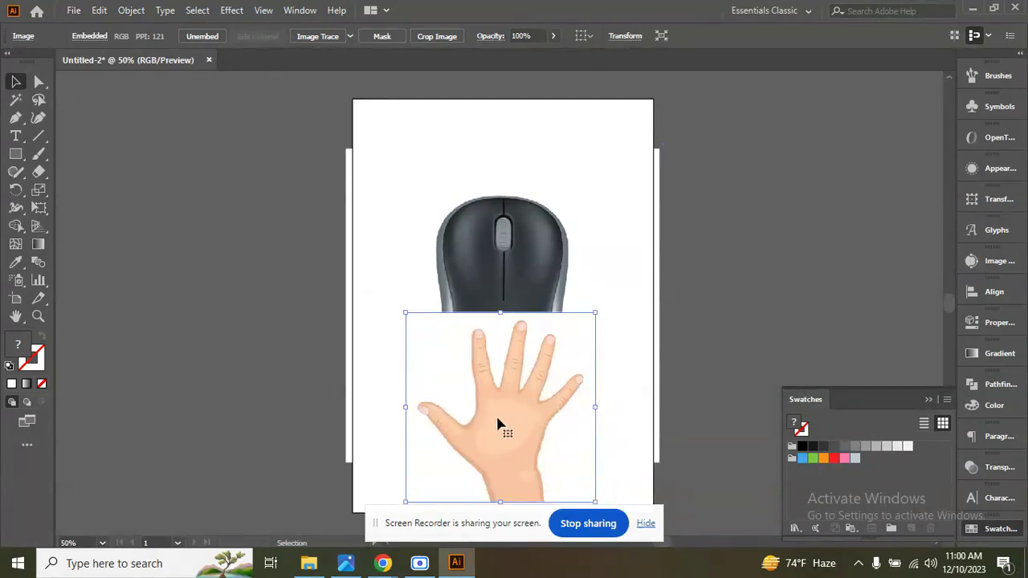
drag(496, 426, 516, 424)
drag(497, 355, 491, 351)
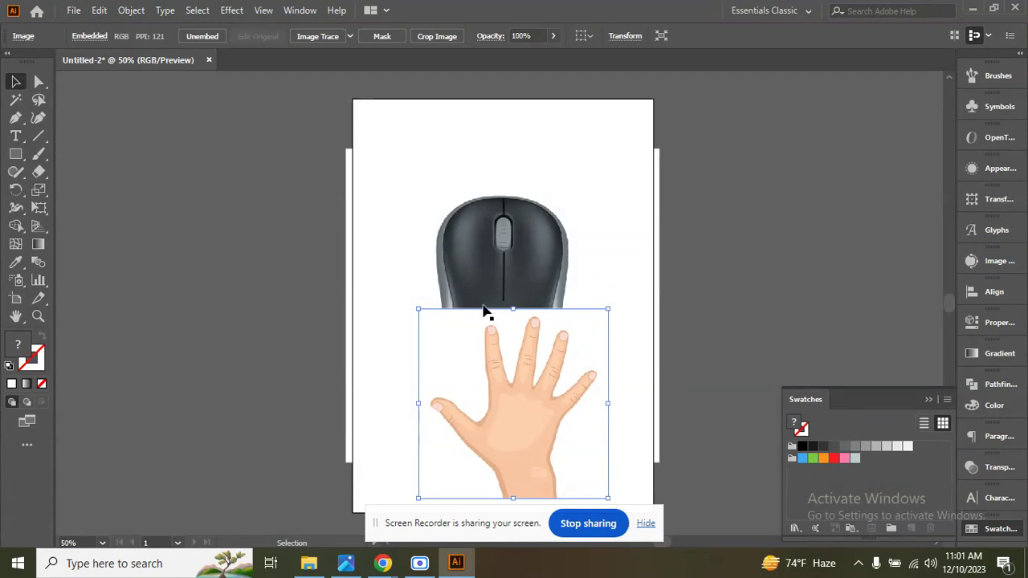
drag(565, 340, 534, 327)
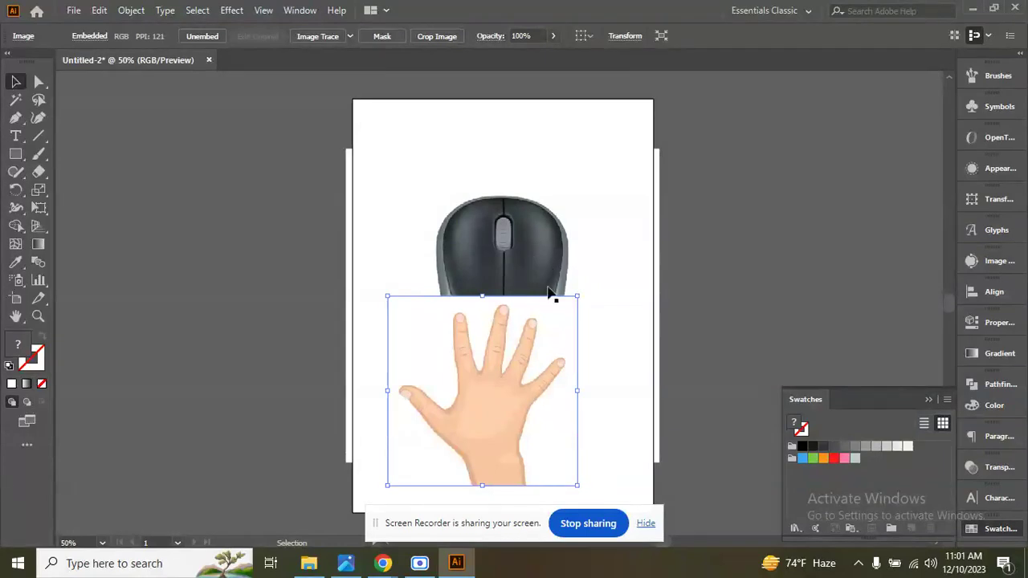
drag(530, 329, 747, 328)
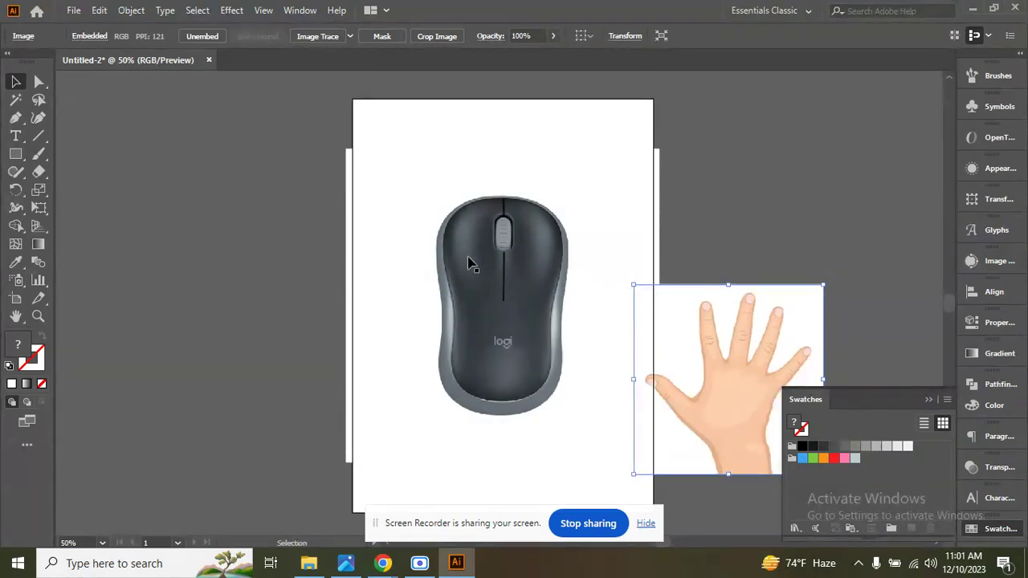
drag(719, 343, 518, 343)
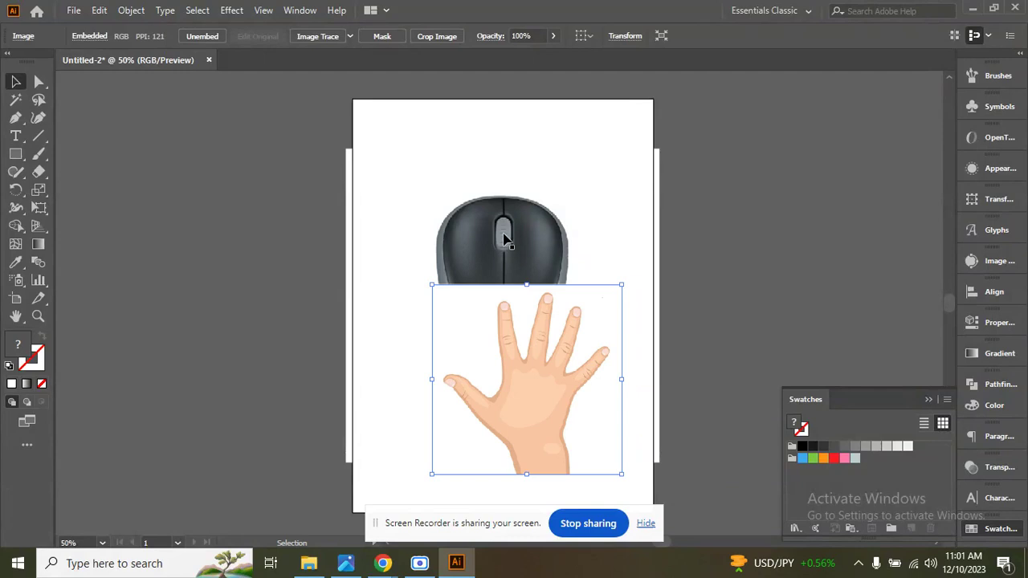
scroll(506, 238, down, 2)
scroll(505, 239, up, 2)
scroll(505, 238, up, 8)
scroll(506, 239, down, 20)
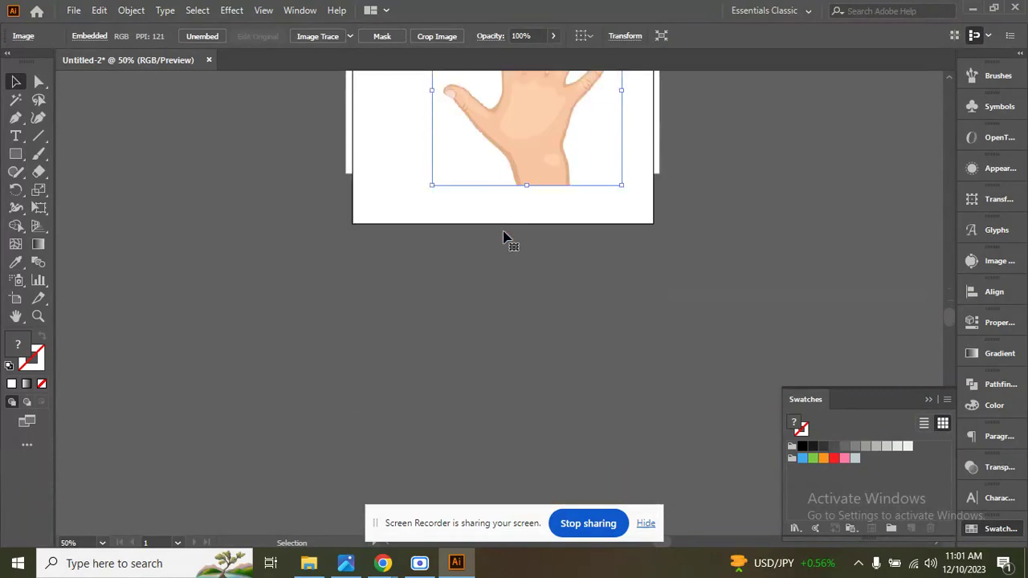
scroll(505, 239, down, 4)
scroll(505, 239, up, 7)
scroll(505, 239, down, 3)
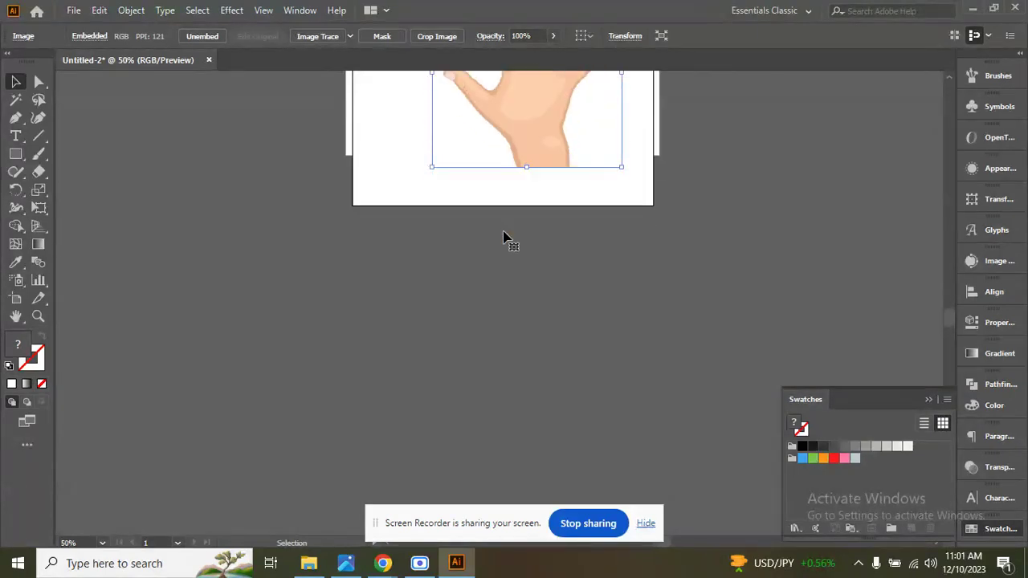
scroll(505, 238, down, 5)
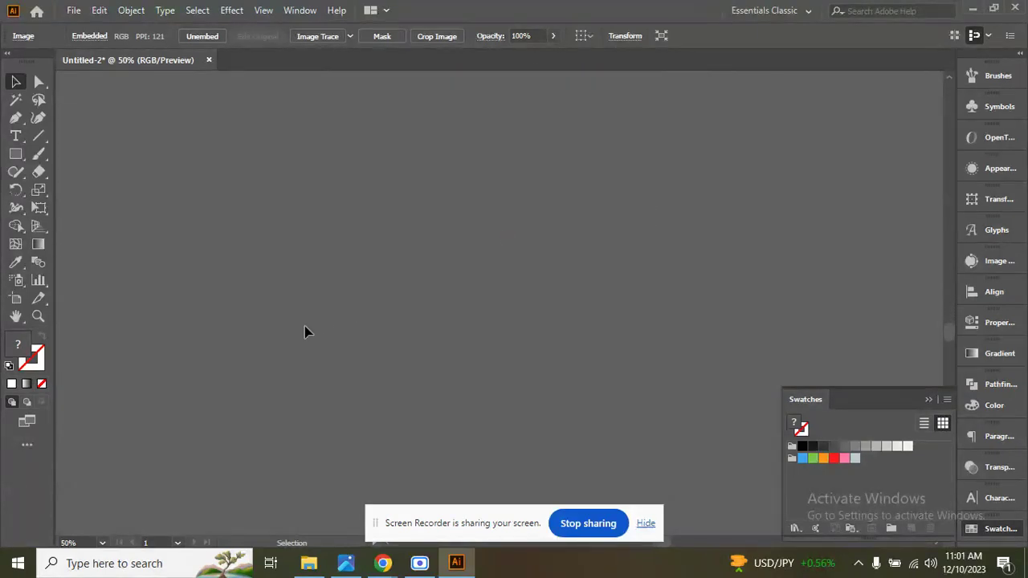
scroll(286, 327, up, 8)
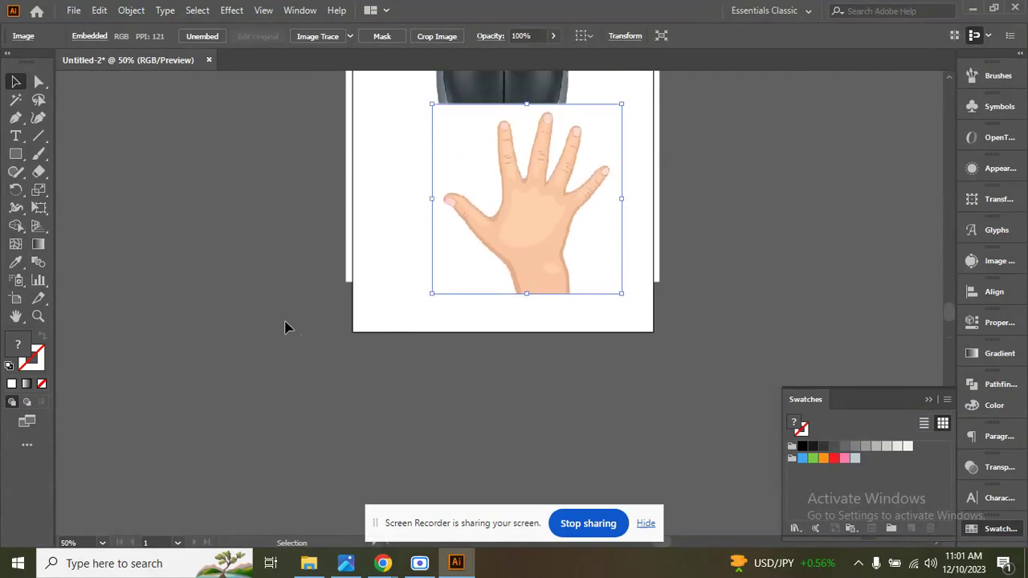
scroll(285, 328, up, 3)
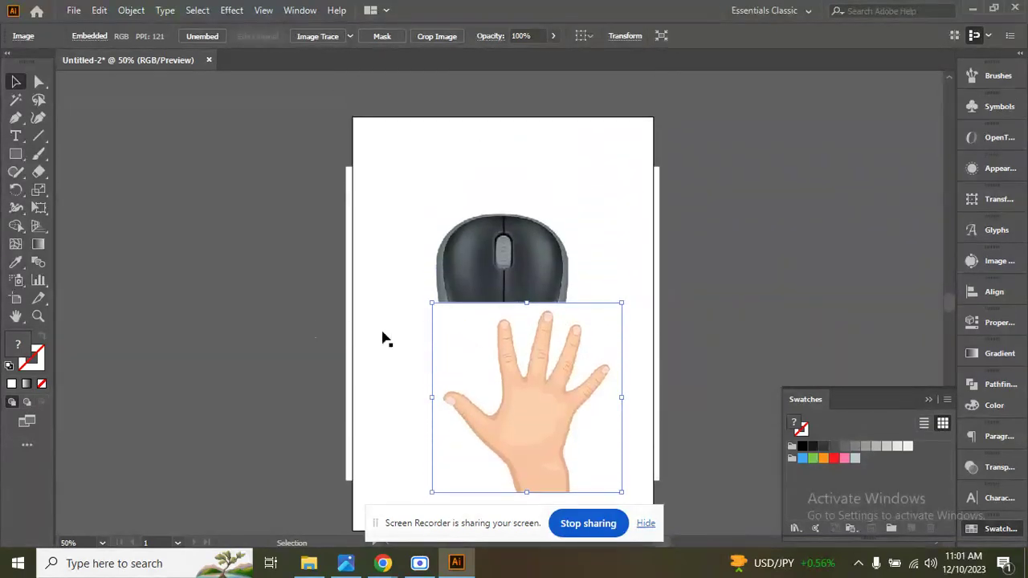
Move the hand image and the mouse photo off the artboard onto the empty canvas to its right.
drag(499, 388, 804, 258)
drag(474, 362, 790, 274)
drag(785, 326, 835, 271)
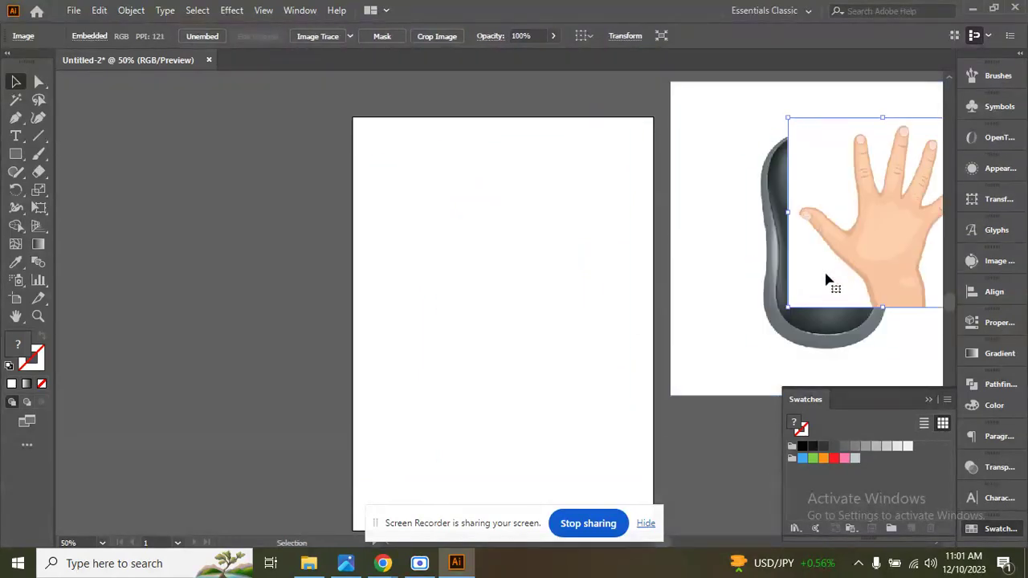
drag(736, 268, 757, 243)
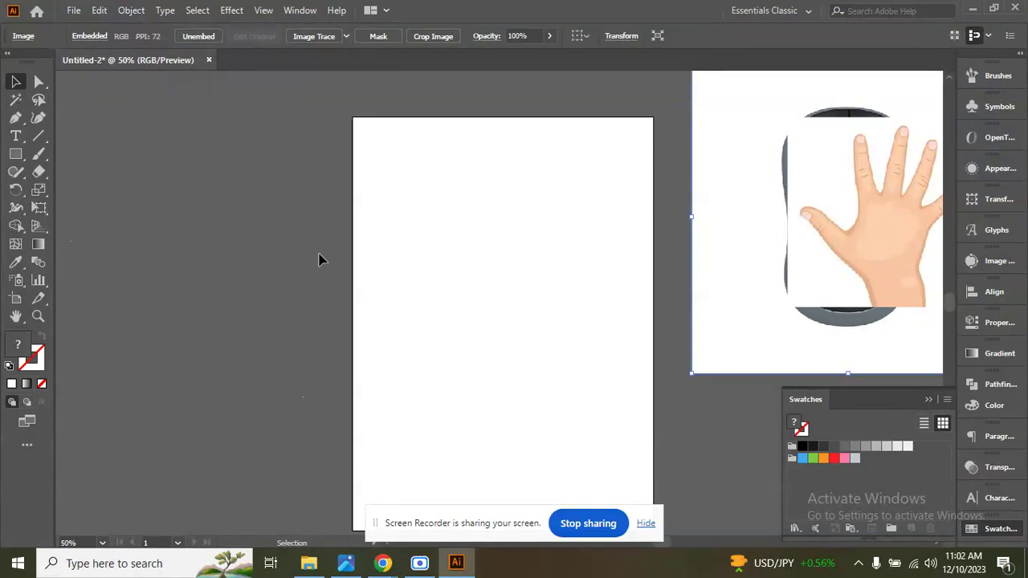
click(40, 82)
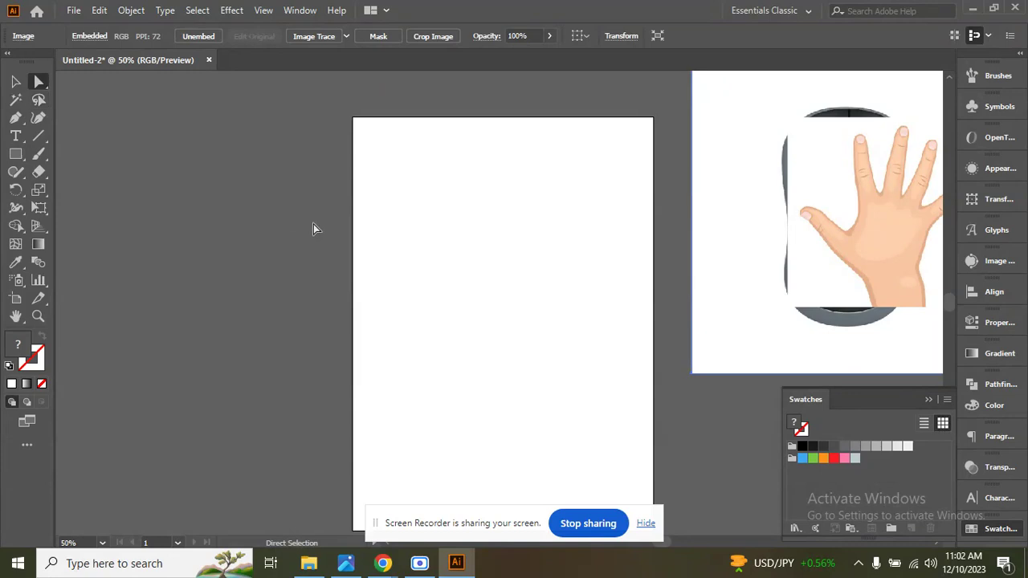
key(v)
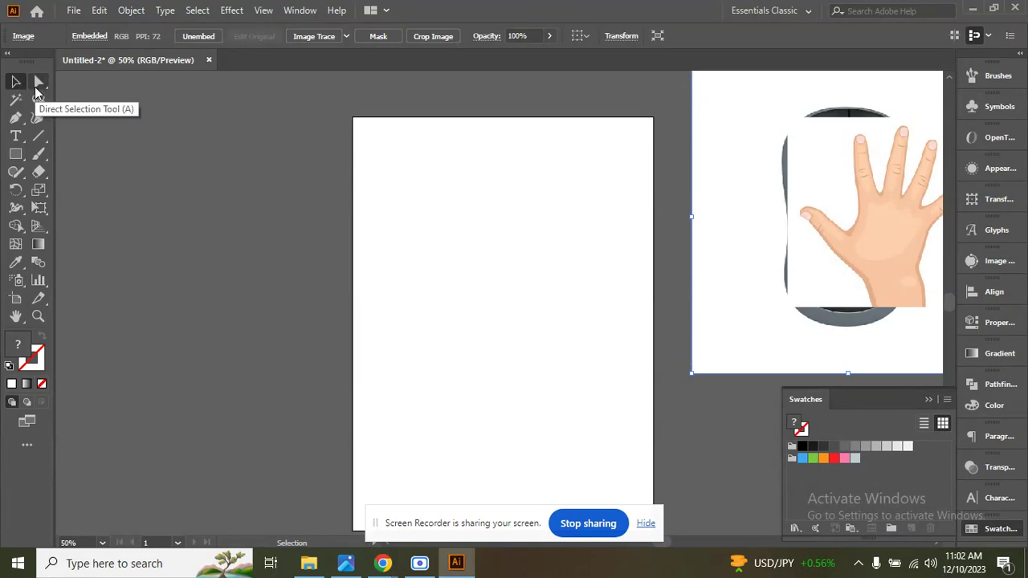
click(561, 312)
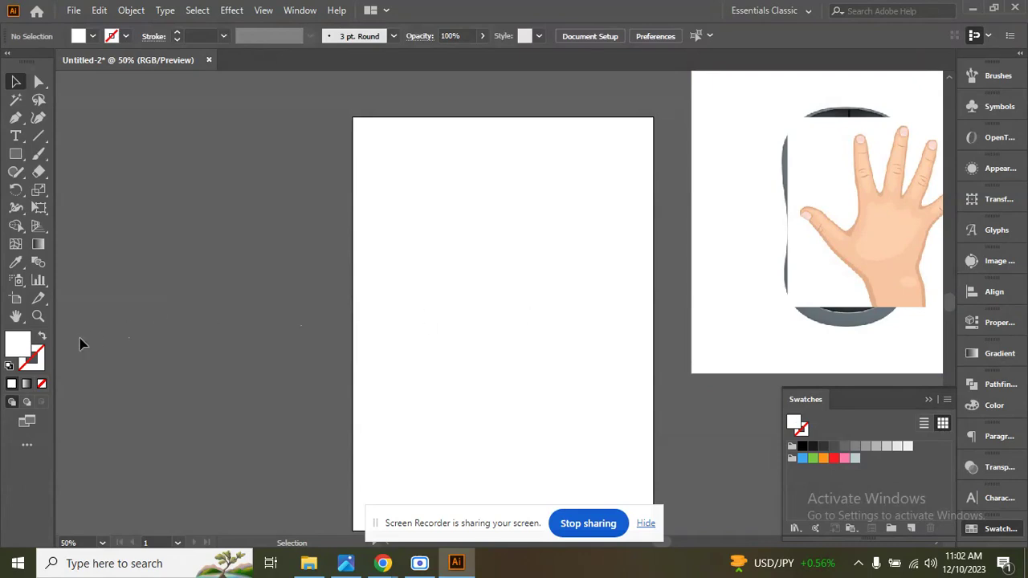
click(37, 298)
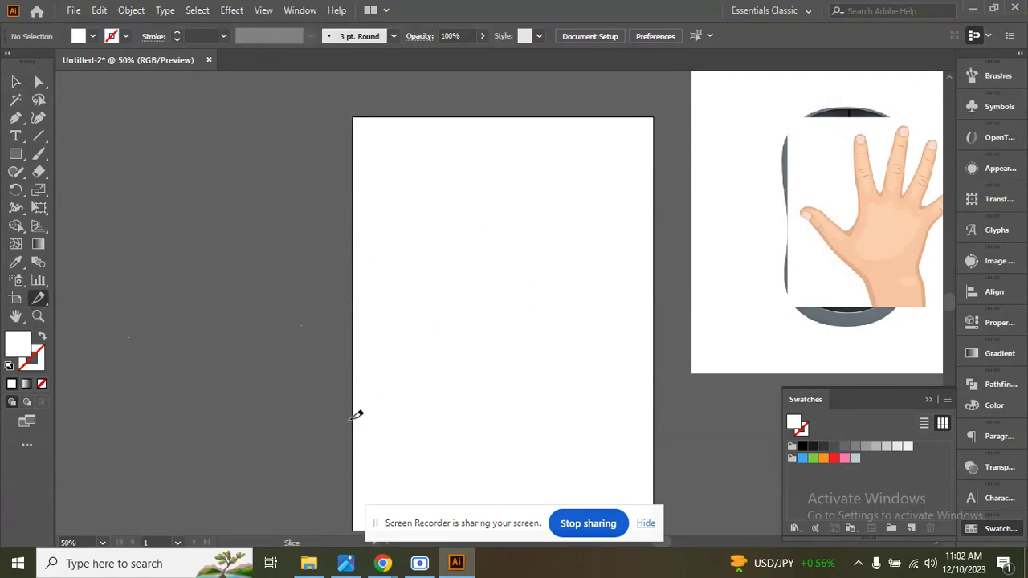
key(v)
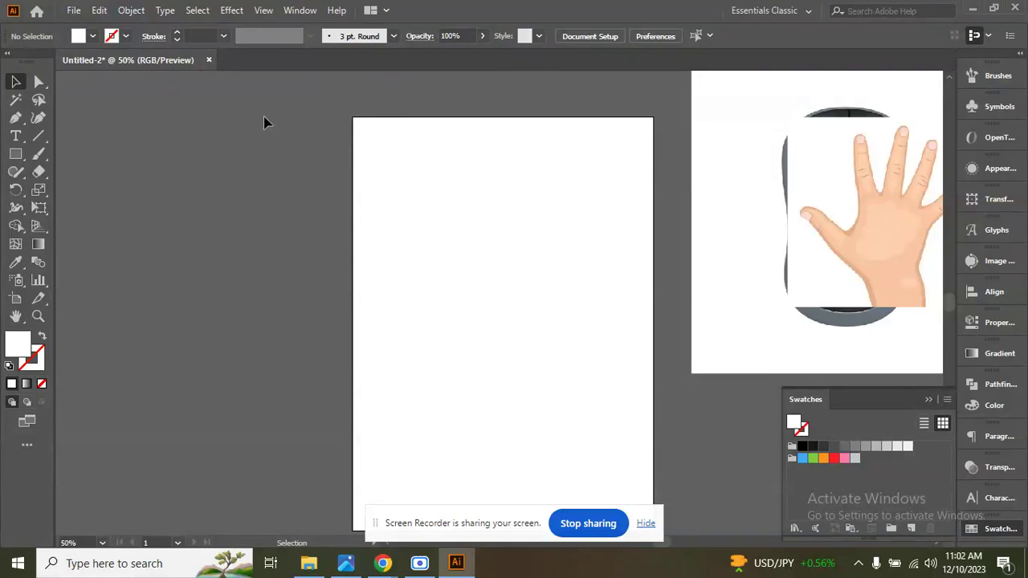
Move the hand image onto the upper half of the artboard and shift the mouse photo further out on the canvas beside it.
drag(853, 171, 746, 188)
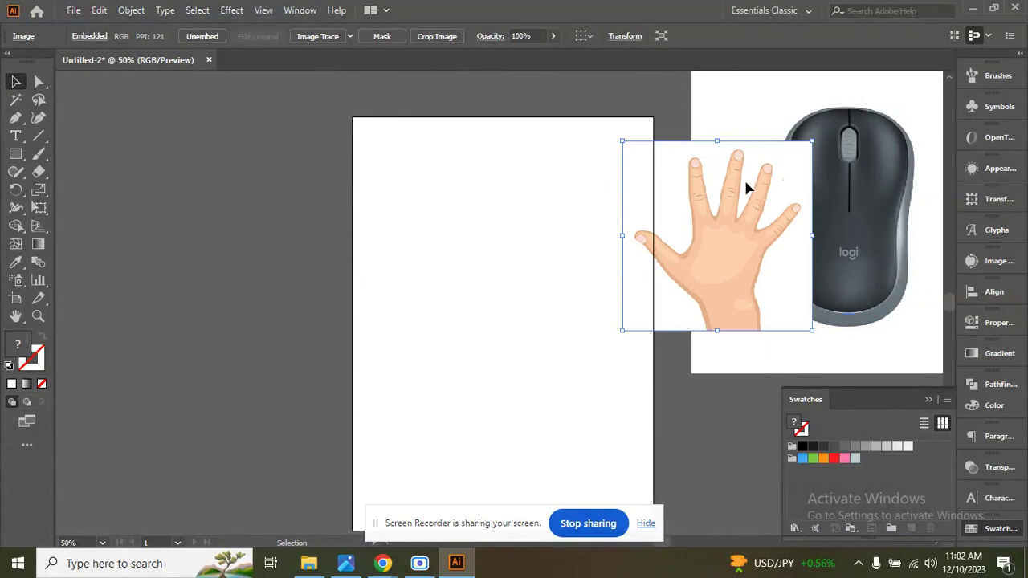
drag(745, 188, 518, 174)
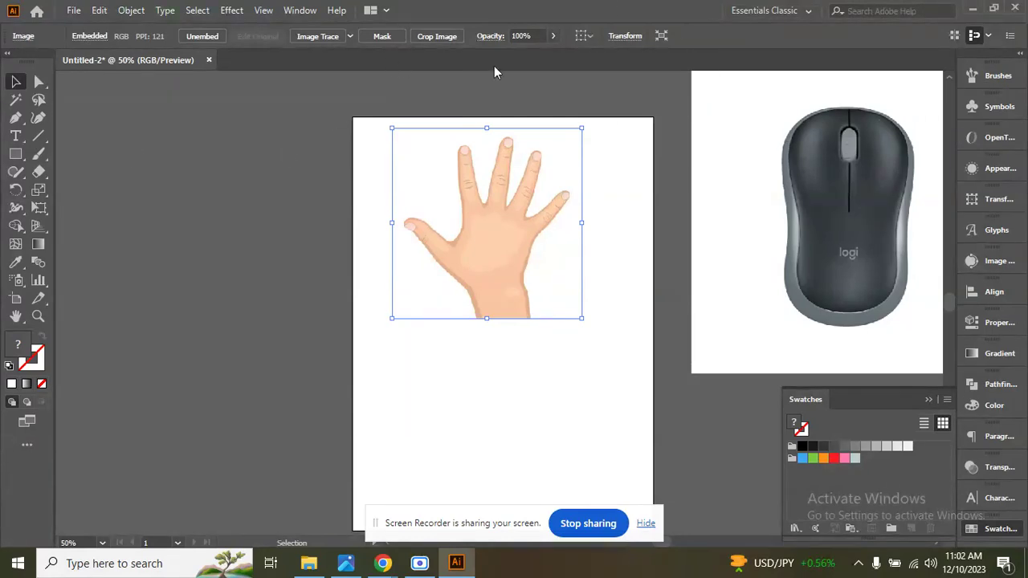
drag(940, 161, 797, 177)
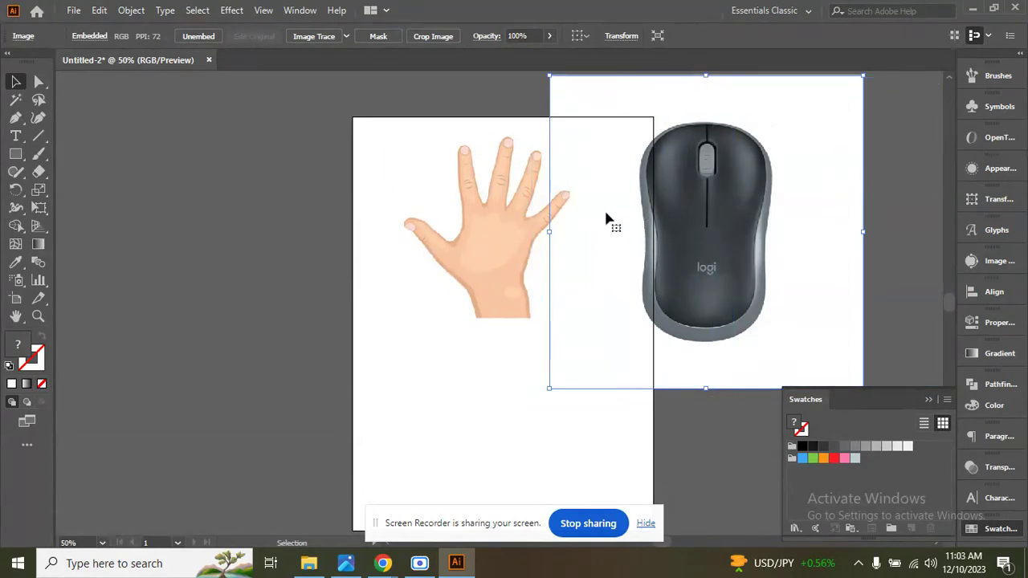
drag(629, 223, 852, 190)
click(510, 304)
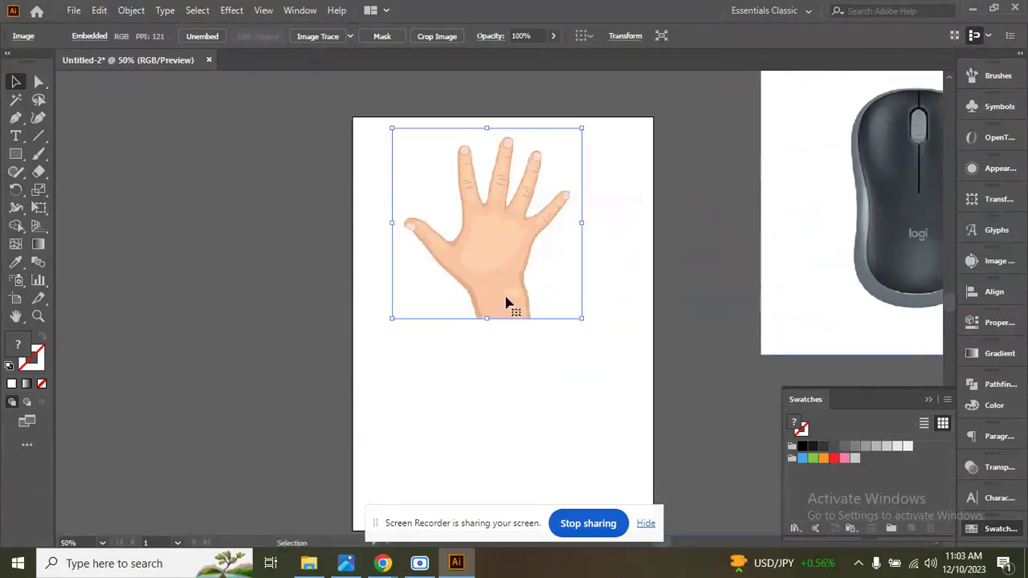
drag(801, 208, 774, 222)
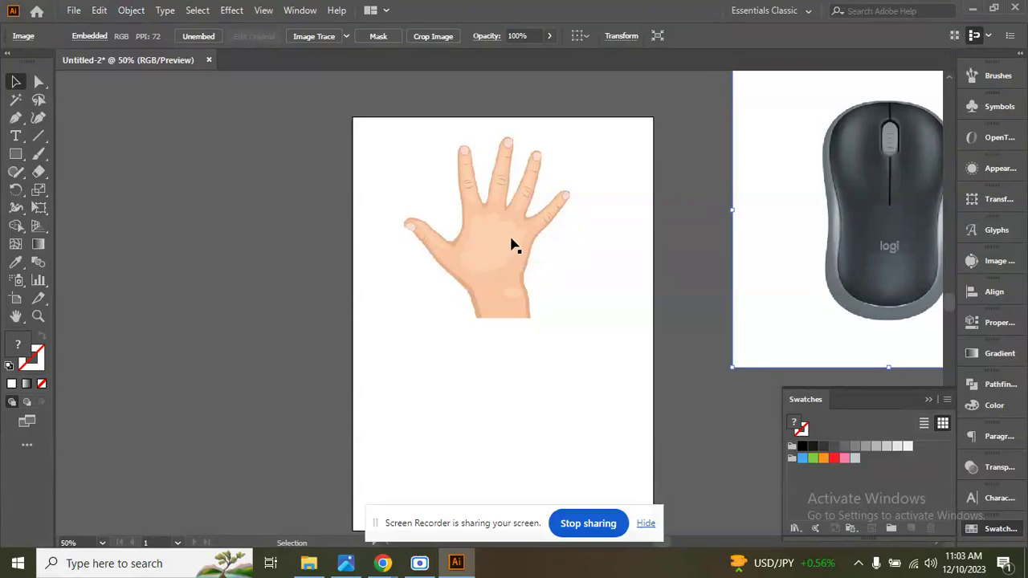
Reposition the hand image over the artboard's upper edge and back down inside the artboard, and deselect it.
drag(511, 239, 506, 183)
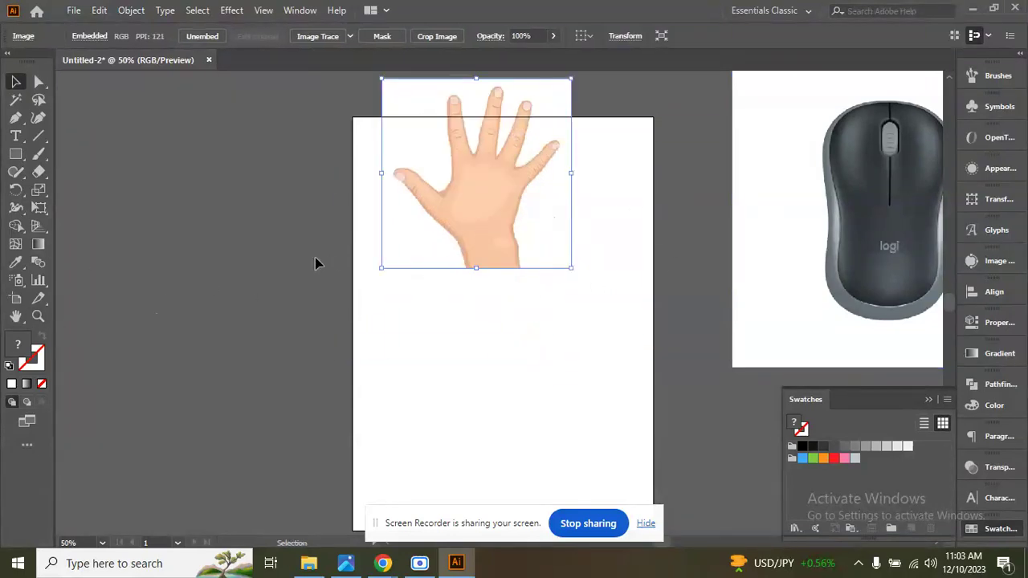
click(593, 148)
click(530, 166)
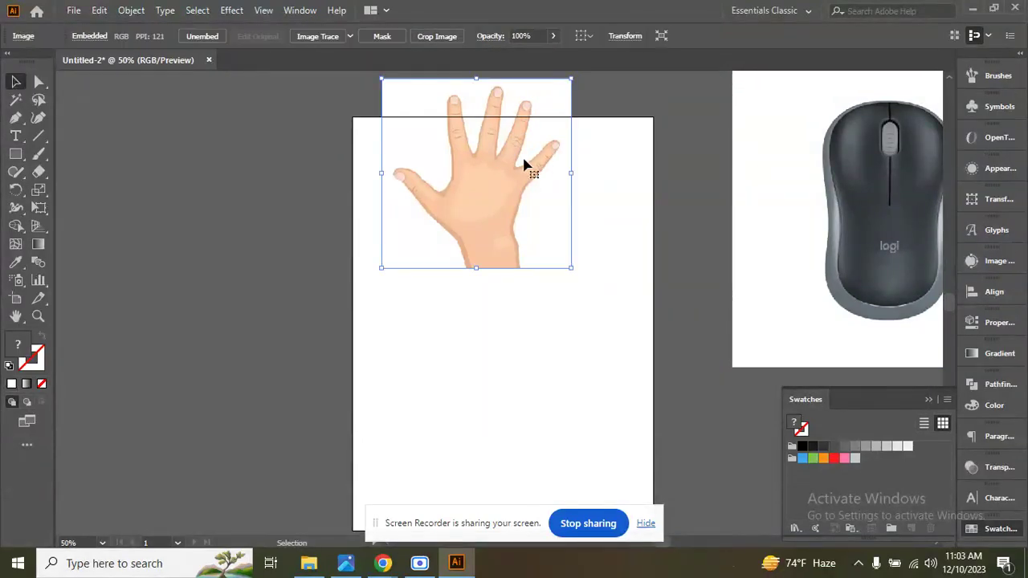
drag(522, 165, 576, 254)
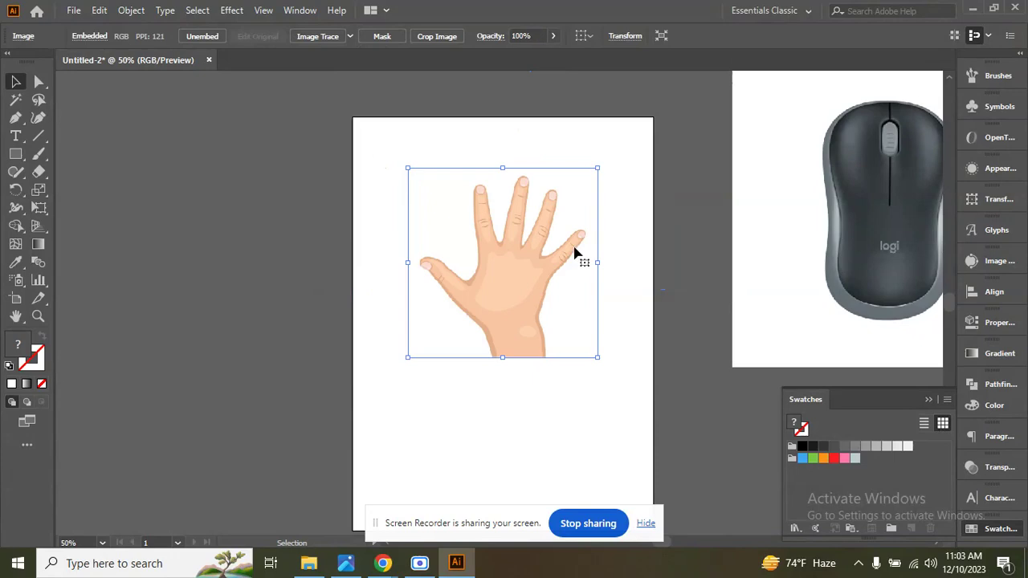
click(484, 146)
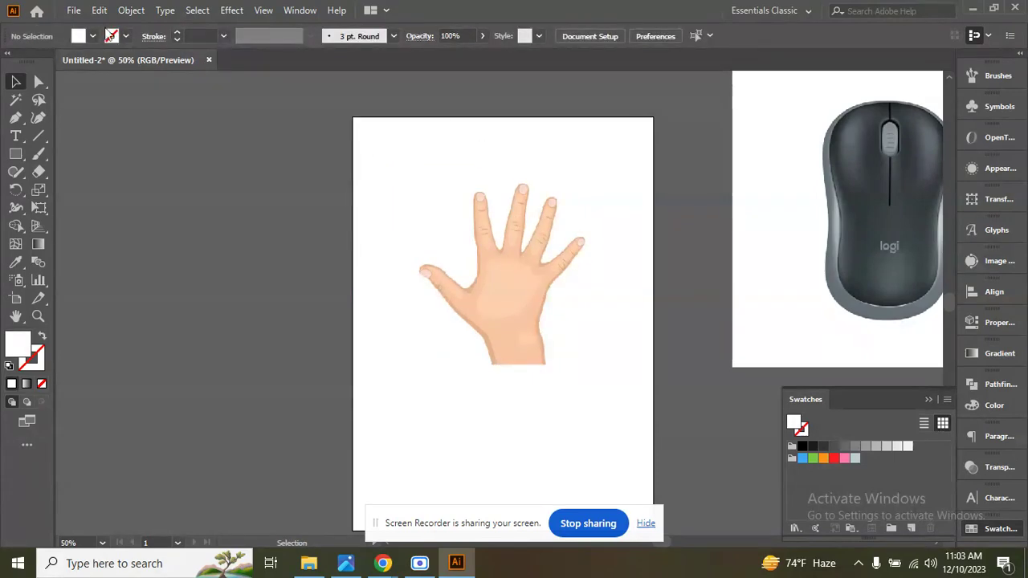
Using the Direct Selection tool, move the hand image off the artboard so it overlaps the mouse photo.
click(42, 82)
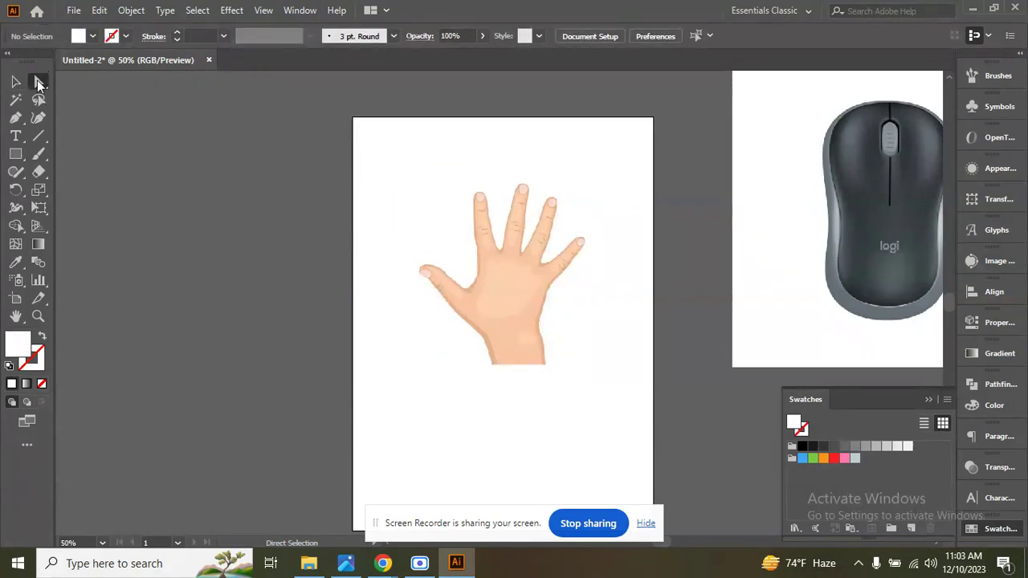
click(15, 81)
click(40, 81)
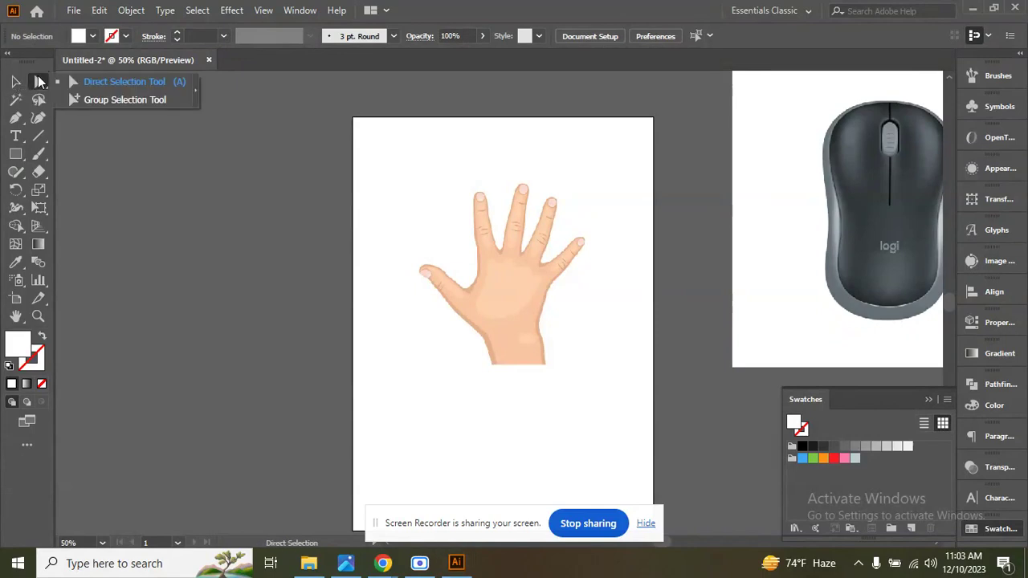
click(103, 85)
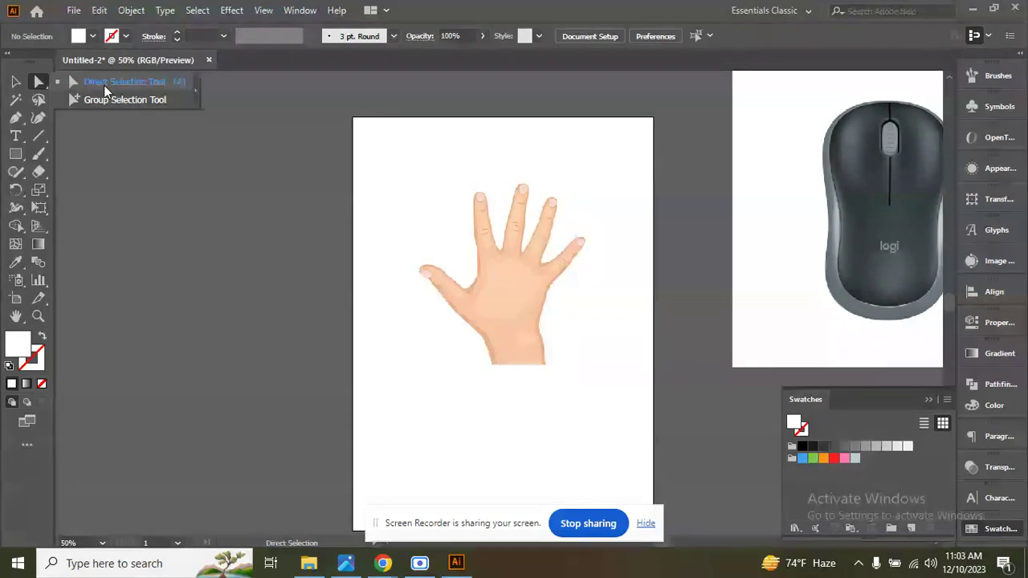
click(126, 136)
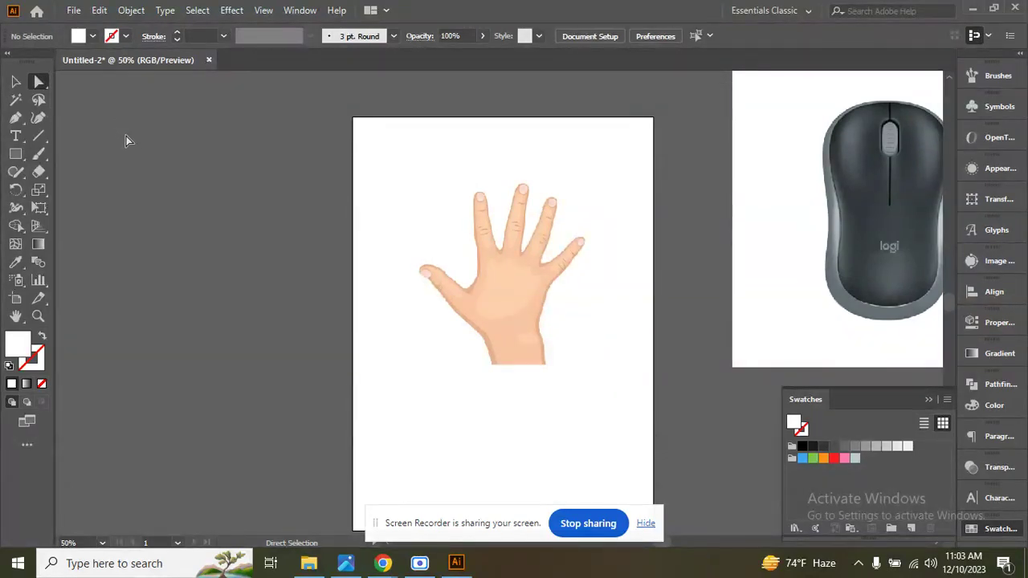
click(39, 79)
click(551, 242)
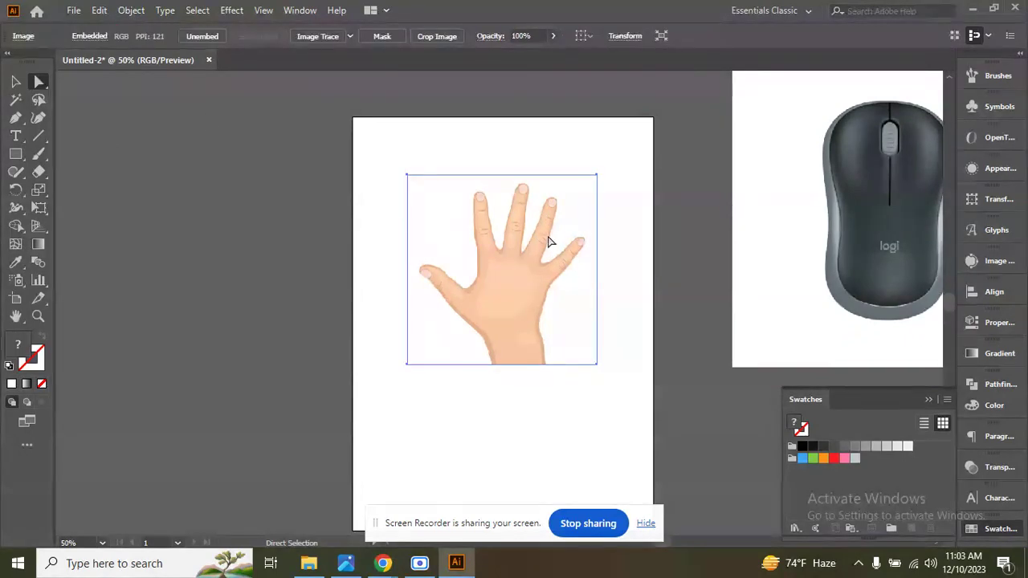
click(617, 153)
click(547, 238)
drag(571, 195, 811, 163)
Draw a wide white rectangle in the artboard's upper part, extending past its right edge.
click(16, 154)
drag(482, 149, 717, 281)
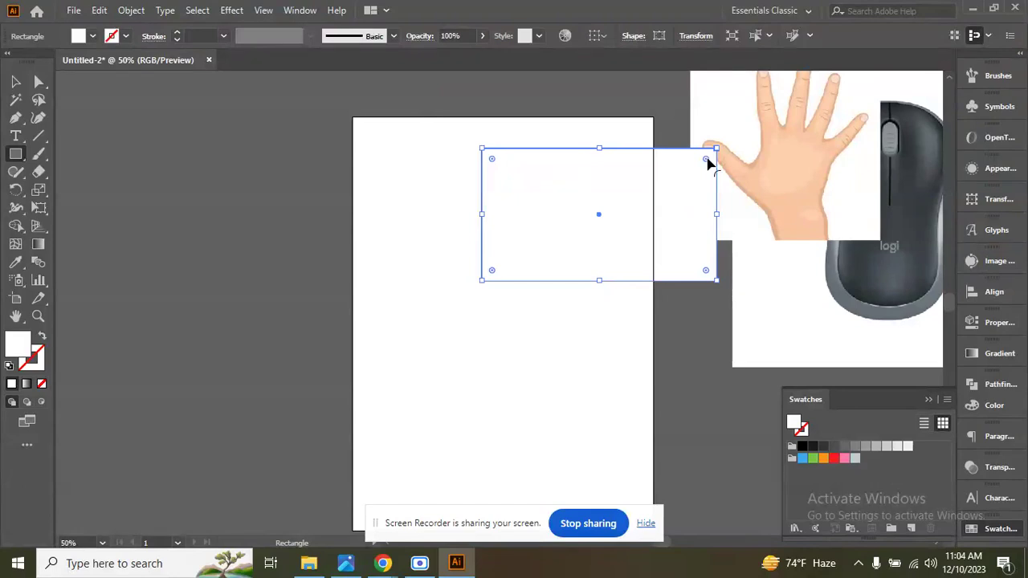
Round all of the rectangle's corners to the maximum and move the pill shape over the artboard's left edge.
drag(707, 163, 567, 228)
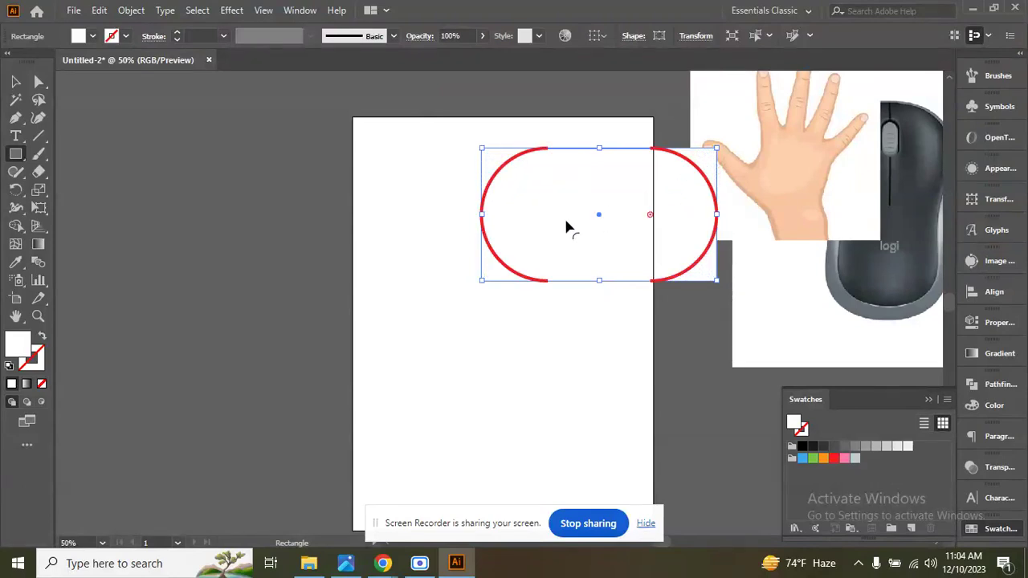
drag(476, 258, 476, 259)
click(15, 81)
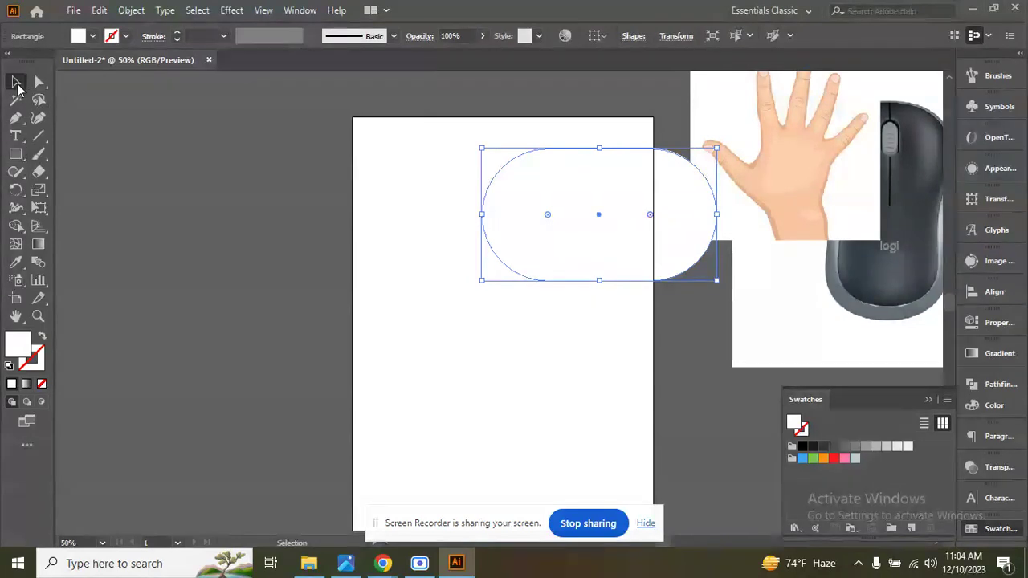
drag(666, 199, 477, 181)
click(313, 119)
key(x)
Undo the rectangle's move and corner rounding, try the full corner rounding again and undo it too.
key(ctrl+z)
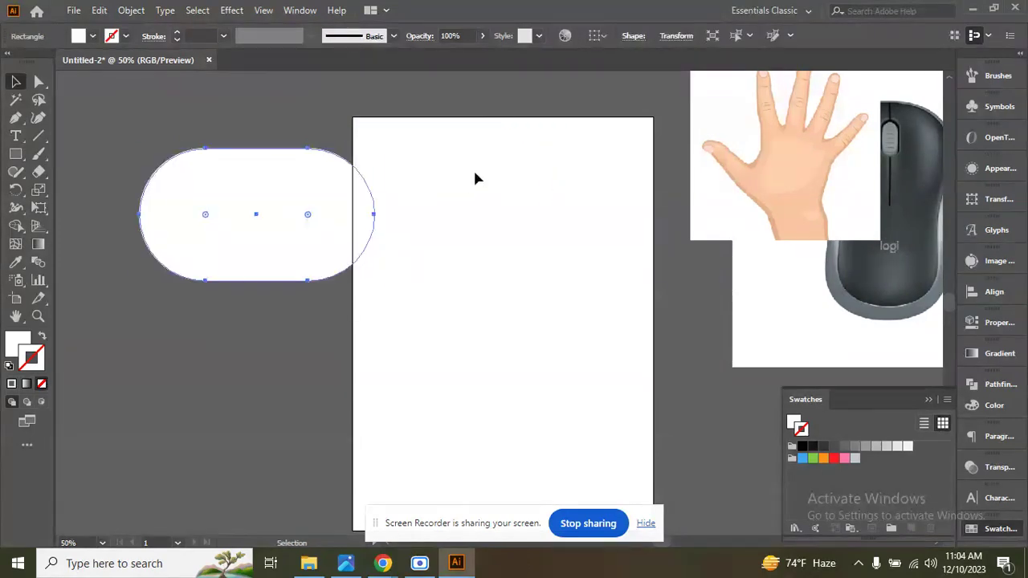
key(ctrl+z)
key(ctrl+z)
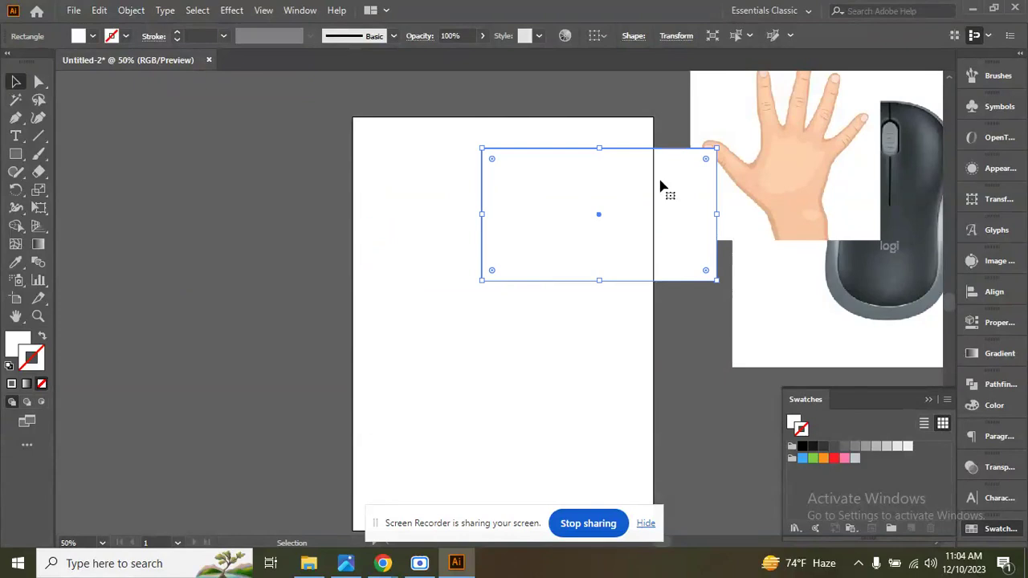
drag(707, 162, 567, 228)
key(ctrl+z)
Move the rectangle fully inside the artboard and fill it with magenta.
drag(604, 184, 479, 212)
click(584, 143)
click(566, 214)
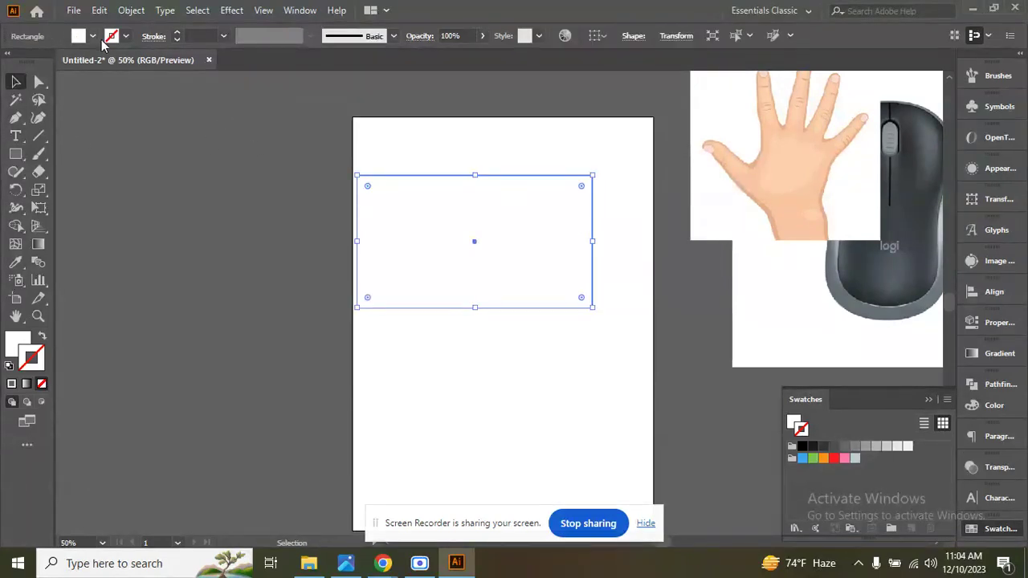
click(93, 36)
click(103, 58)
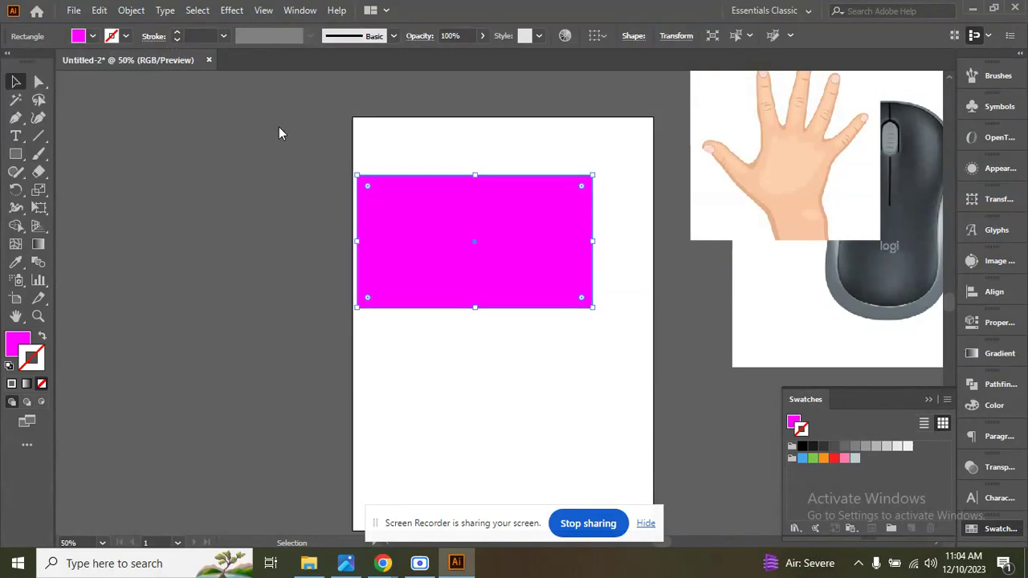
click(278, 127)
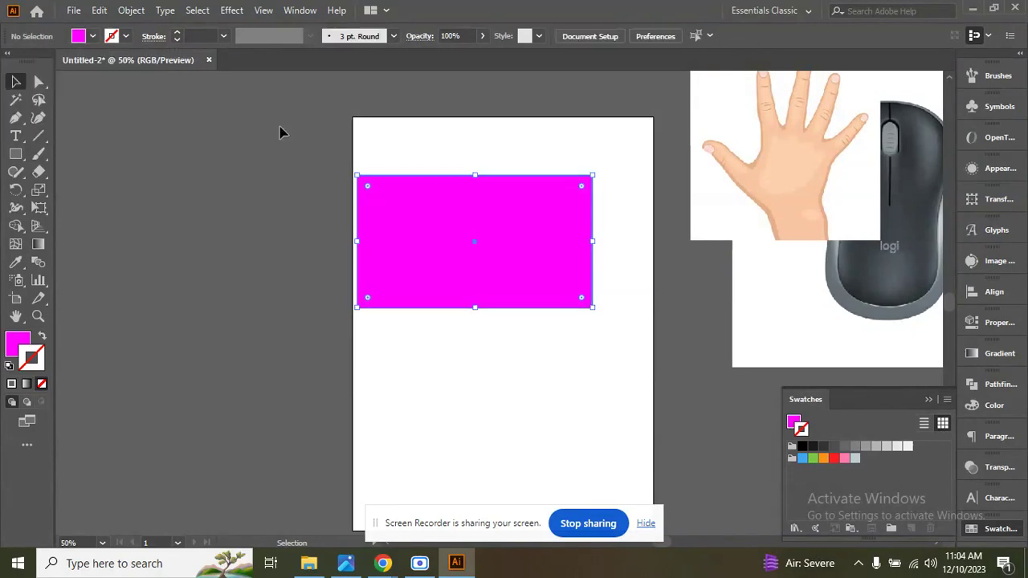
Select the magenta rectangle near its upper-right corner and move it around the artboard, ending closer to the middle.
click(590, 181)
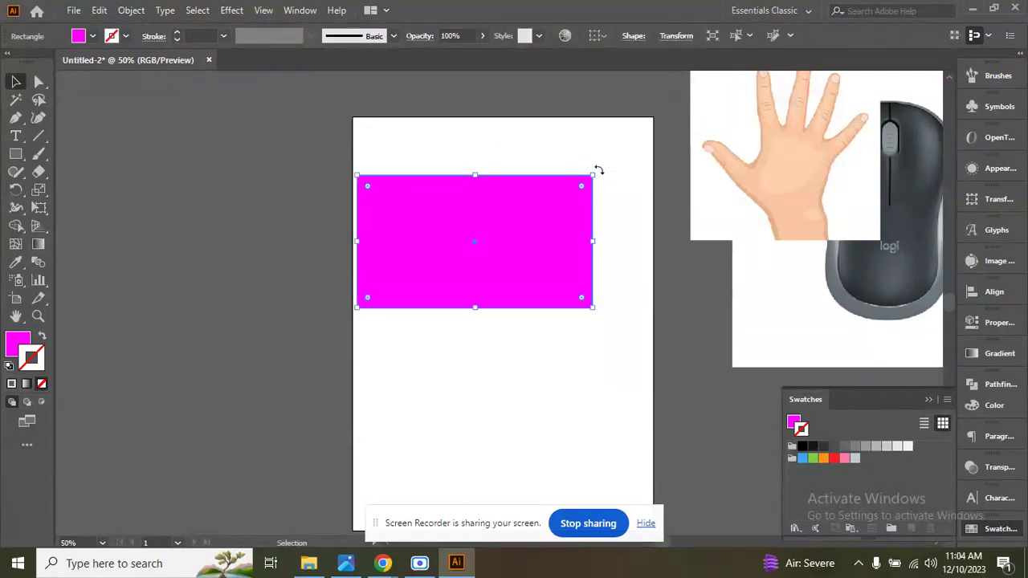
click(600, 166)
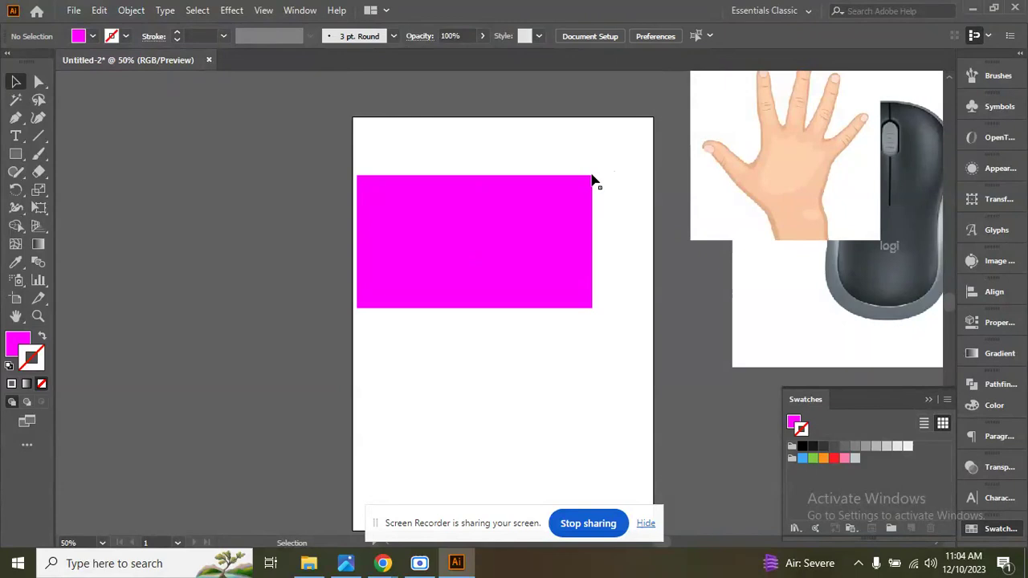
click(592, 177)
click(611, 176)
drag(592, 180, 576, 130)
click(604, 235)
drag(574, 262, 557, 276)
drag(523, 227, 577, 300)
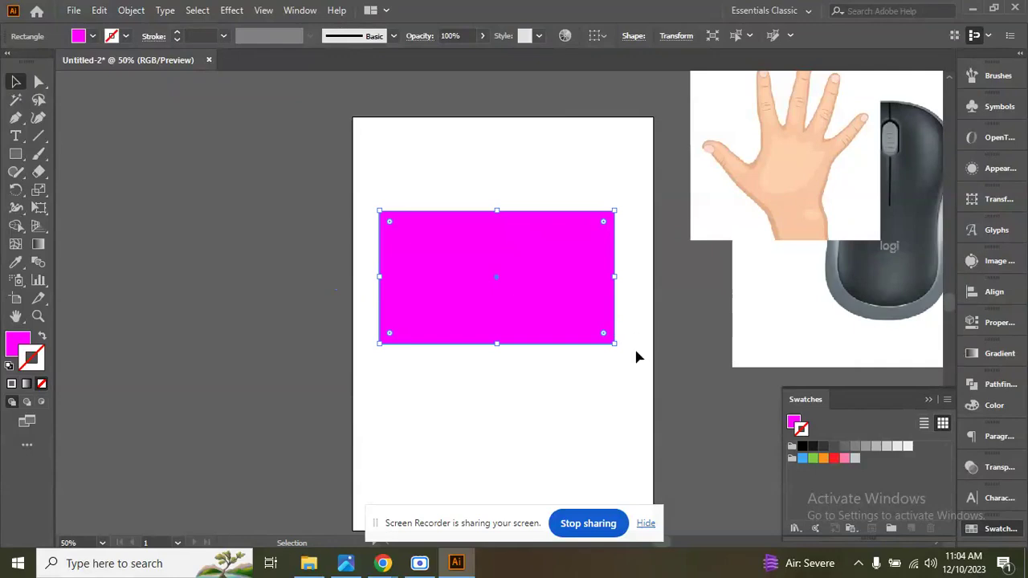
Grab the magenta rectangle at its lower-right corner and move it over the artboard's left edge, undoing the last extra move.
scroll(631, 347, up, 1)
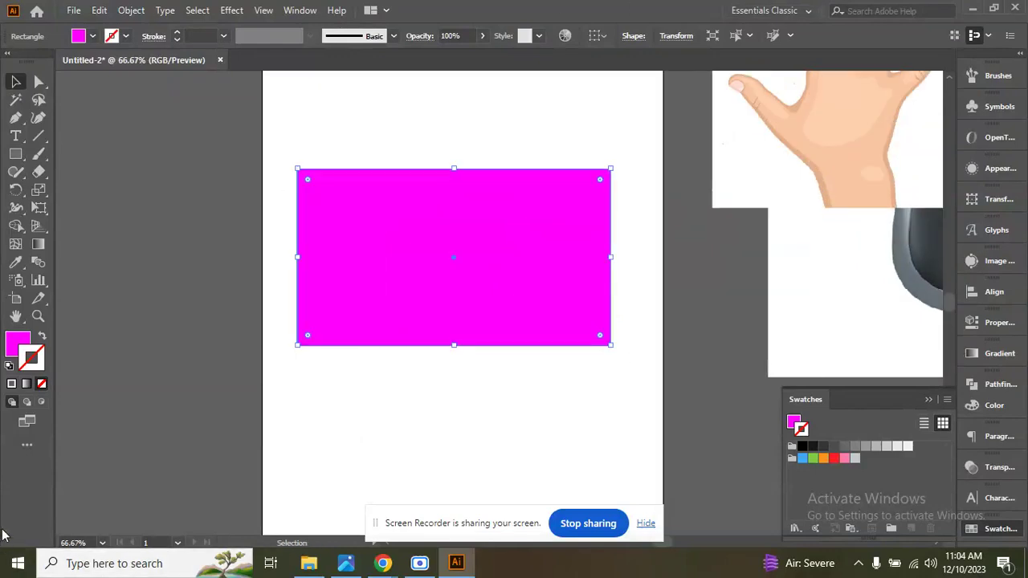
click(618, 363)
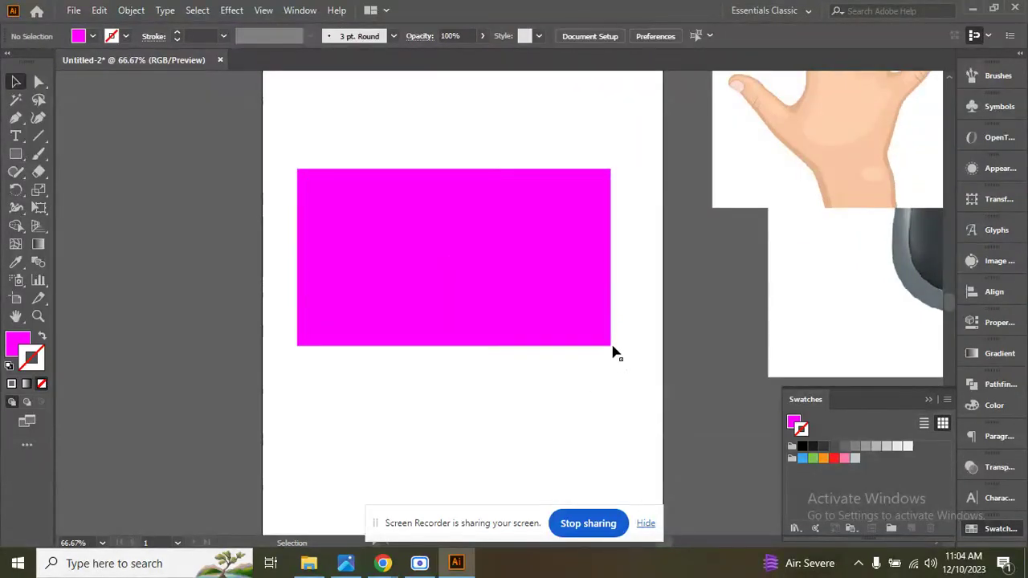
drag(610, 351, 570, 369)
click(601, 367)
click(569, 365)
drag(574, 369, 594, 364)
key(ctrl+z)
click(594, 376)
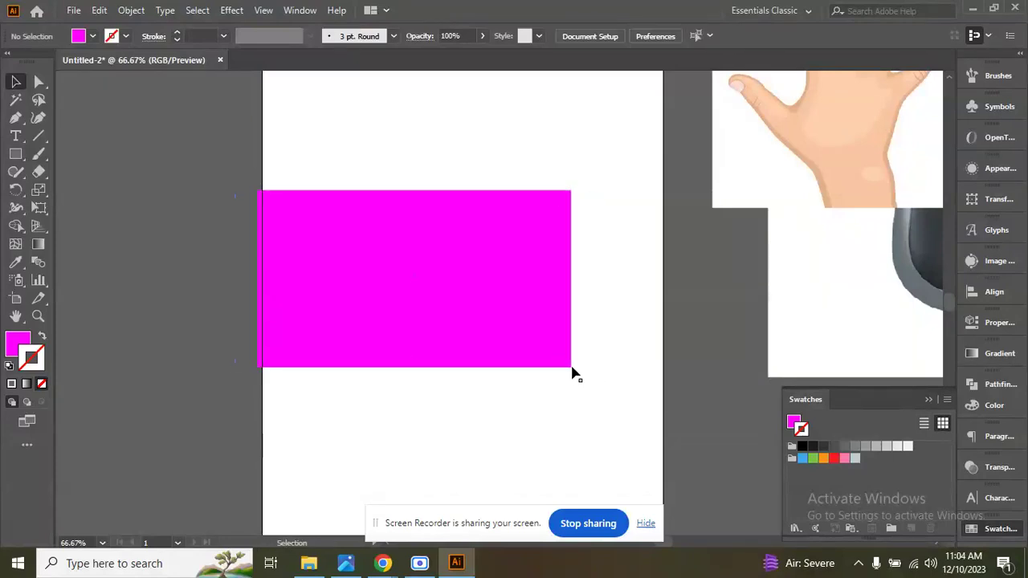
Move the magenta rectangle down and back to the right side of the artboard, and deselect it.
drag(572, 368, 527, 395)
drag(416, 356, 574, 309)
drag(651, 269, 610, 277)
click(675, 200)
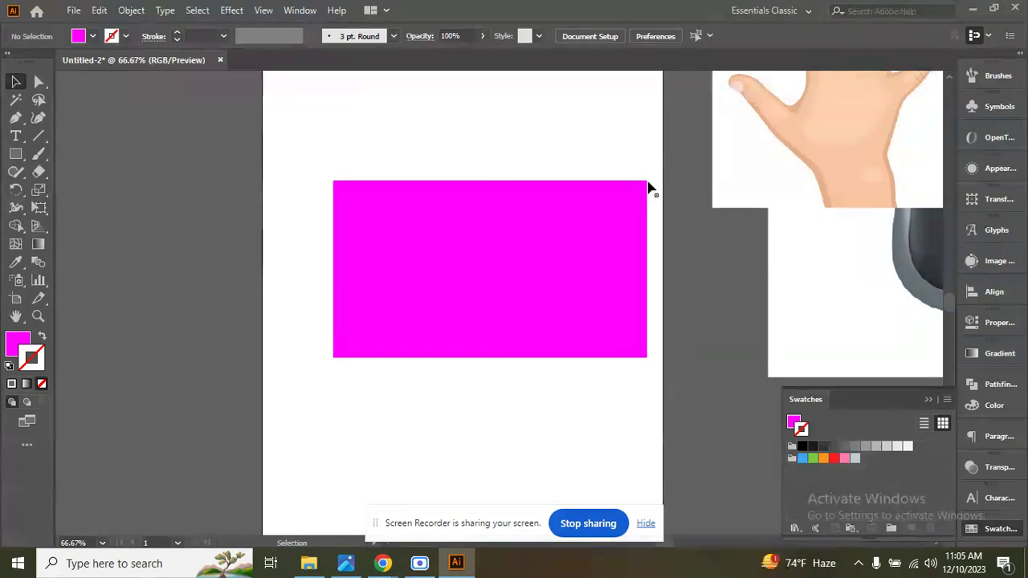
Scale the magenta rectangle down proportionally to about two thirds and place it in the upper-right part of the artboard.
drag(644, 186, 634, 169)
scroll(521, 217, down, 2)
drag(554, 243, 551, 305)
scroll(553, 305, up, 2)
drag(583, 371, 533, 343)
click(573, 291)
drag(531, 227, 485, 178)
click(299, 201)
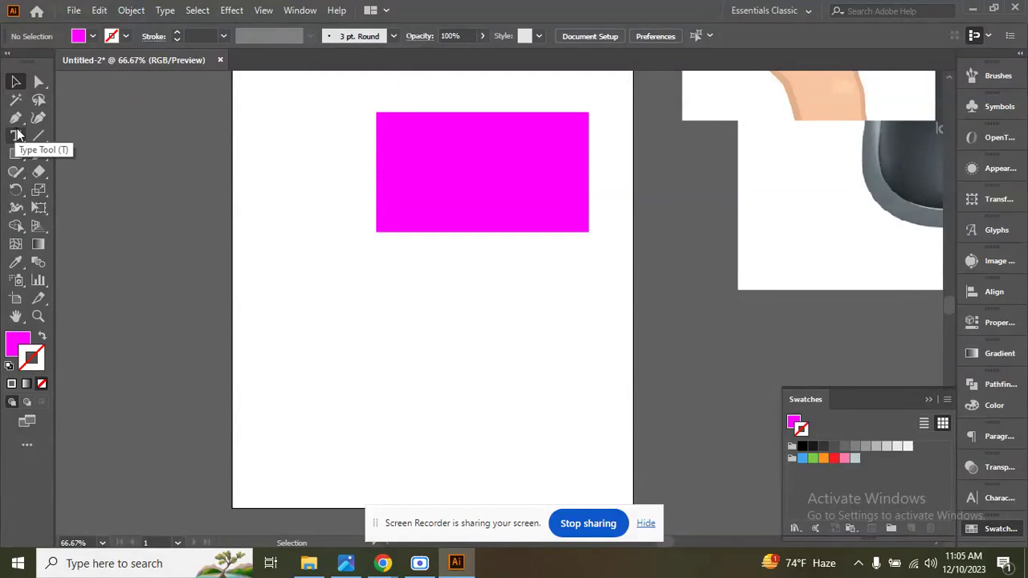
Add a line of point text containing a person's first name below the magenta rectangle.
key(t)
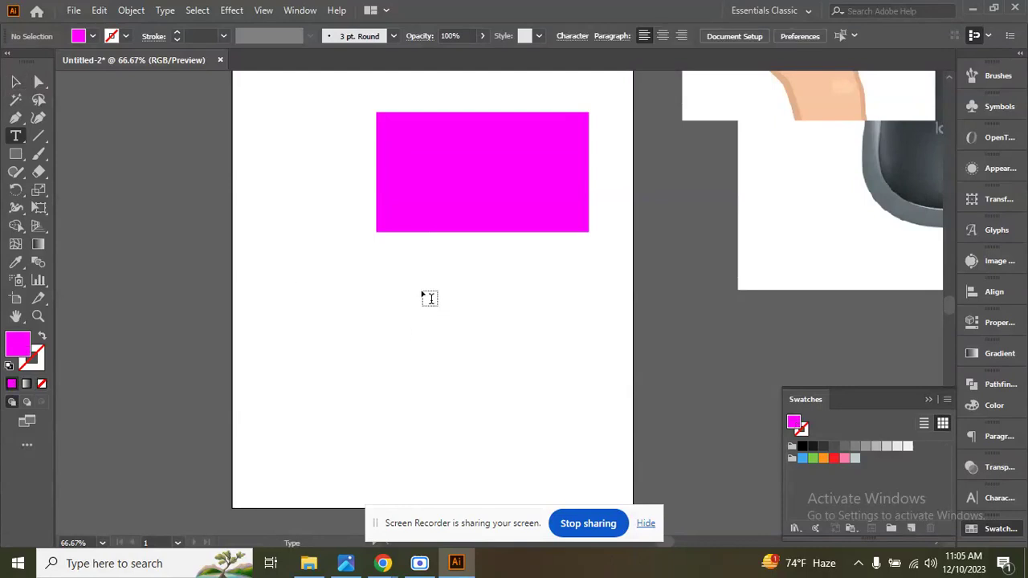
click(397, 282)
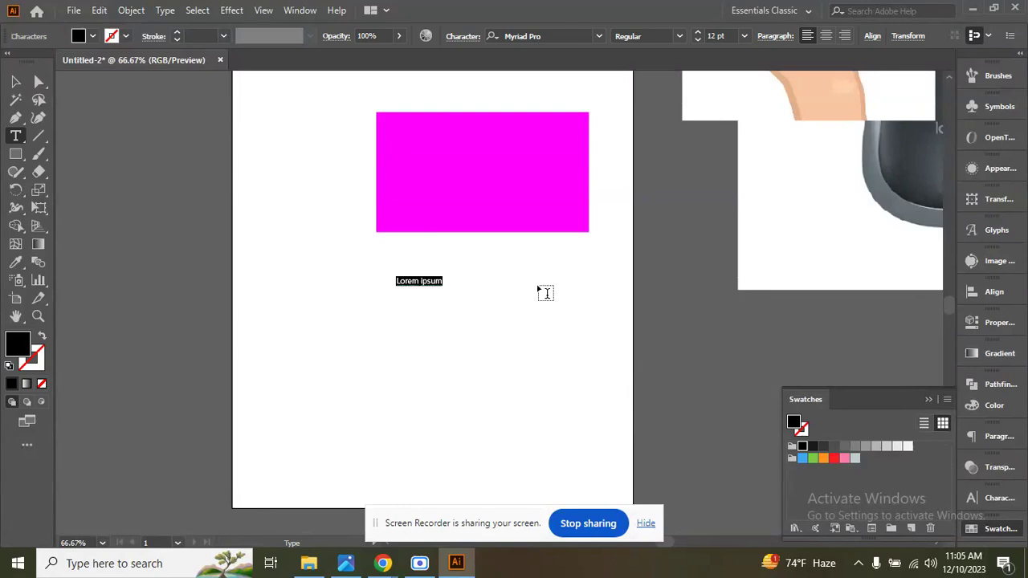
text(nishat)
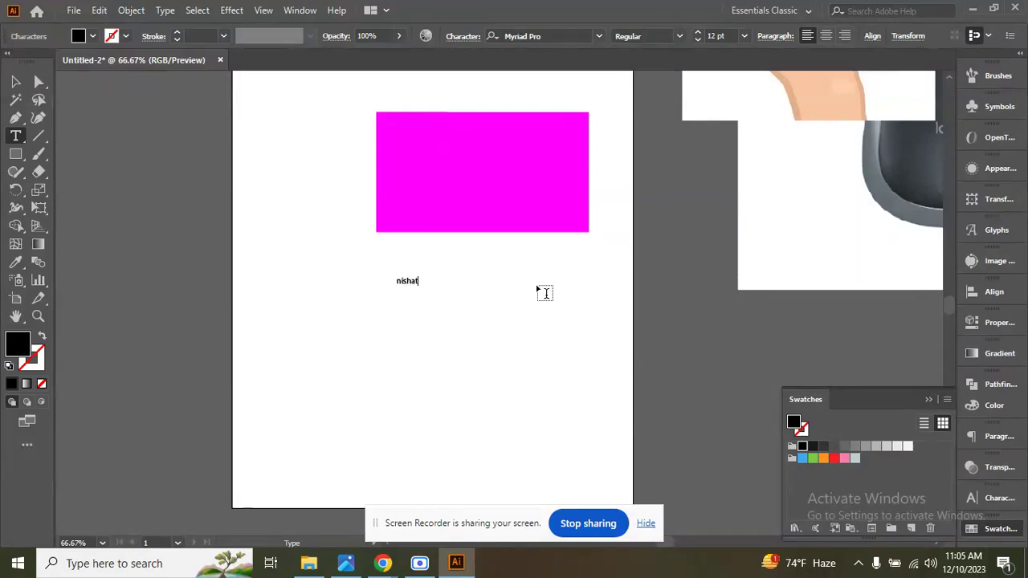
click(16, 82)
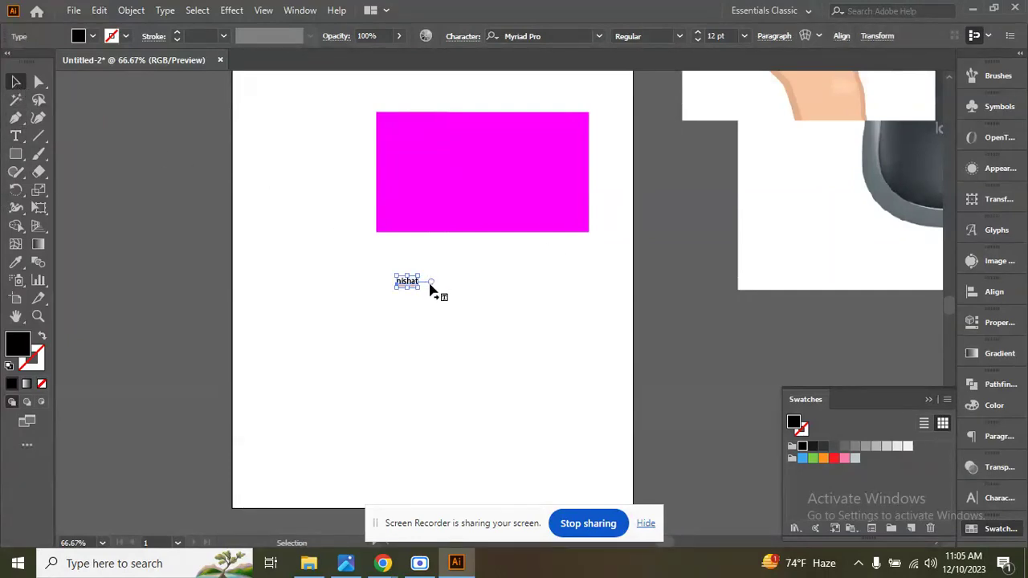
Try to enlarge the name text, and undo the scaling and typing back to the "Lorem ipsum" placeholder.
drag(418, 289, 553, 383)
key(ctrl+z)
key(ctrl+z)
key(ctrl+z)
key(ctrl+z)
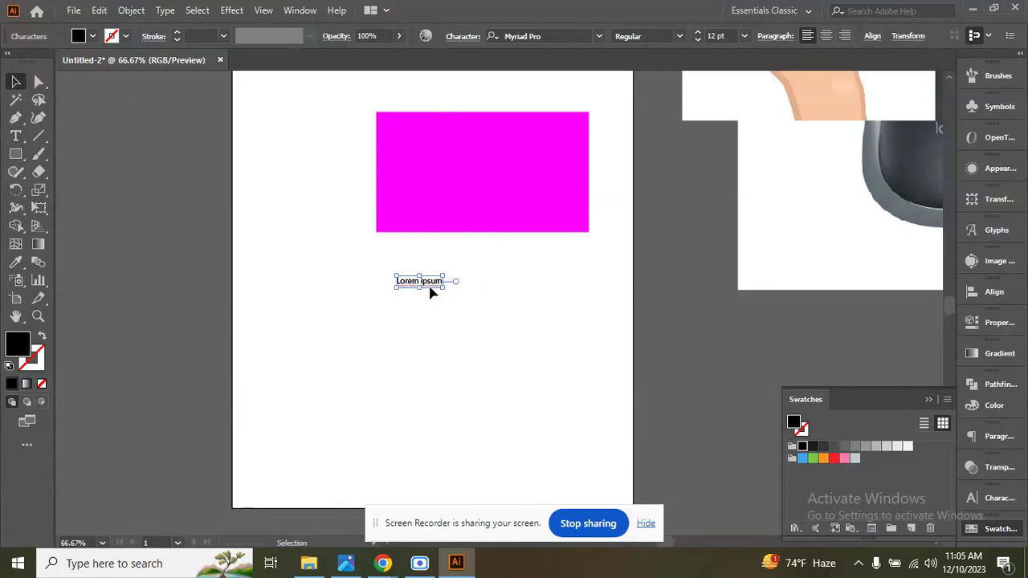
Replace the "Lorem ipsum" placeholder text below the magenta rectangle with a person's first name.
scroll(432, 293, up, 1)
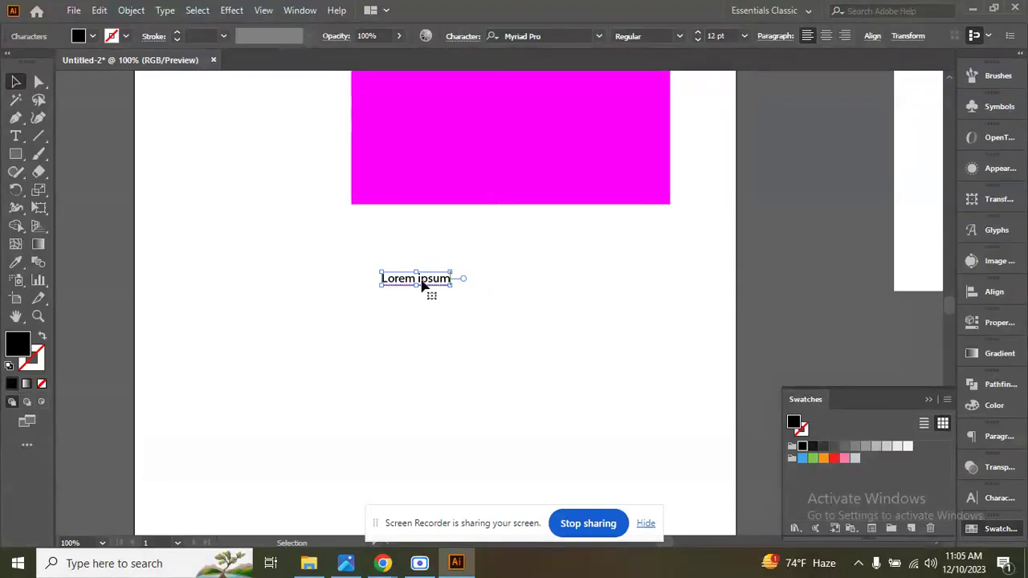
click(16, 136)
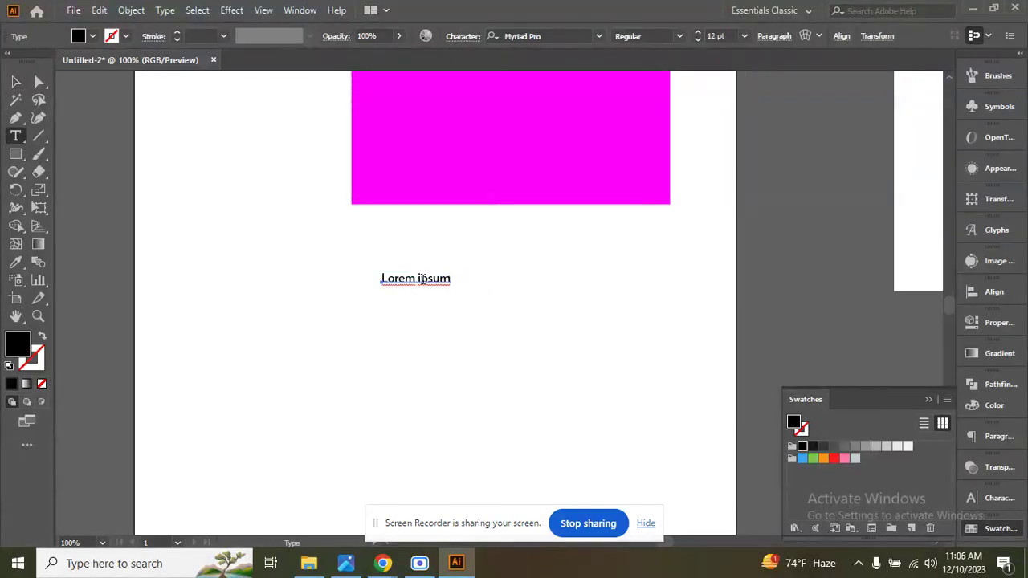
triple_click(421, 278)
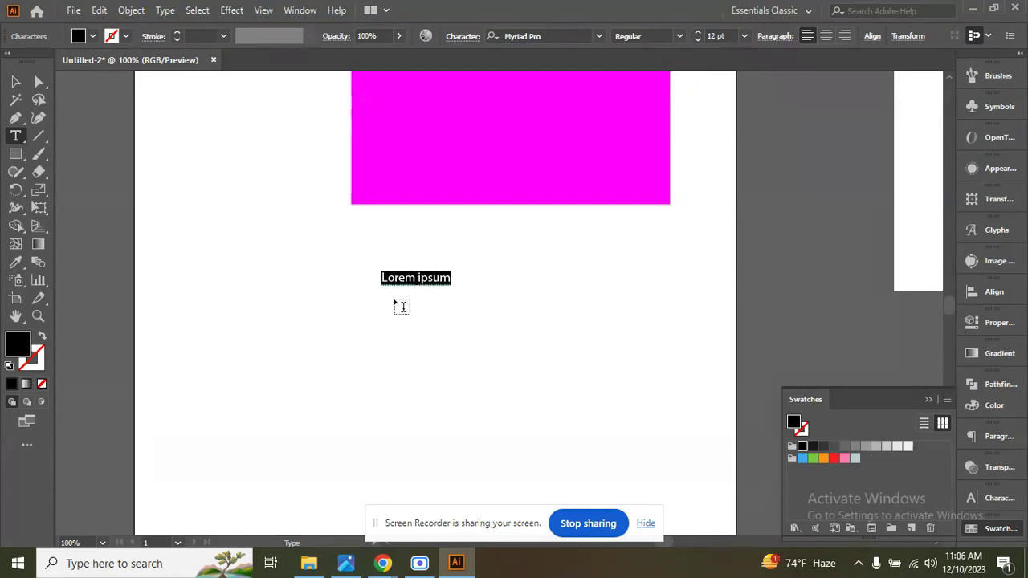
text(Nishat)
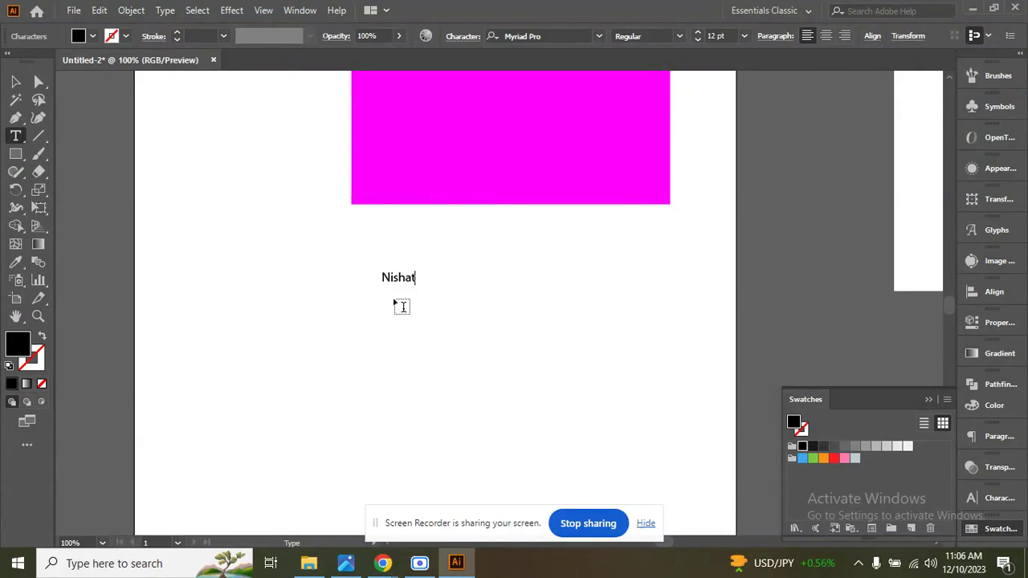
Enlarge the name text to about 39 pt and place it in the lower-right part of the magenta rectangle.
click(15, 81)
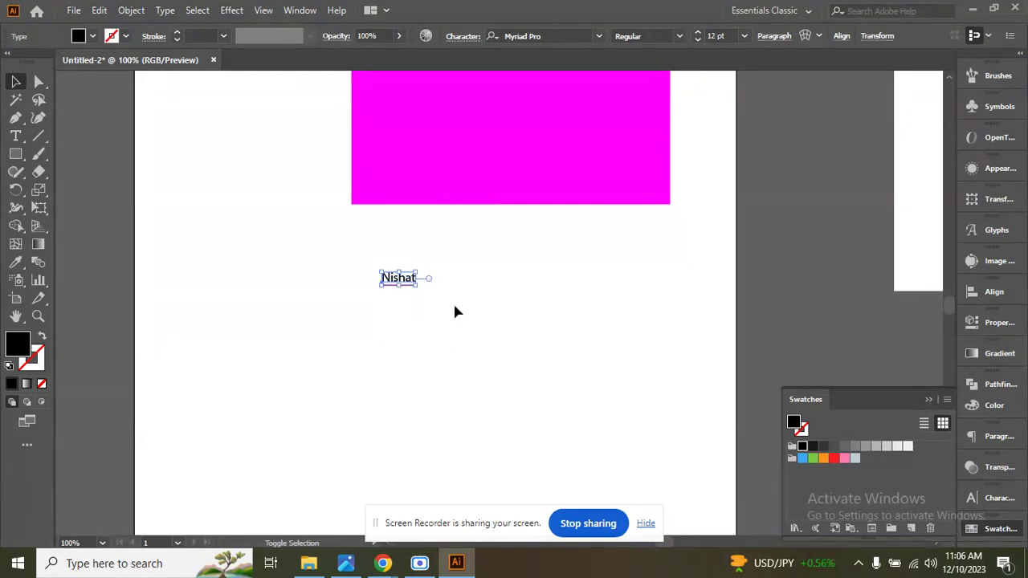
drag(417, 288, 562, 201)
key(ctrl+minus)
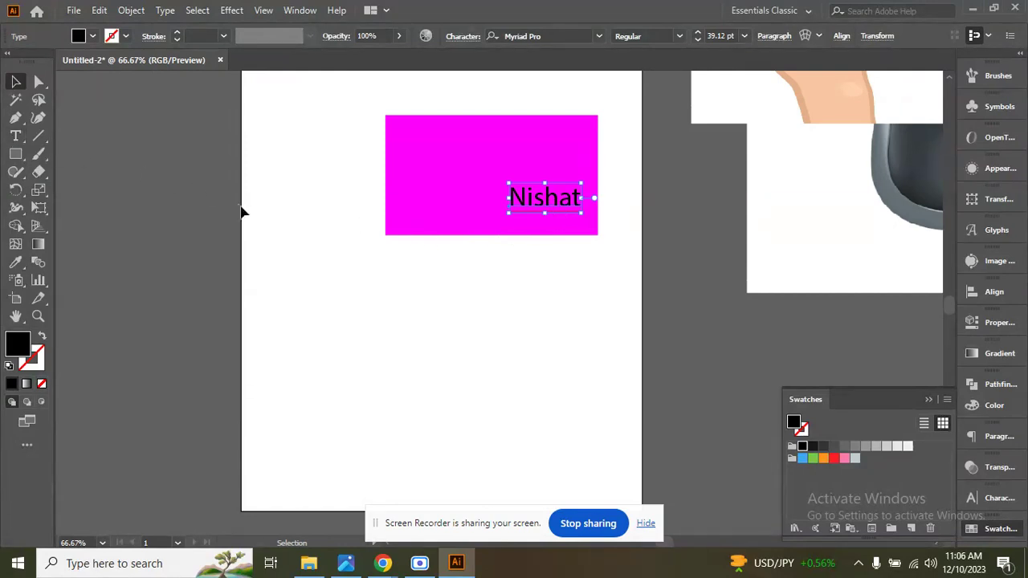
Try drawing several black-filled rectangles across the artboard with the Rectangle tool, undoing each before drawing the next.
key(t)
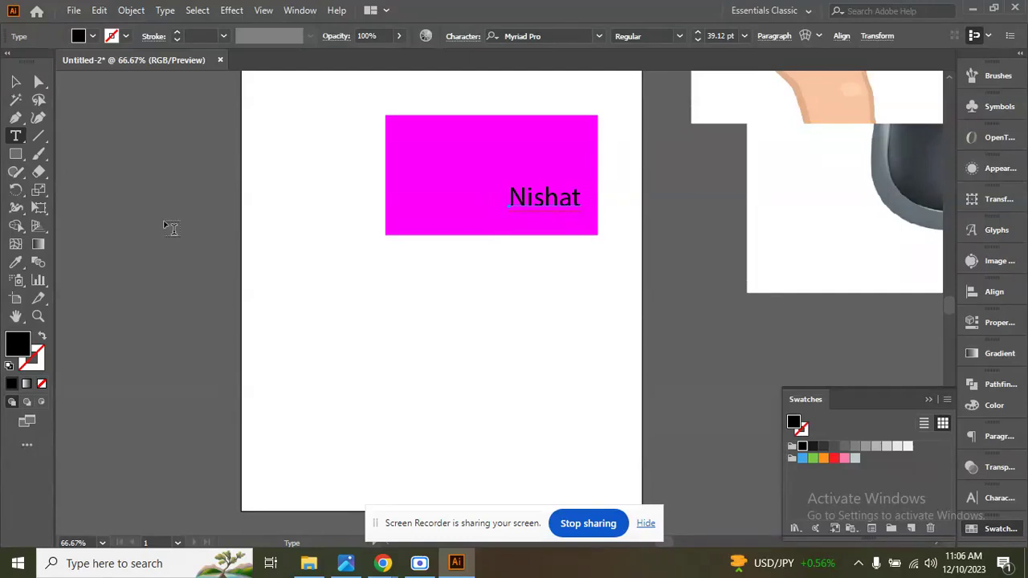
click(16, 159)
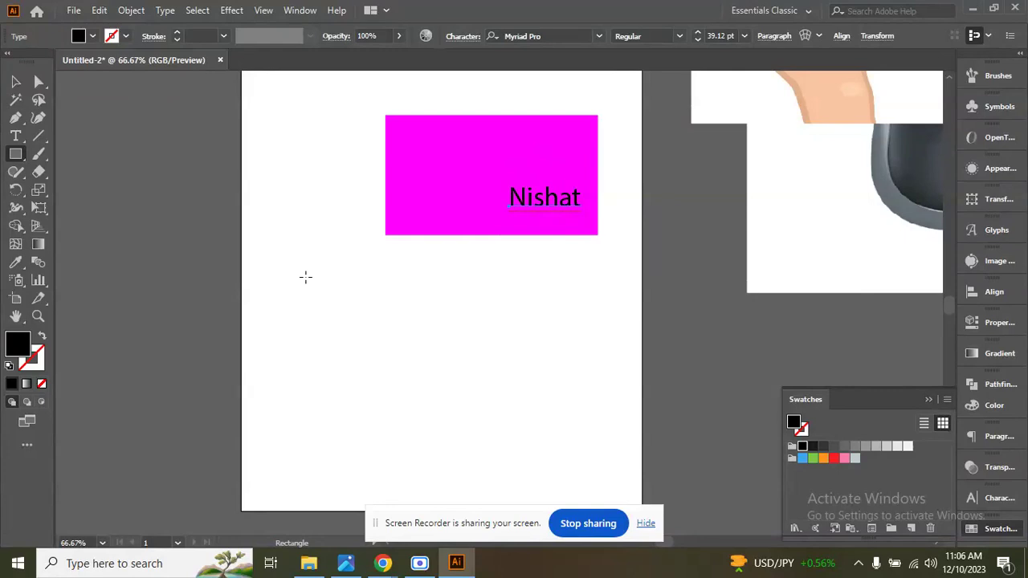
drag(305, 268, 602, 440)
key(ctrl)
key(ctrl+z)
drag(258, 206, 528, 423)
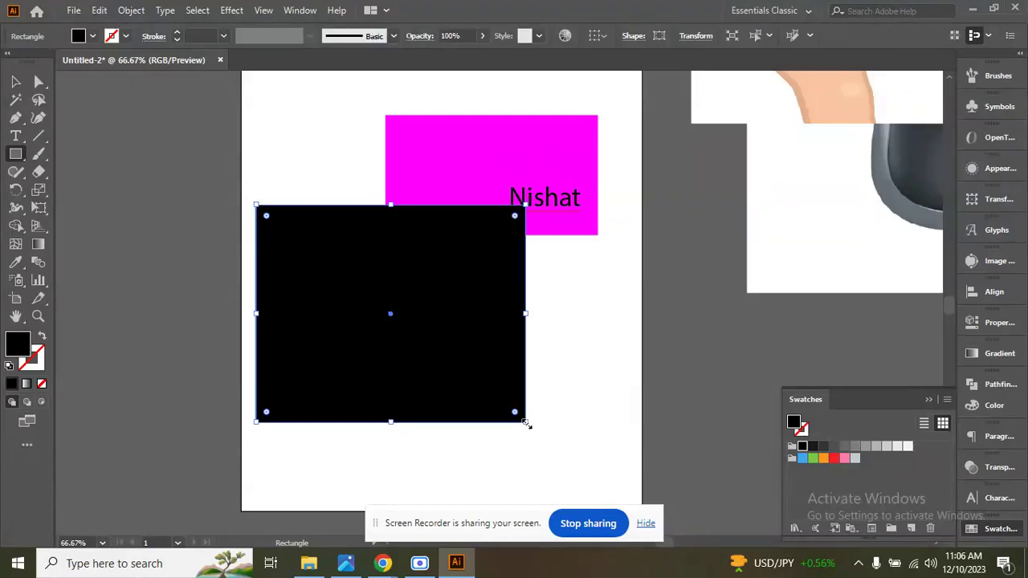
key(ctrl+z)
drag(234, 148, 474, 391)
key(ctrl+z)
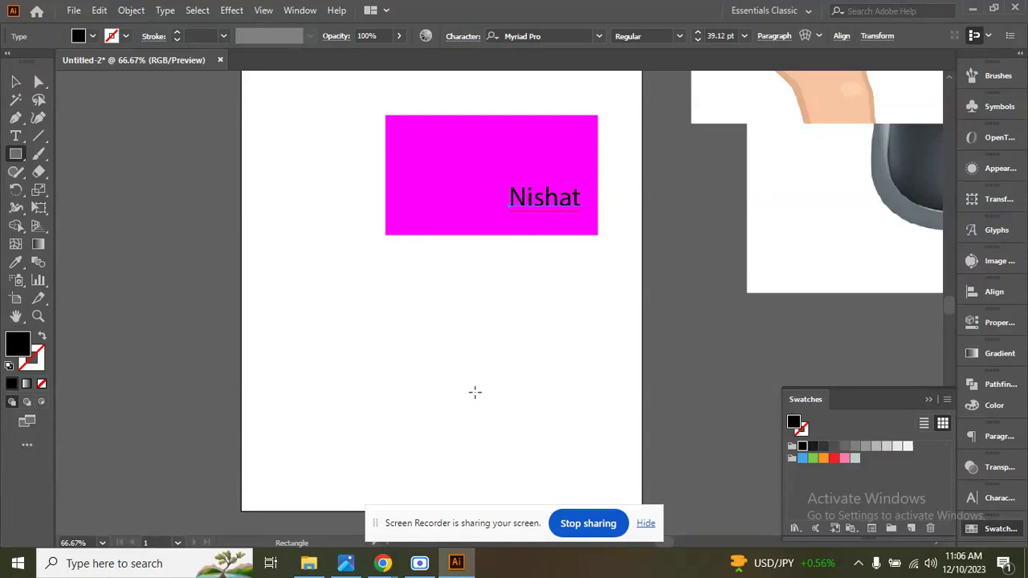
drag(253, 136, 565, 396)
Undo the last black rectangle and the name text's move, scaling and typing, back to the "Lorem ipsum" placeholder.
key(ctrl+z)
key(ctrl+z)
key(ctrl+z)
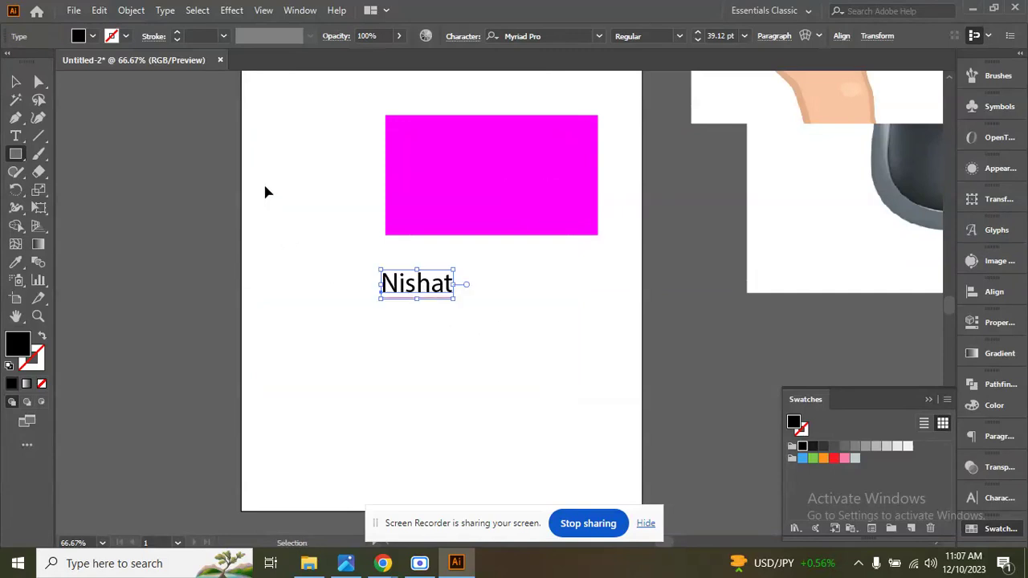
Move the "Lorem ipsum" text off the artboard beside the mouse image and enlarge it to several times its size.
click(15, 81)
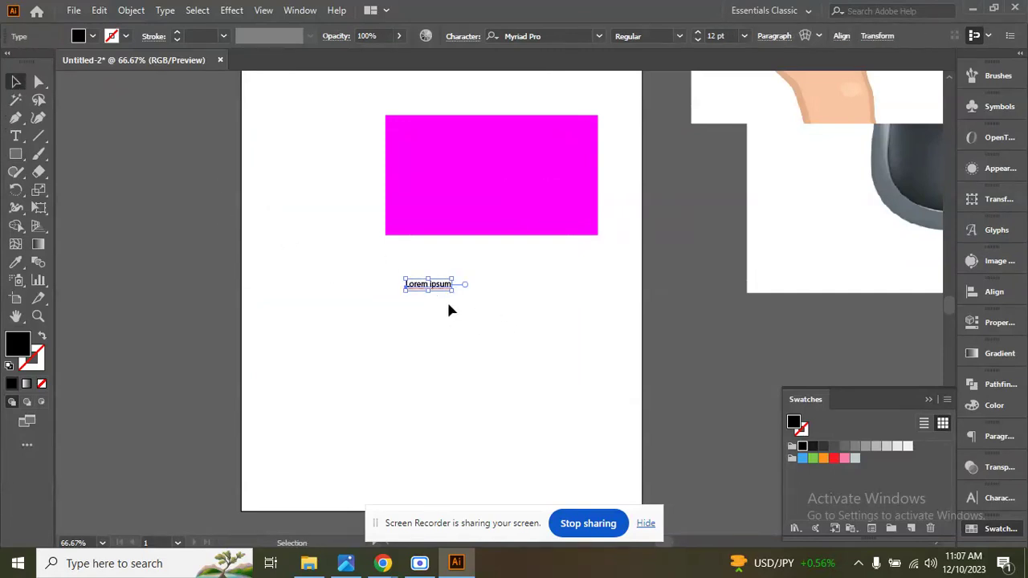
drag(441, 288, 779, 296)
drag(725, 260, 856, 200)
Draw a rectangle about 6.56 by 3.78 in below the magenta one and set its fill to None.
click(16, 153)
drag(321, 265, 651, 454)
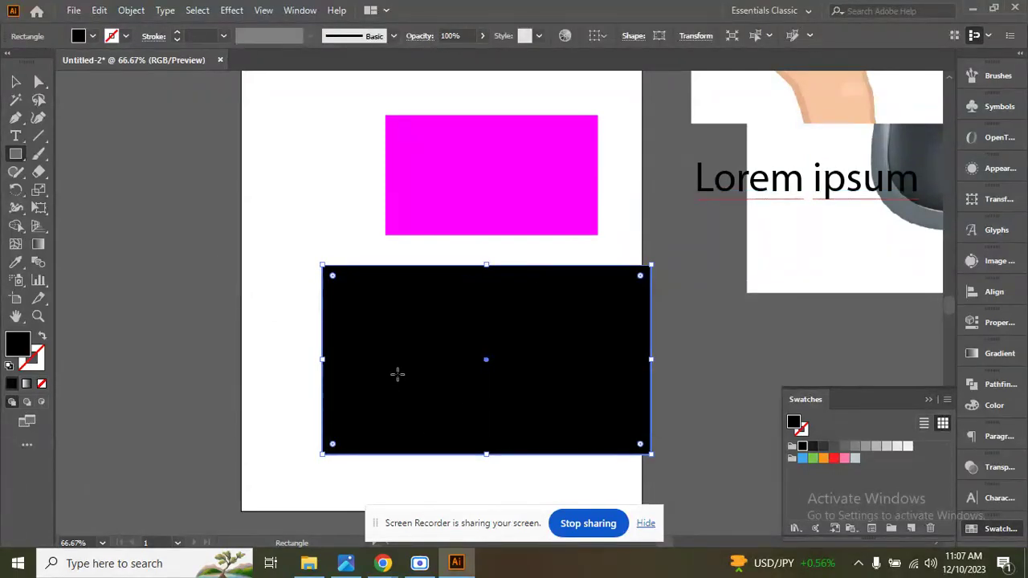
click(928, 400)
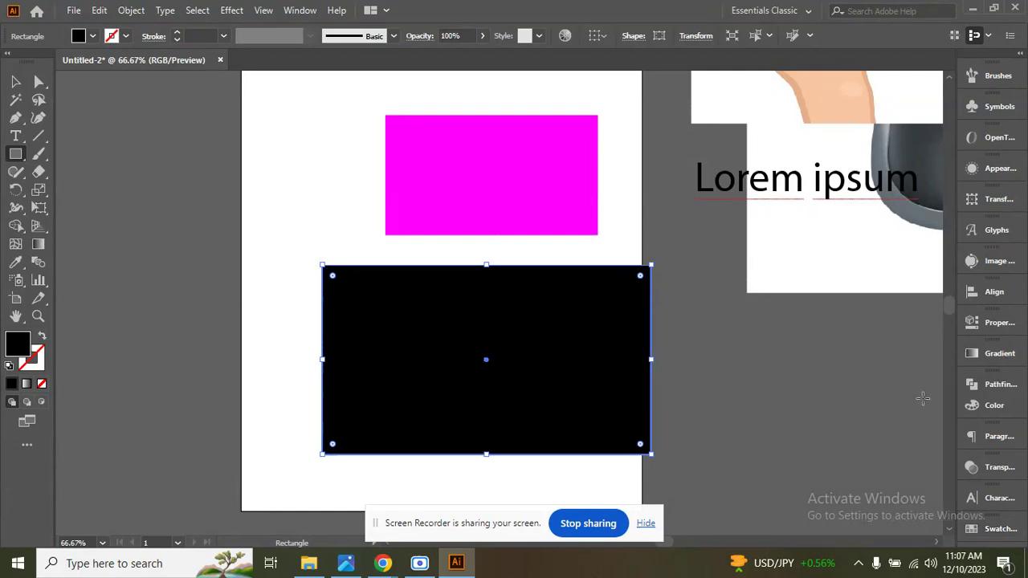
click(80, 37)
click(10, 61)
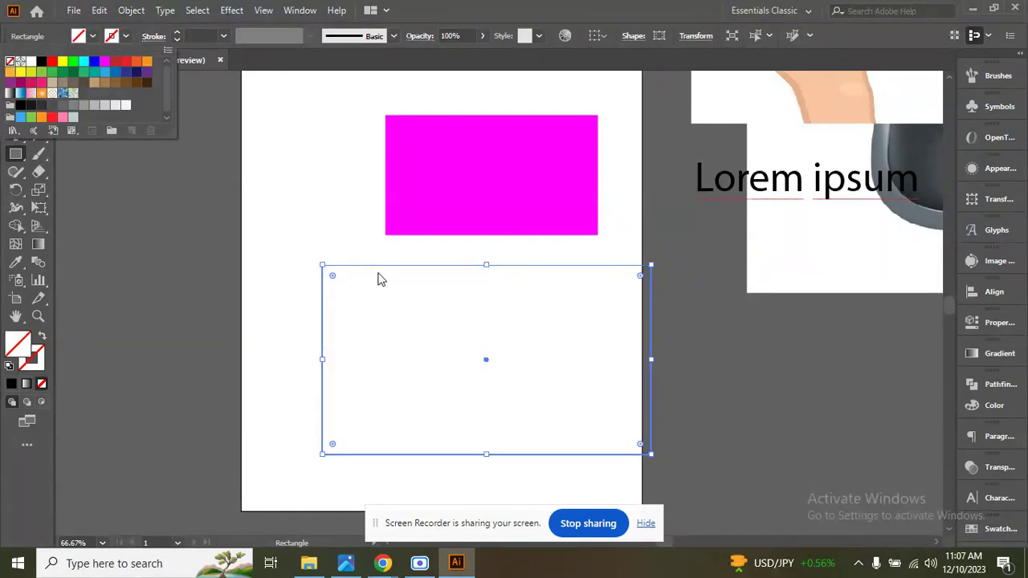
Give the unfilled rectangle a 14 pt stroke and colour the stroke RGB Blue.
click(178, 32)
click(178, 32)
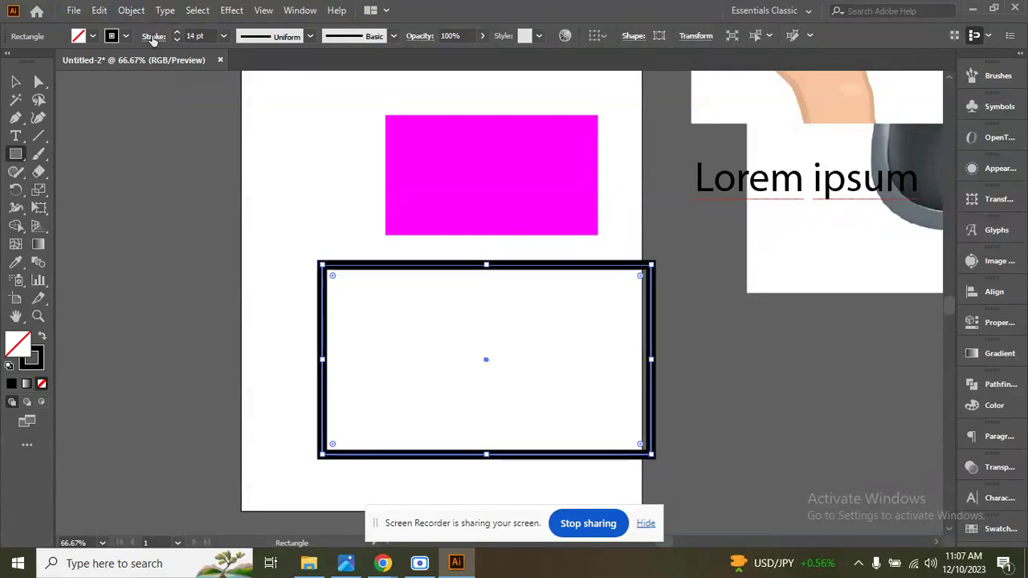
click(198, 147)
click(717, 372)
click(111, 36)
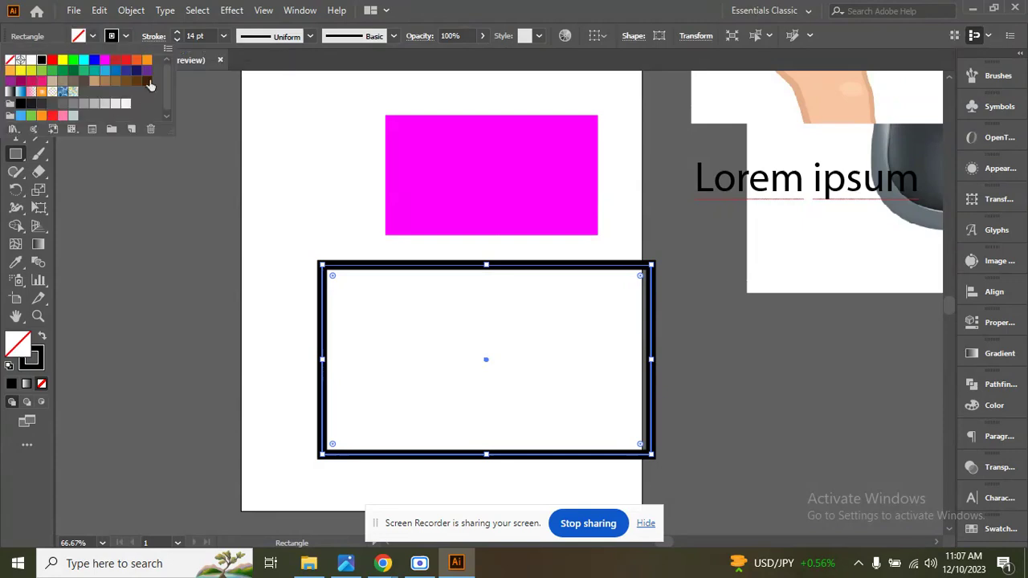
click(95, 61)
click(216, 117)
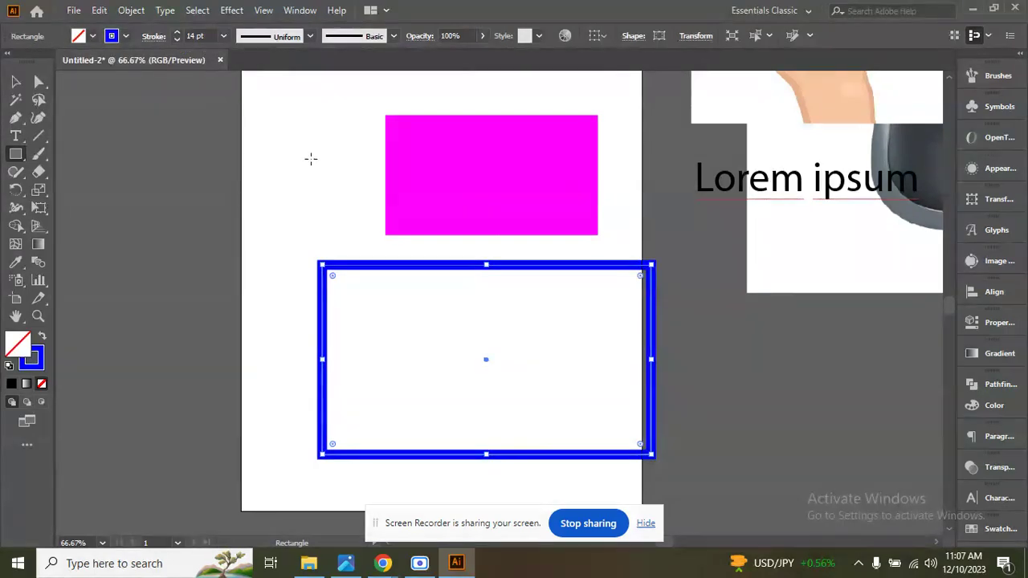
Fill the blue-outlined rectangle with RGB Red.
click(89, 36)
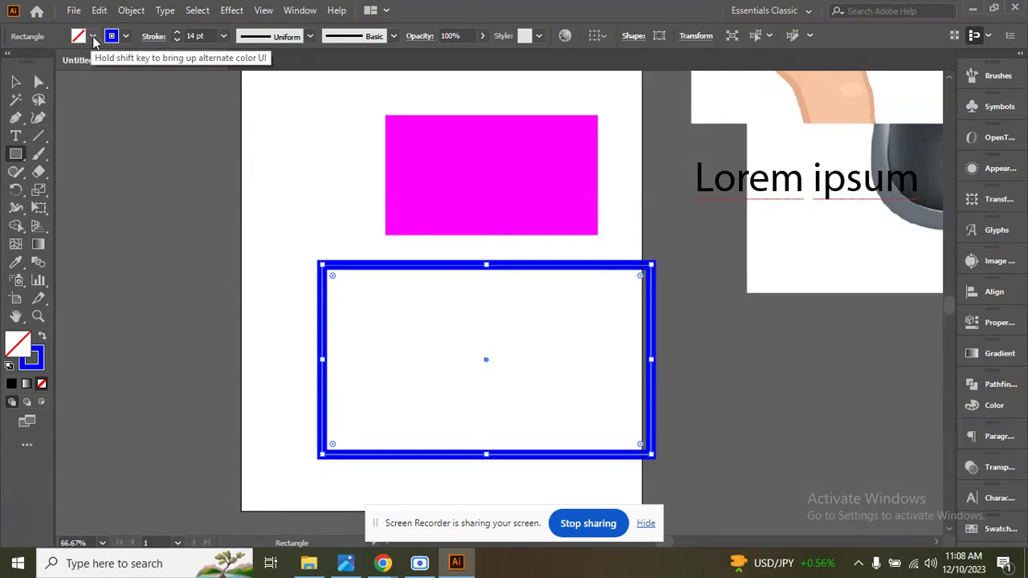
click(93, 37)
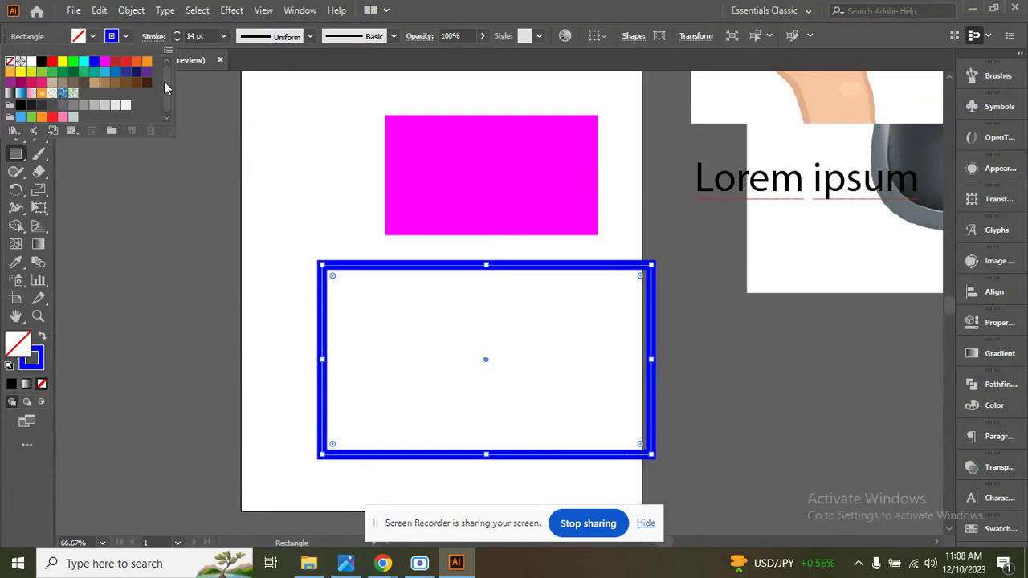
click(52, 61)
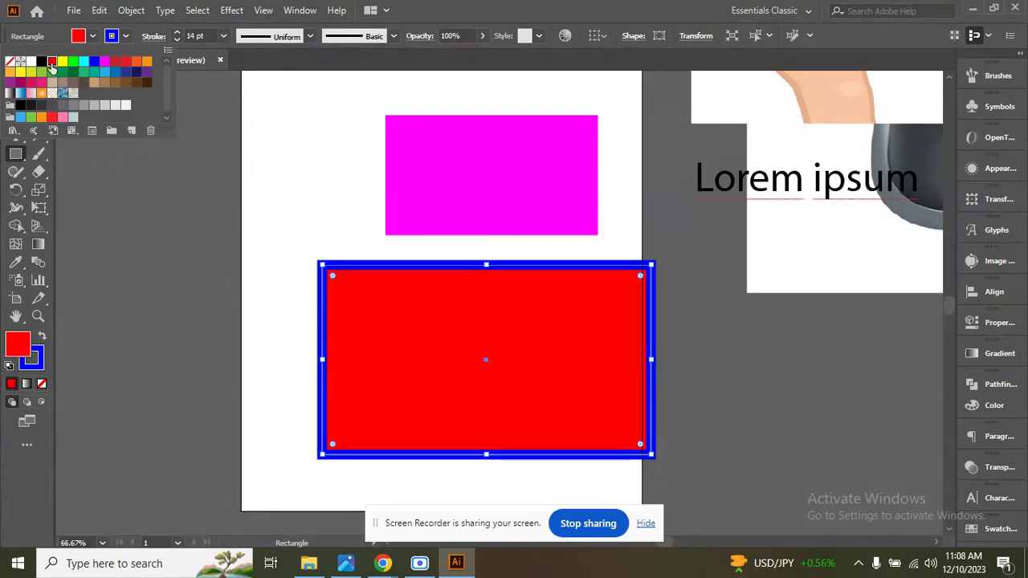
click(186, 106)
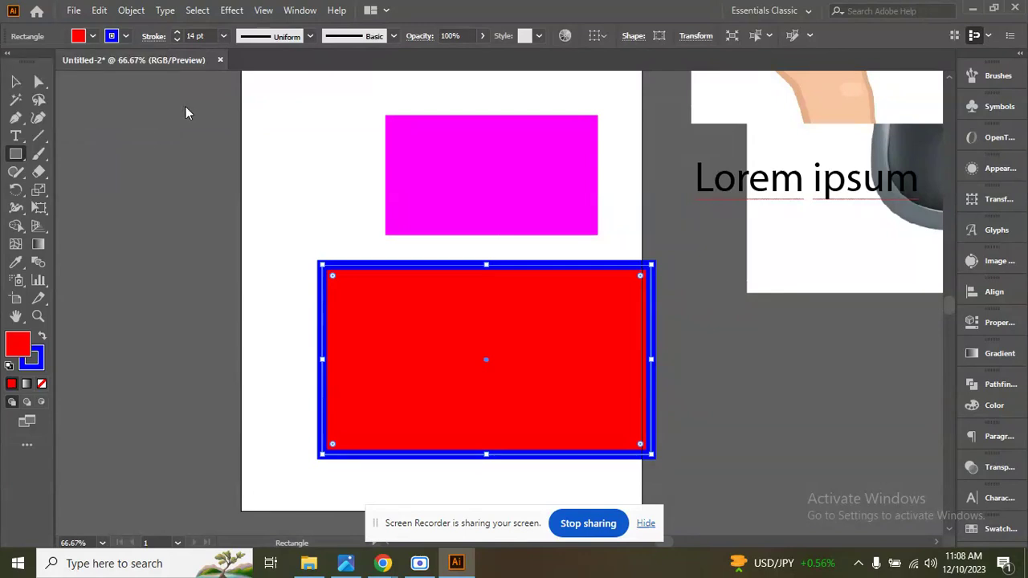
Set both the fill and the stroke of the lower rectangle to None.
click(93, 38)
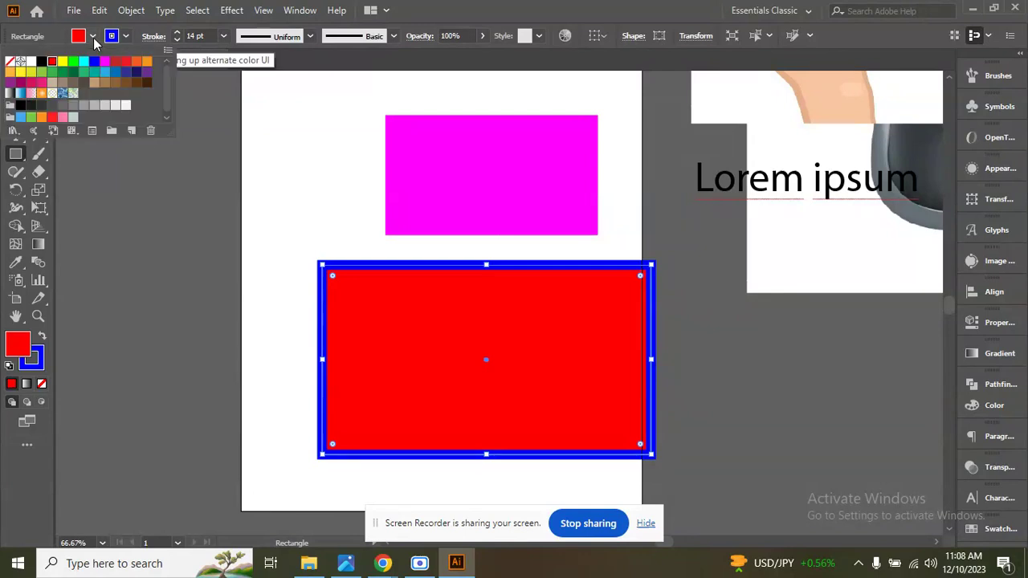
click(10, 63)
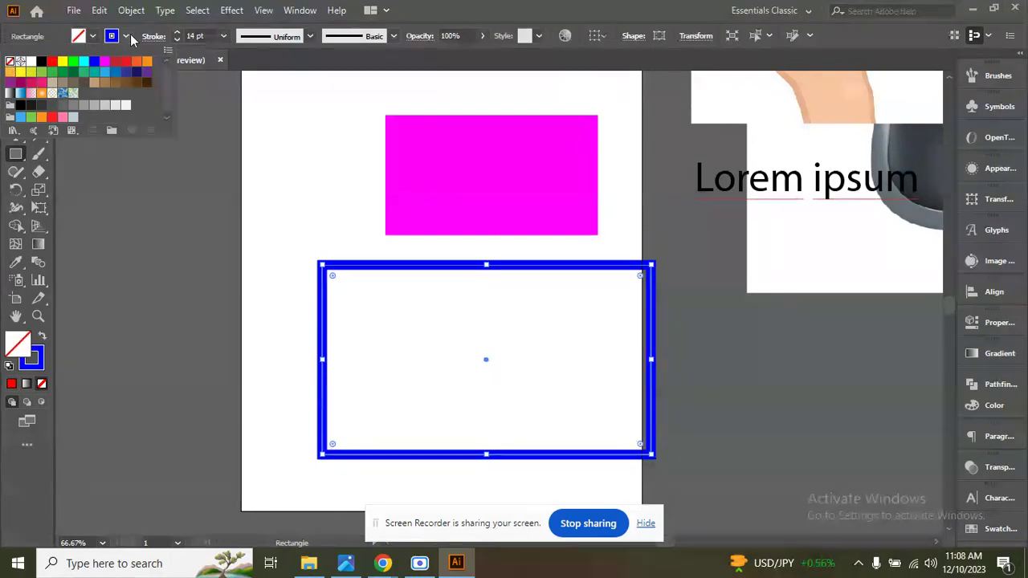
click(126, 36)
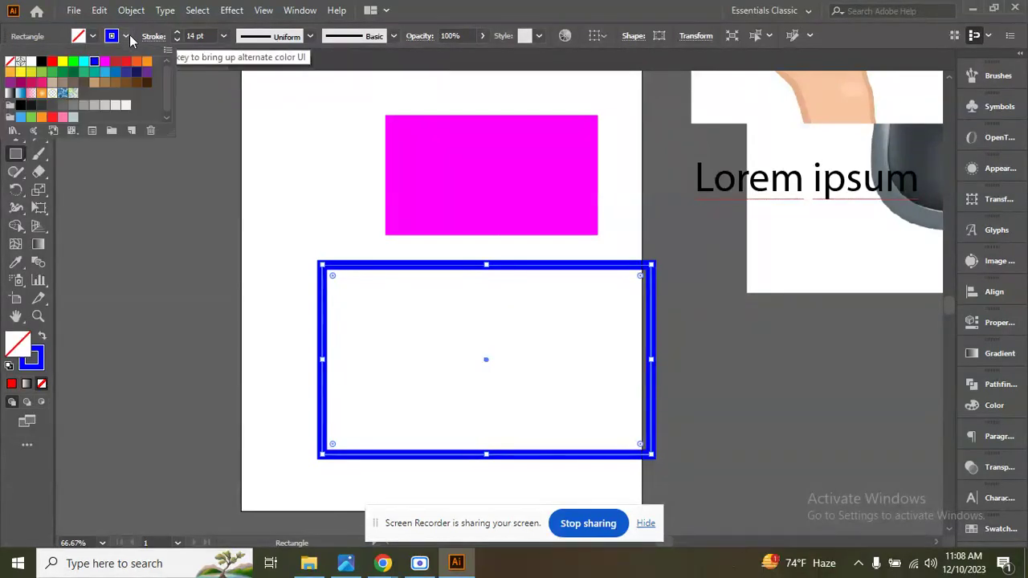
click(10, 62)
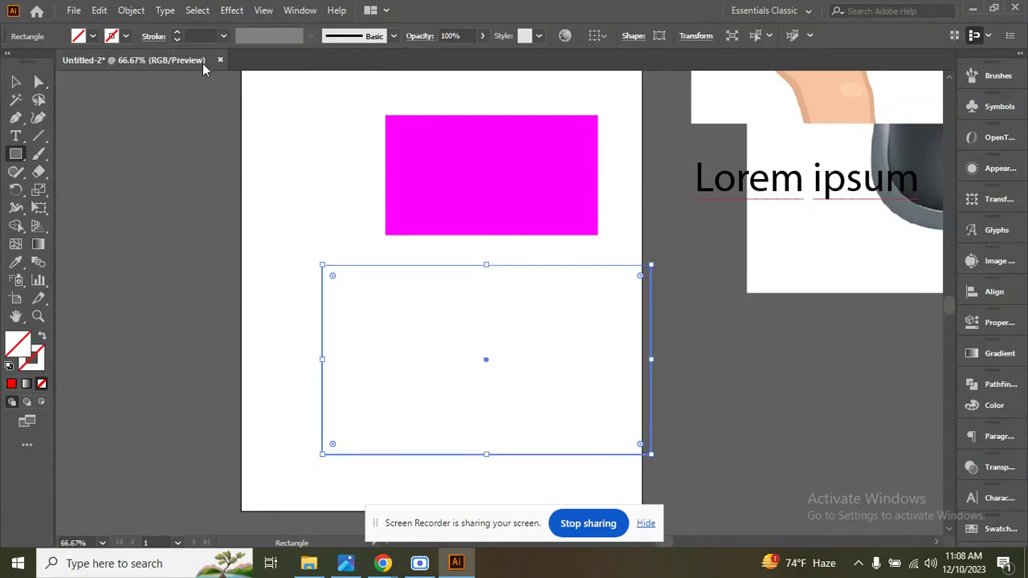
Restore the lower rectangle's blue stroke with a weight of 25 pt.
click(176, 32)
click(178, 33)
click(178, 33)
click(177, 33)
click(177, 33)
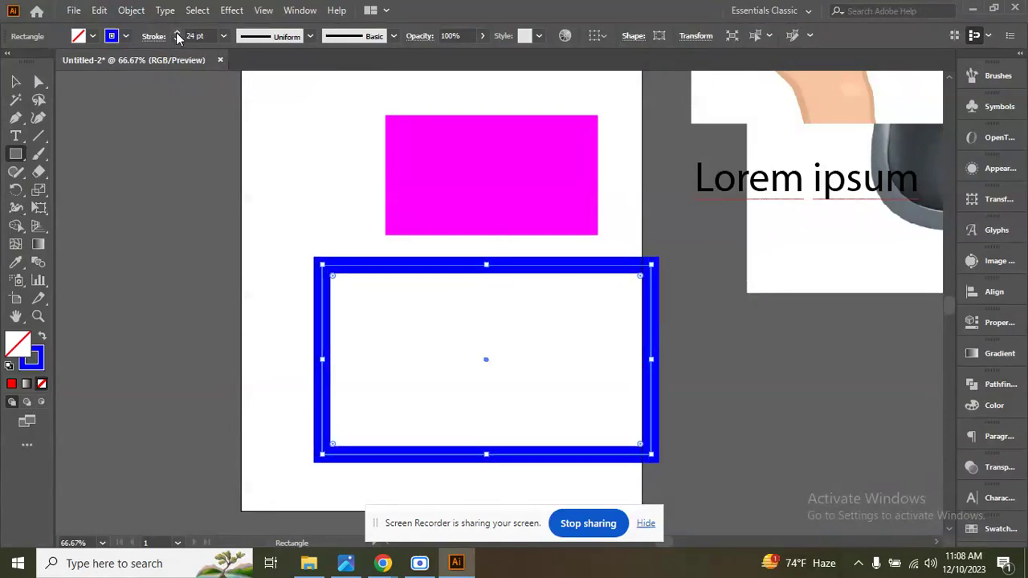
click(178, 33)
click(245, 105)
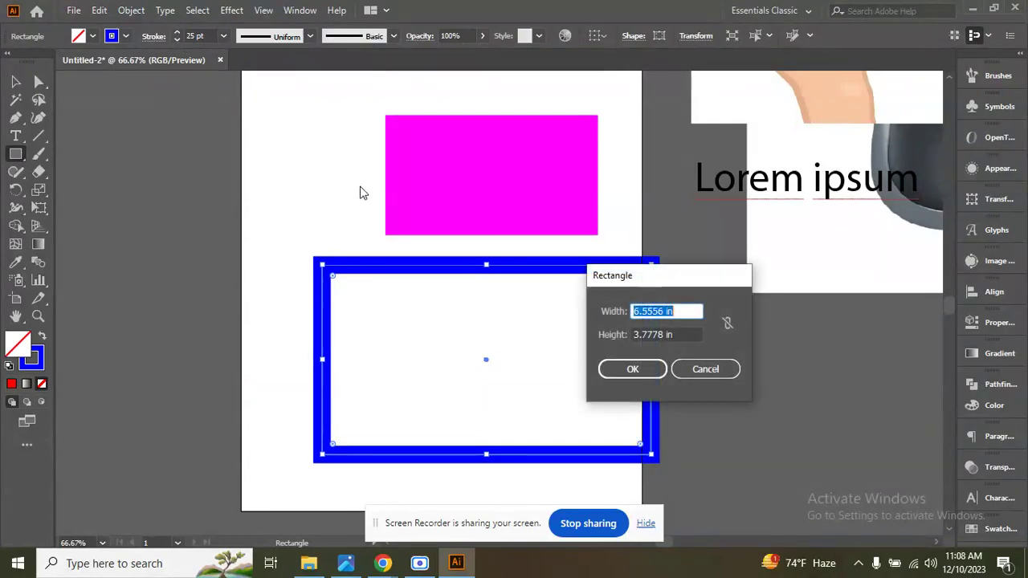
click(726, 368)
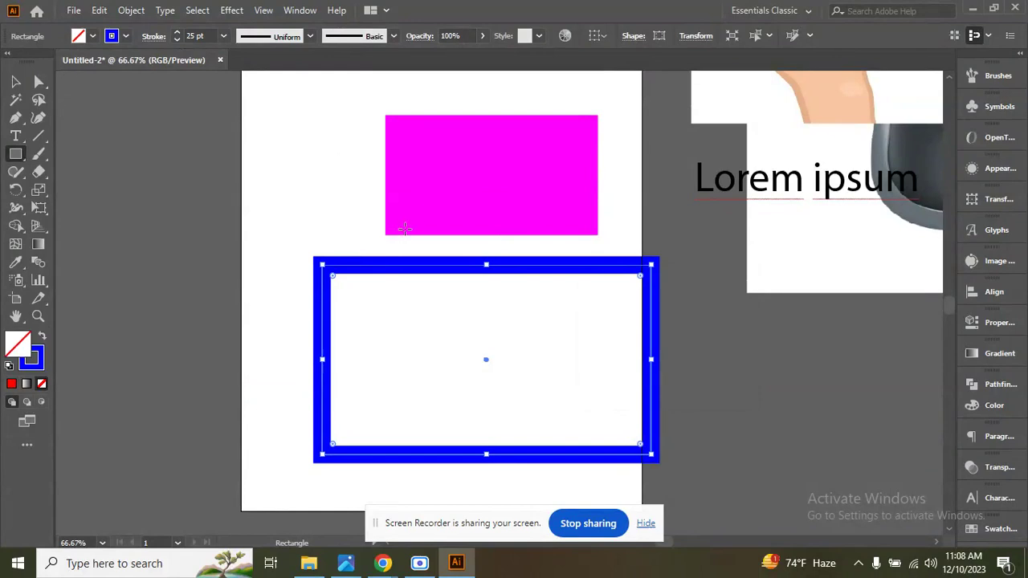
Pan around the artboard with the Hand tool and zoom out to 50% to view the whole page with its rectangles.
click(16, 319)
drag(516, 207, 512, 227)
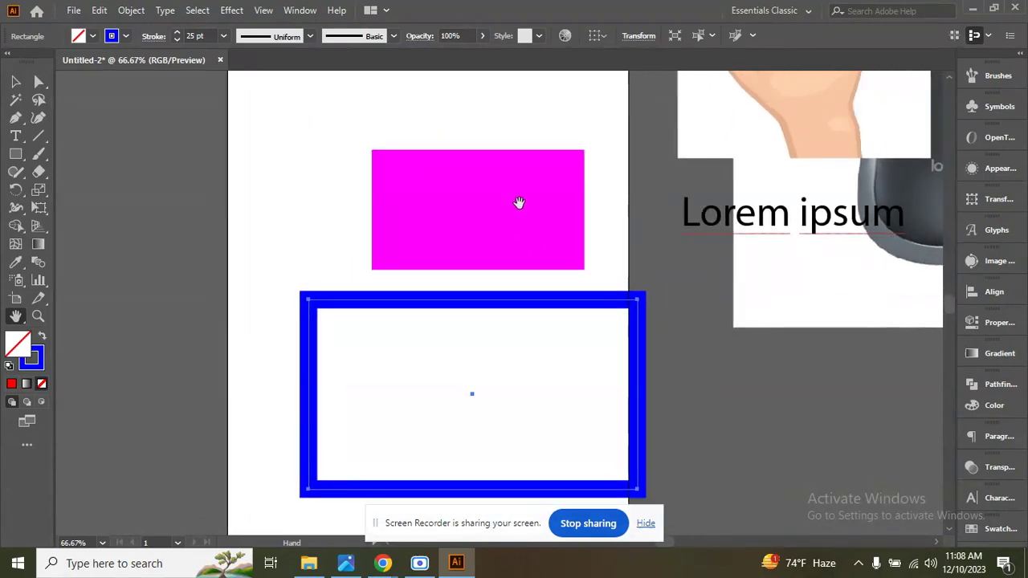
scroll(533, 192, down, 1)
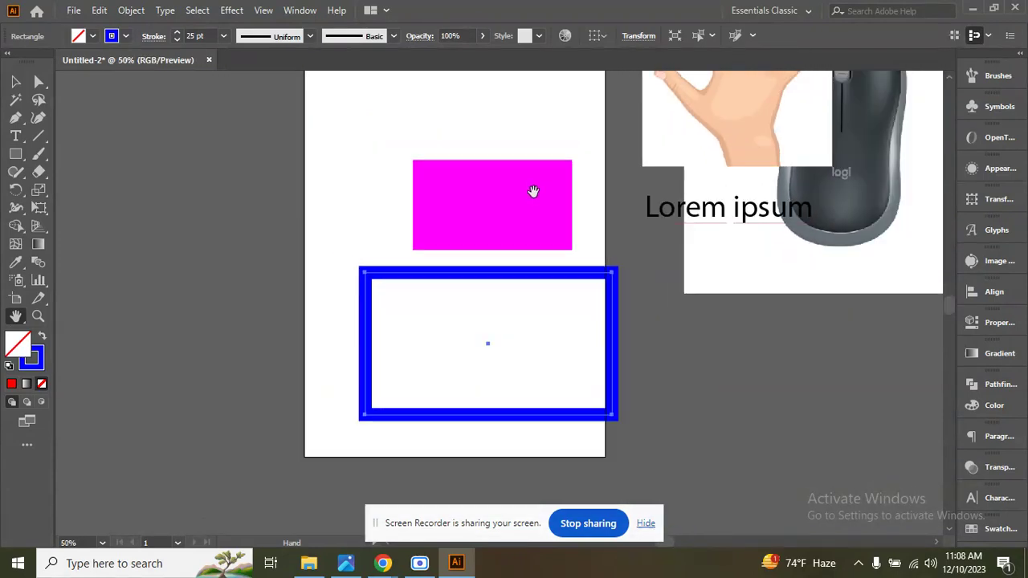
drag(533, 192, 523, 231)
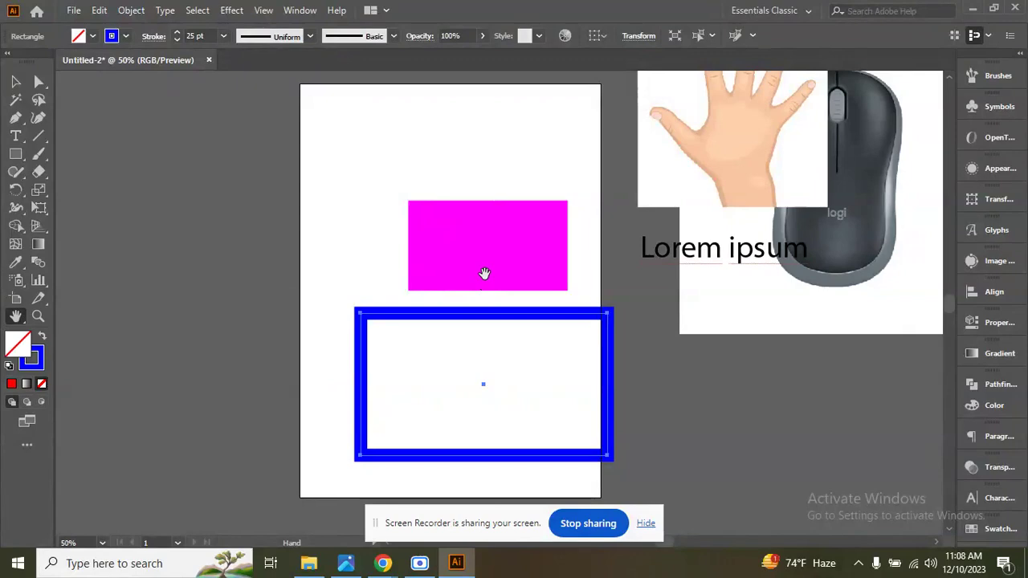
click(23, 268)
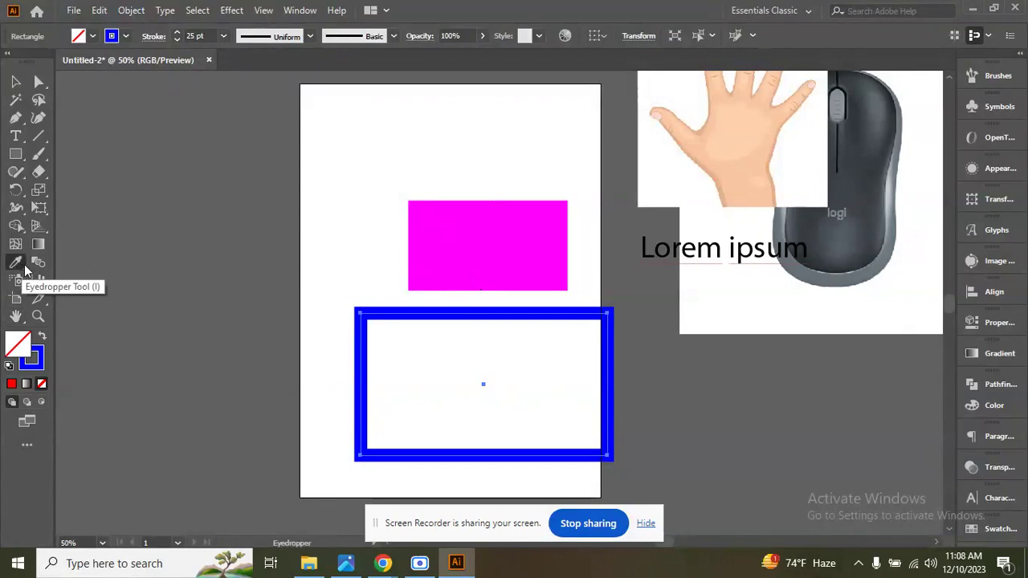
key(h)
mouse_move(488, 287)
mouse_down()
mouse_move(631, 242)
mouse_move(546, 308)
mouse_move(551, 232)
mouse_move(485, 289)
mouse_up()
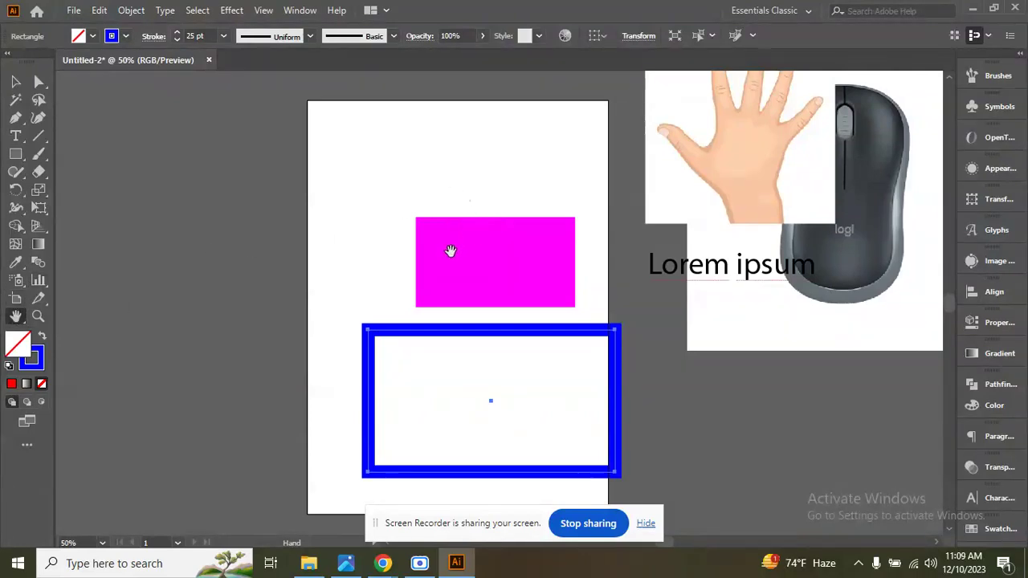
drag(451, 252, 477, 246)
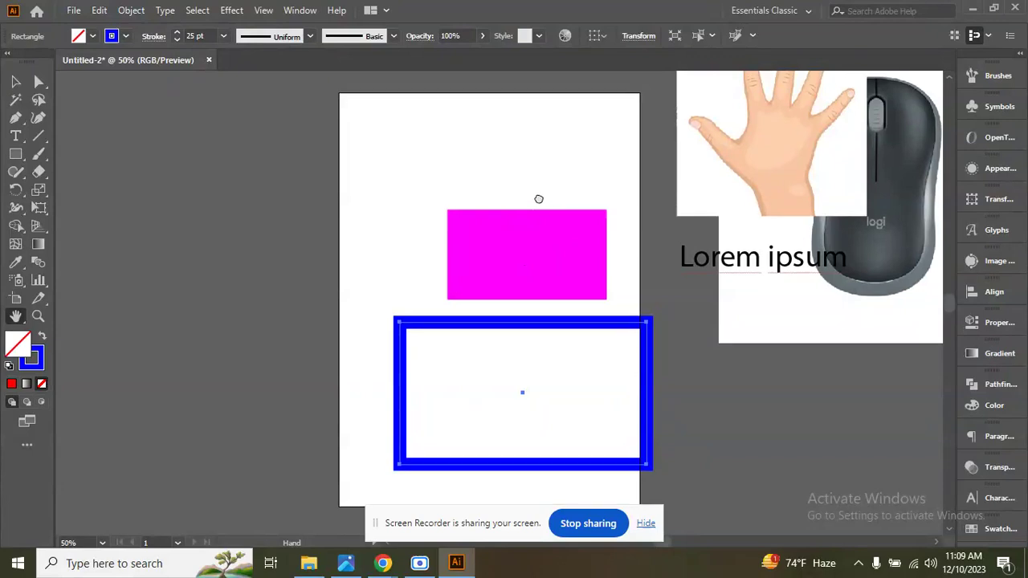
Try to save the document in Adobe Illustrator (*.AI) format under a new file name, then cancel at the Illustrator Options.
drag(539, 199, 514, 205)
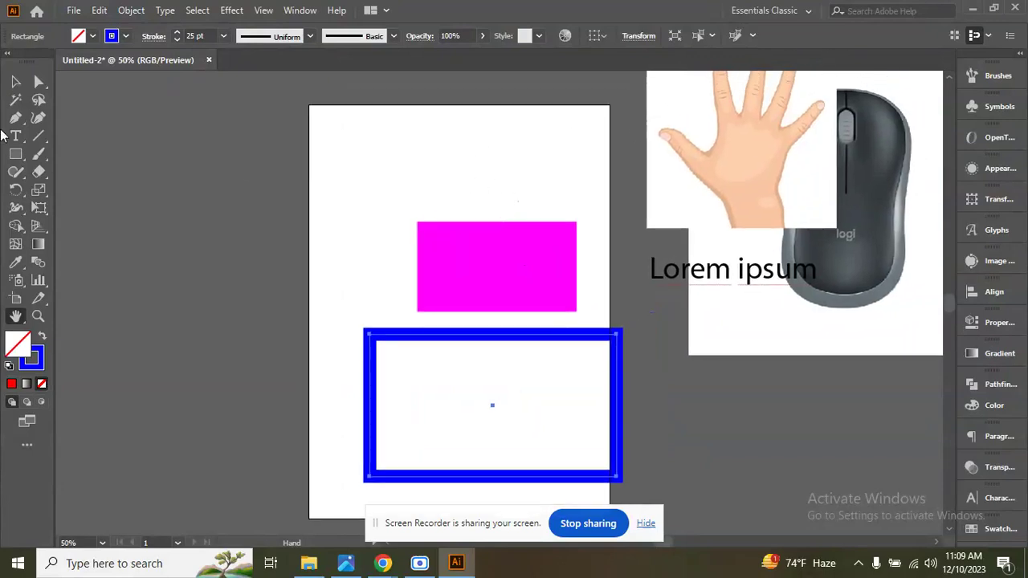
click(73, 11)
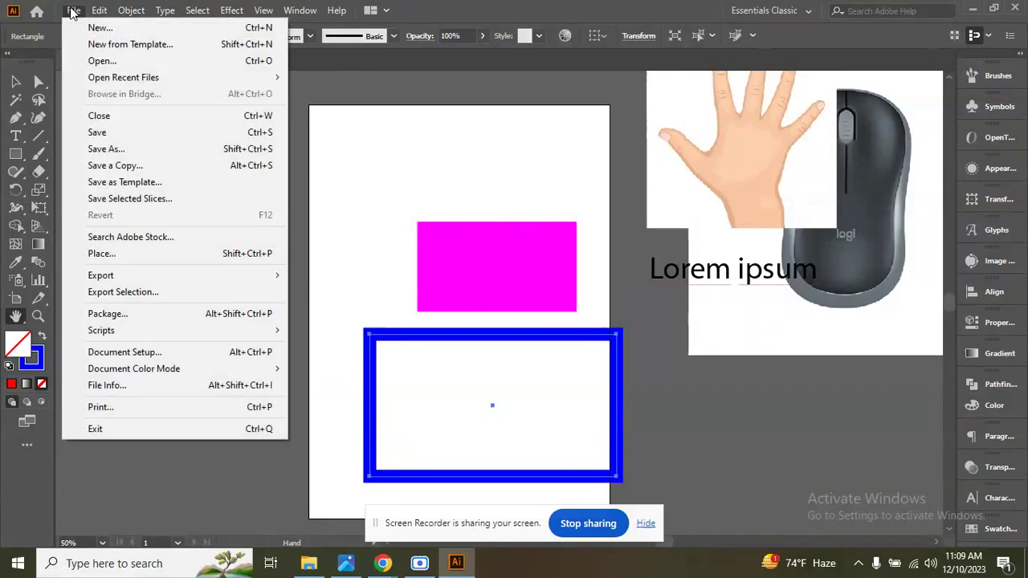
click(106, 134)
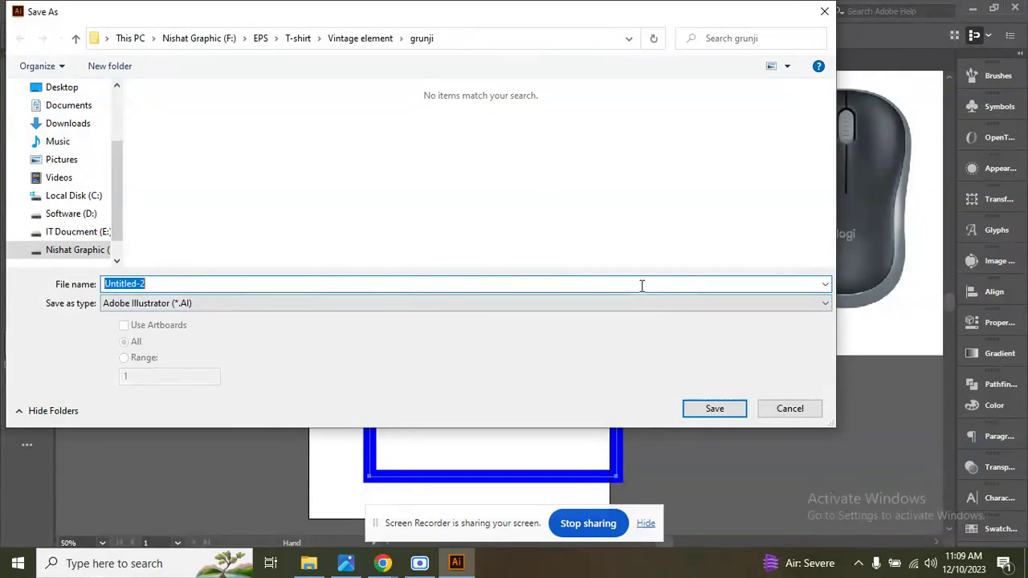
click(825, 306)
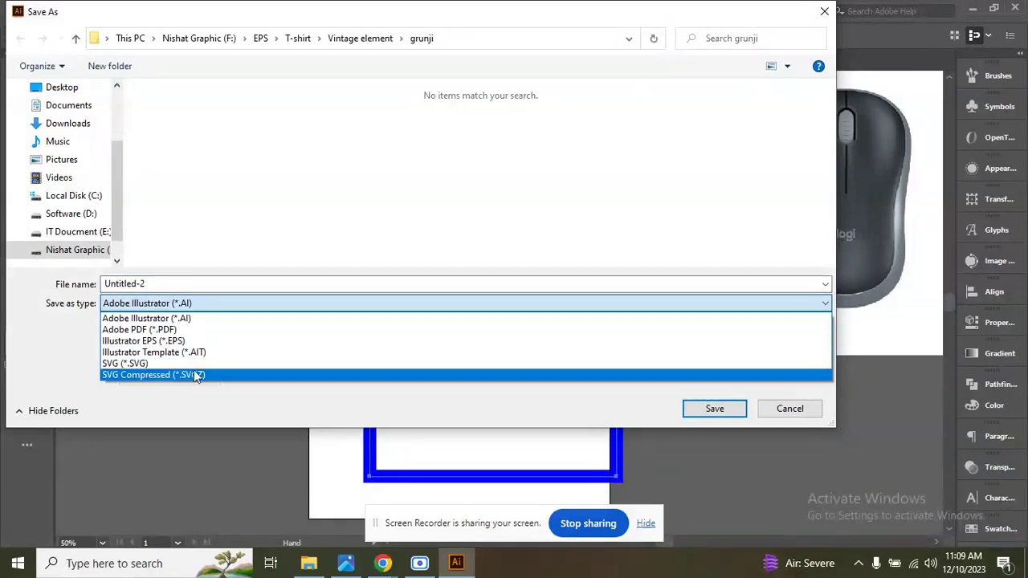
click(193, 304)
double_click(169, 287)
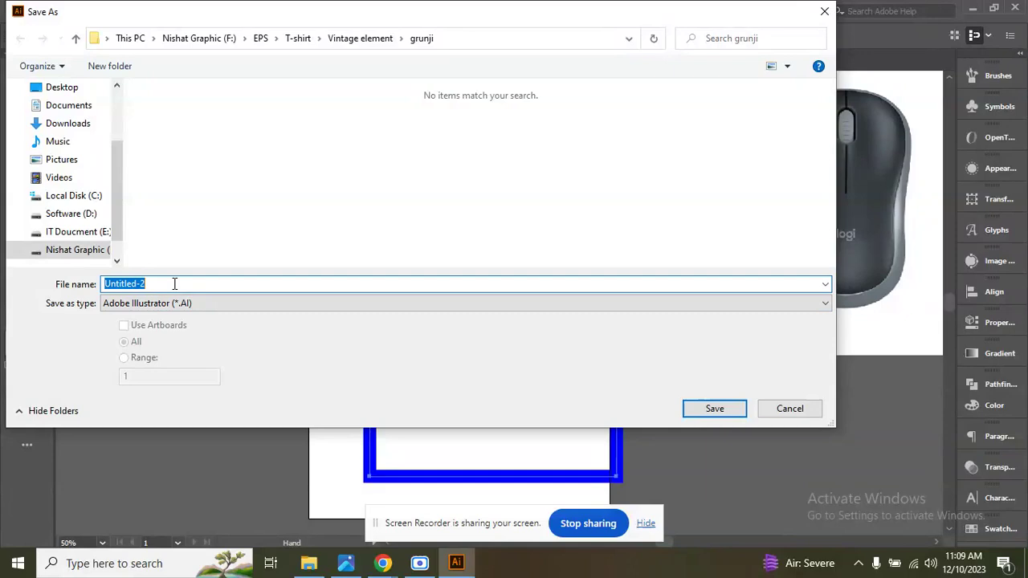
text(Nishat)
click(708, 412)
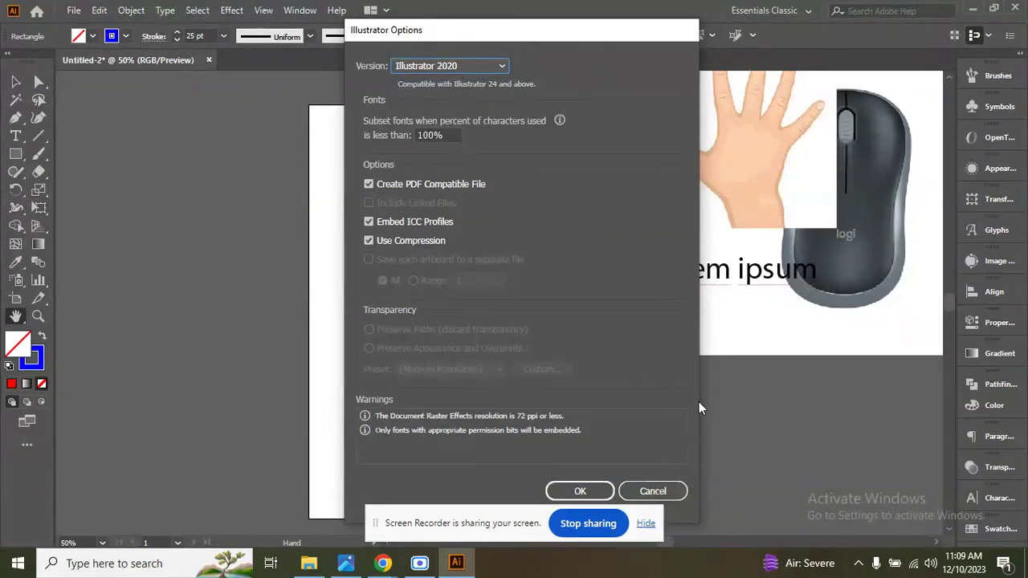
click(652, 491)
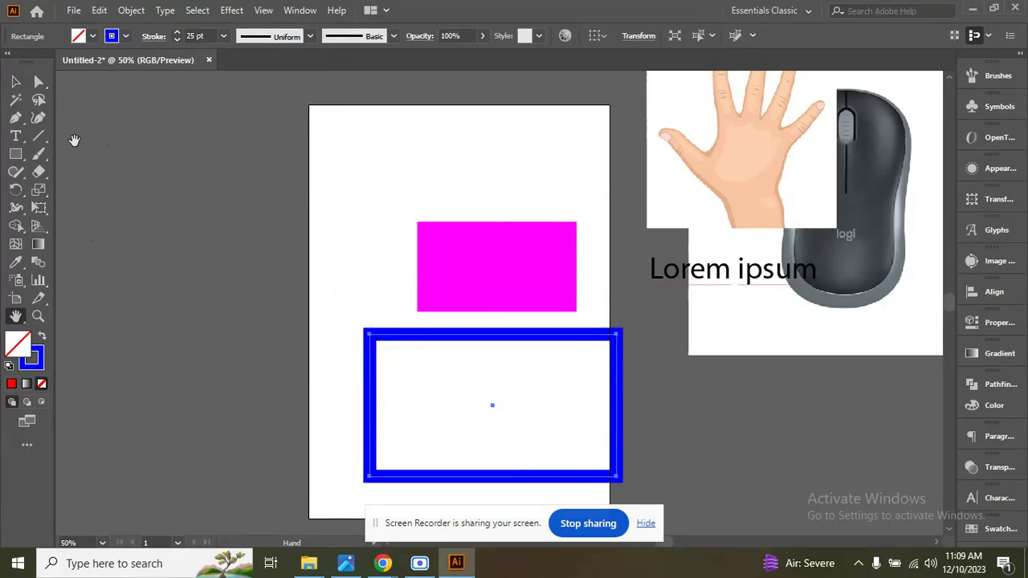
Add the text "ctrl" in the upper part of the artboard and enlarge it to about 138 pt.
click(17, 136)
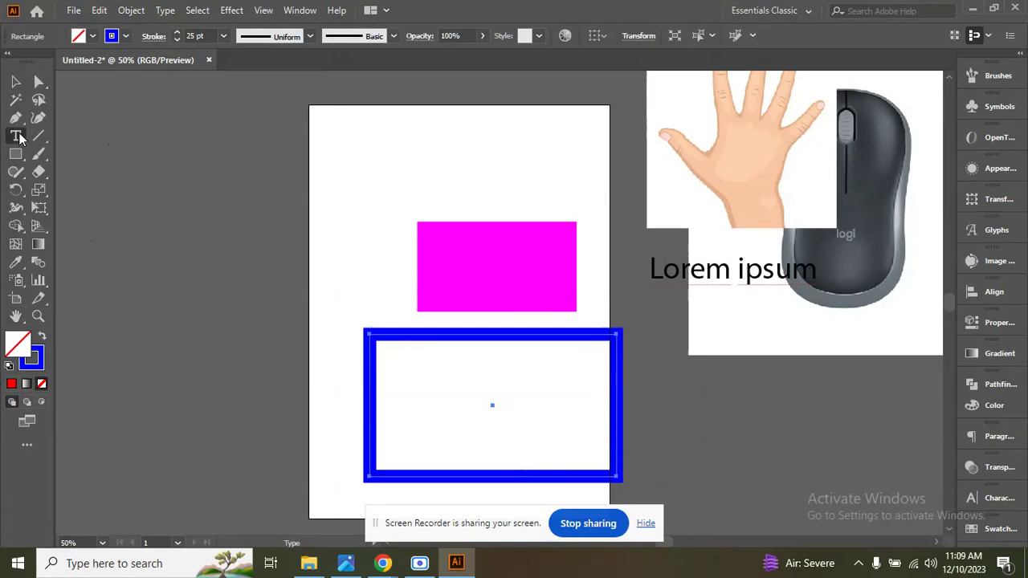
click(362, 171)
key(BackSpace)
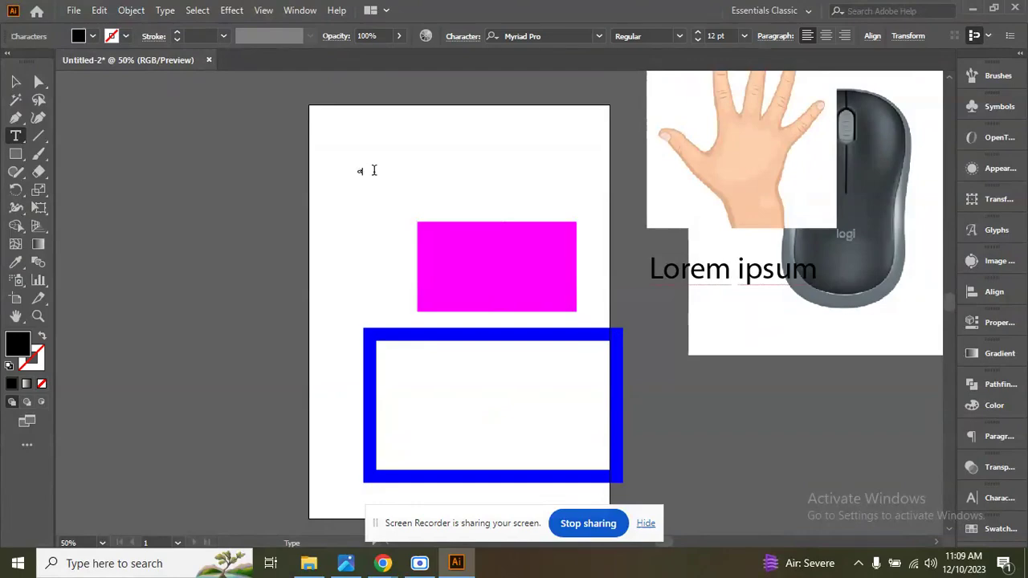
click(15, 81)
drag(371, 179, 478, 178)
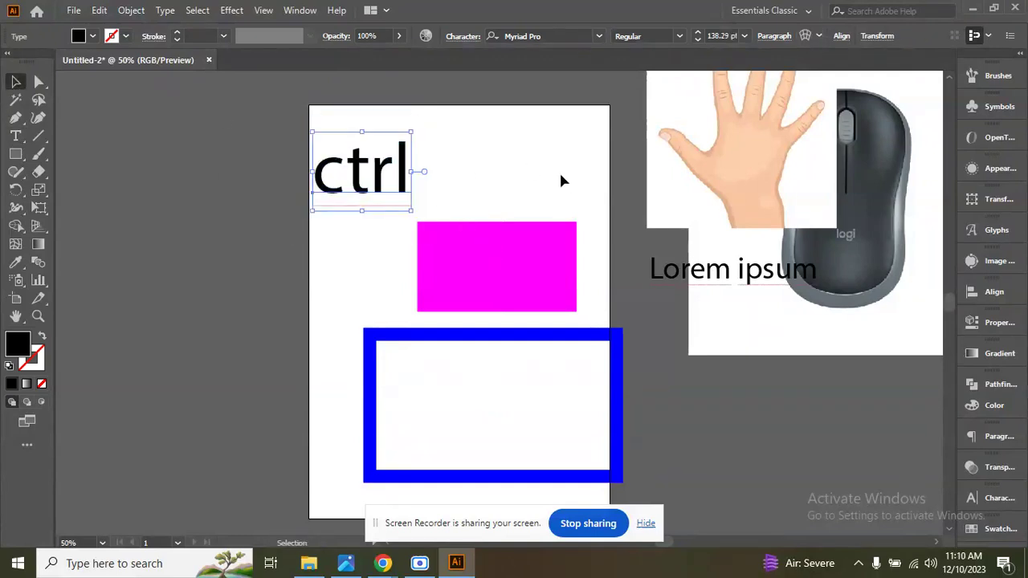
Start saving the document twice, entering a new file name the second time, and cancel both attempts.
key(ctrl)
key(ctrl+s)
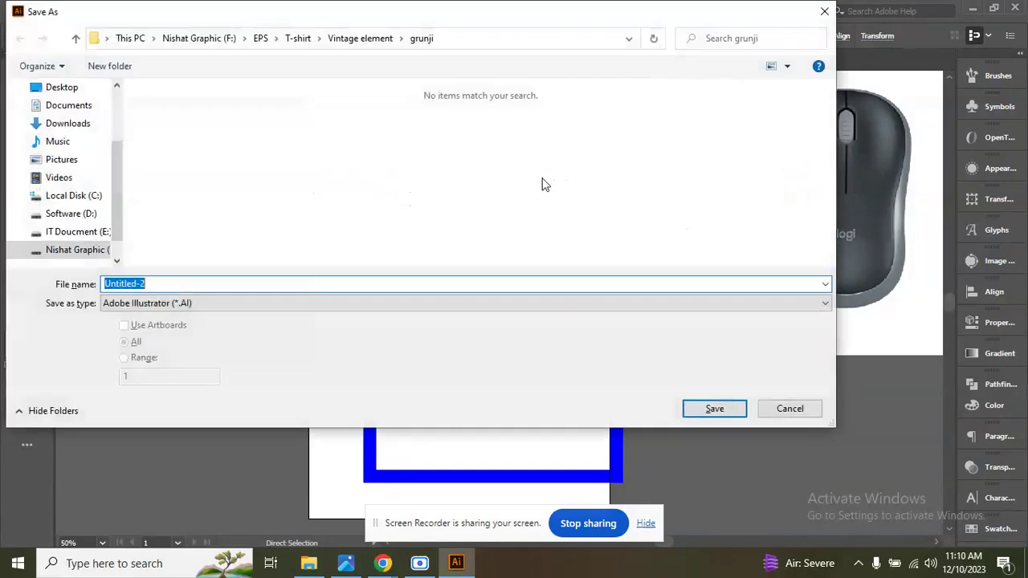
click(790, 412)
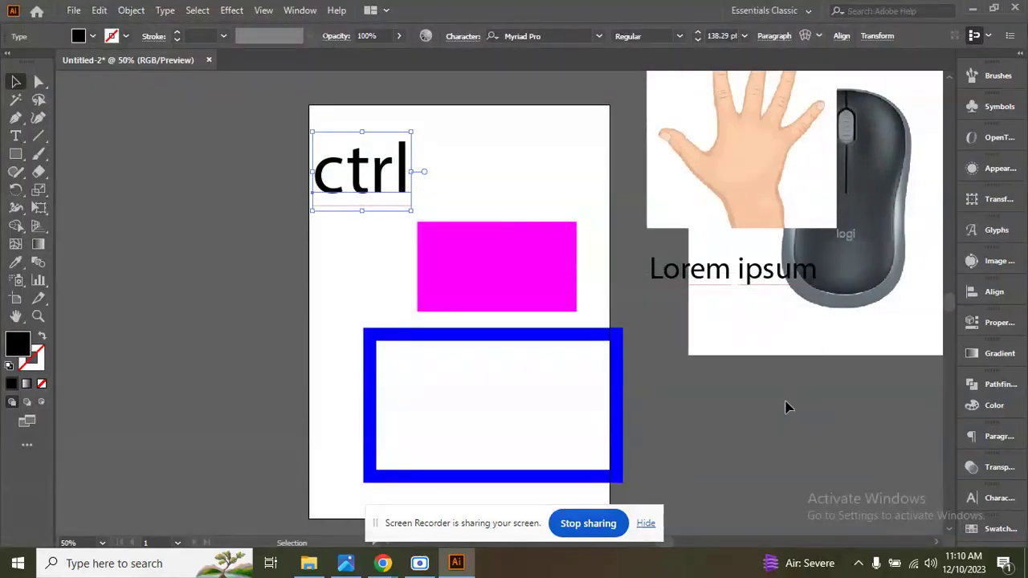
key(ctrl+s)
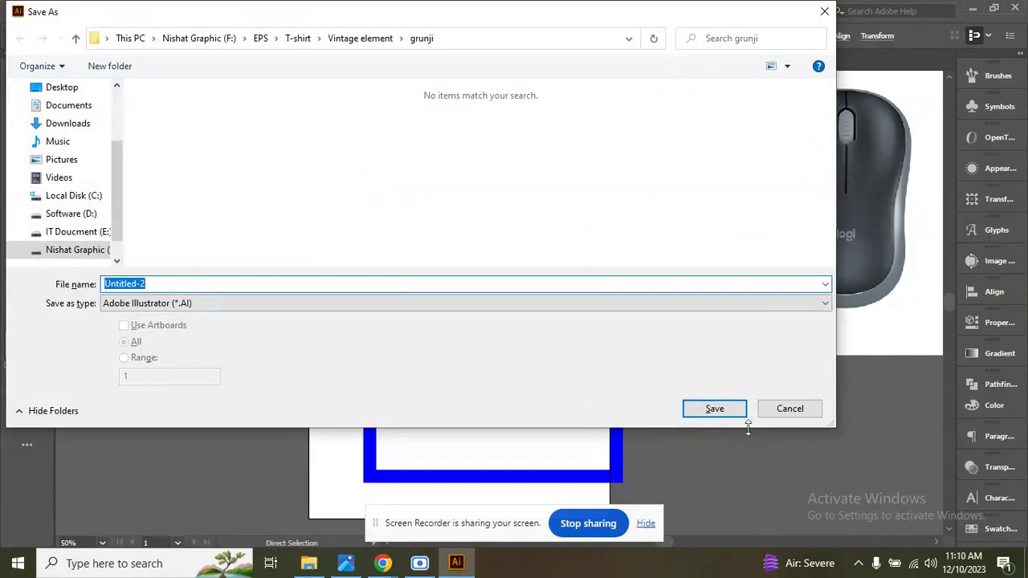
text(nishat)
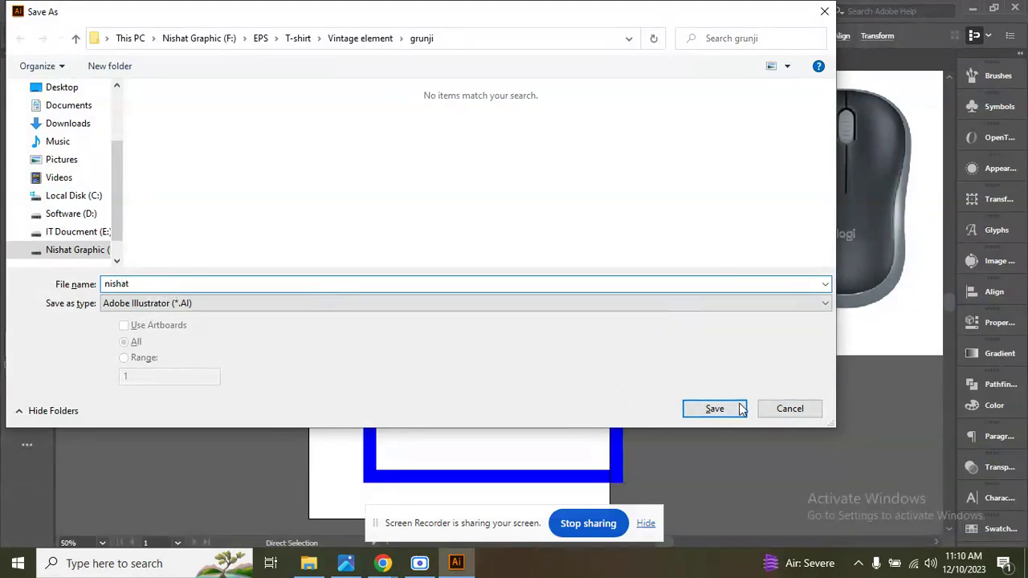
click(795, 413)
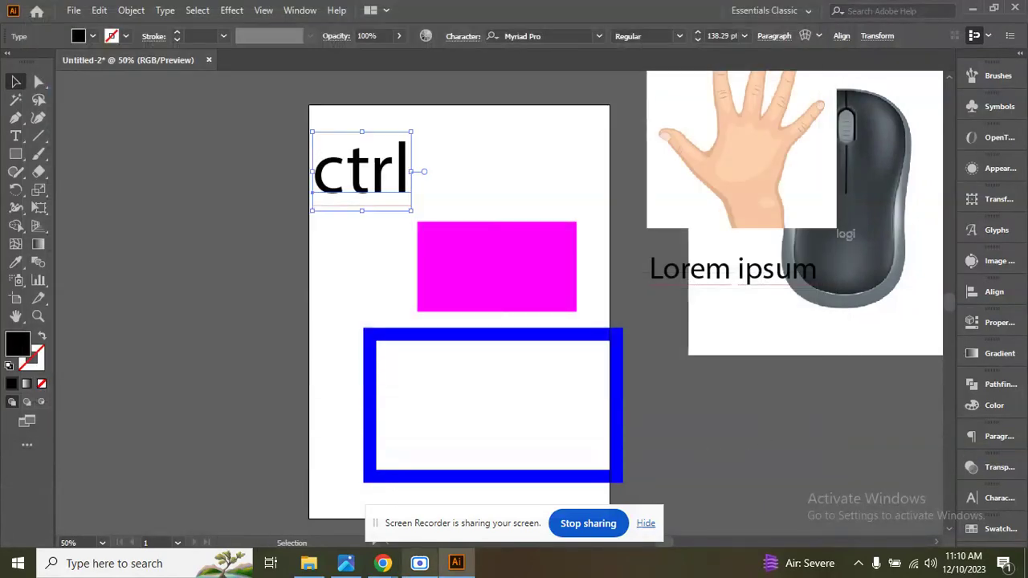
Switch to Chrome and search Google Images for "keyboard".
mouse_move(383, 563)
click(298, 485)
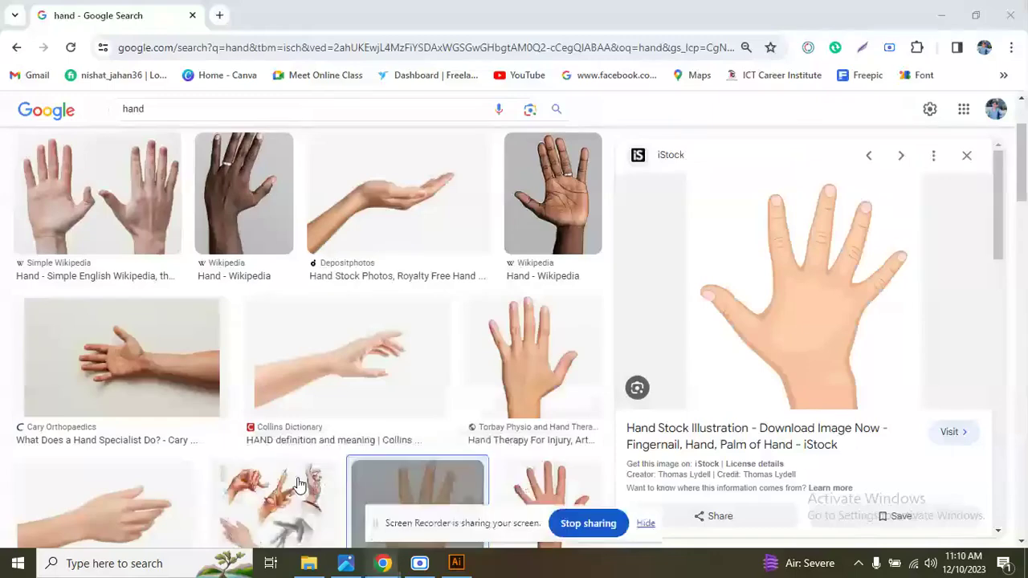
click(102, 113)
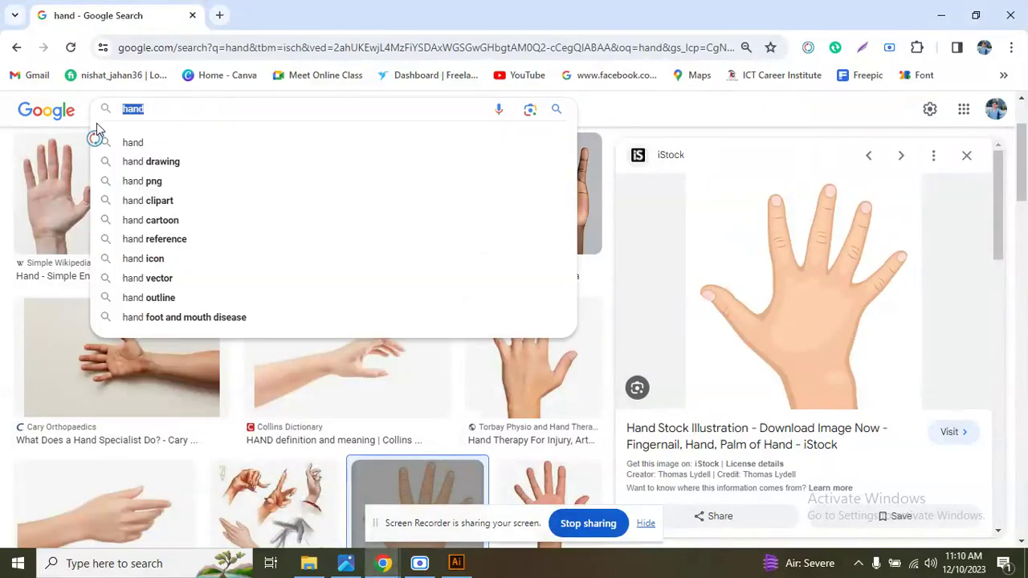
text(ke)
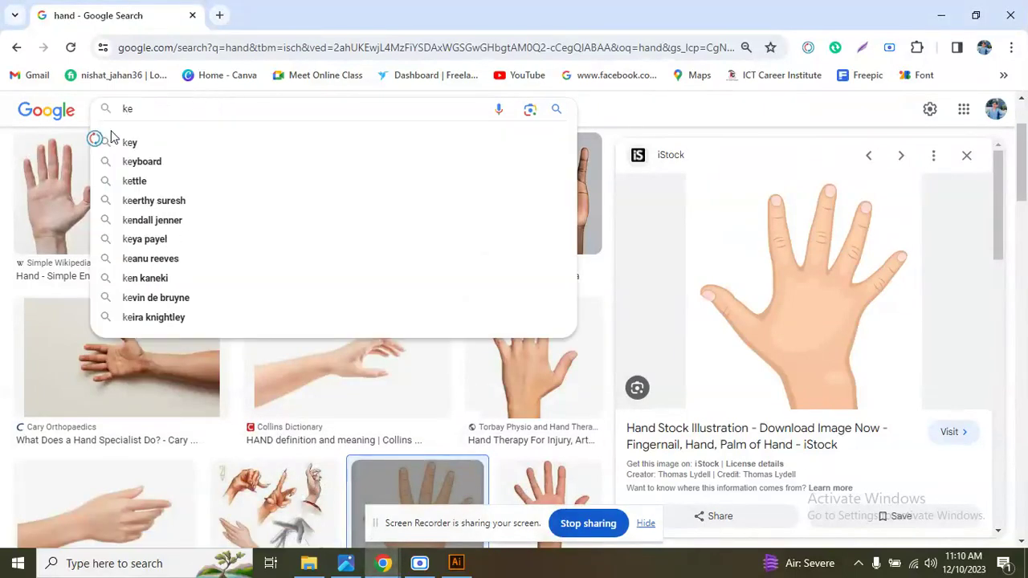
text(y)
click(144, 162)
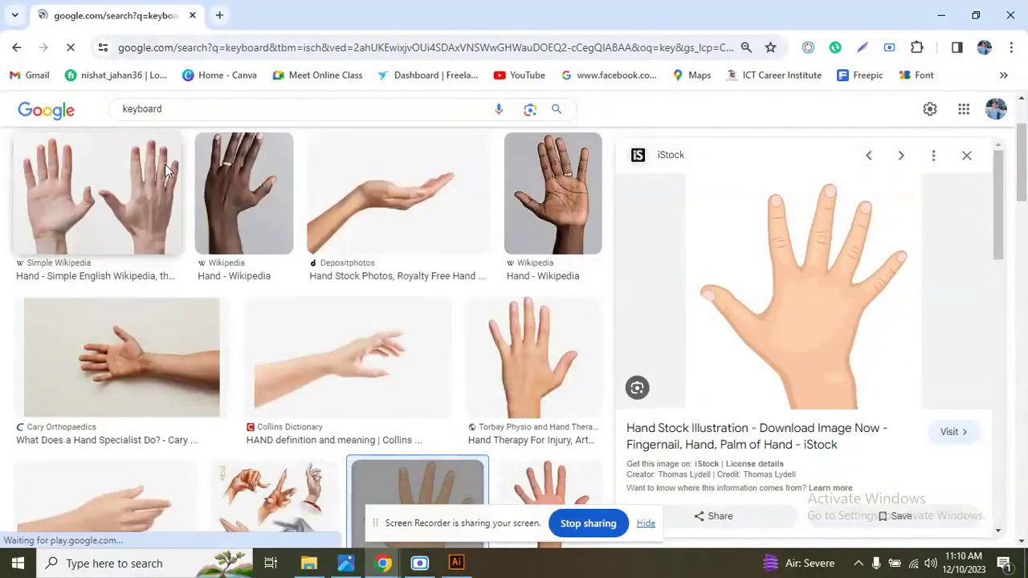
Copy the IndiaMART "Computer Keyboard" image and paste it into the Illustrator document.
scroll(305, 451, down, 1)
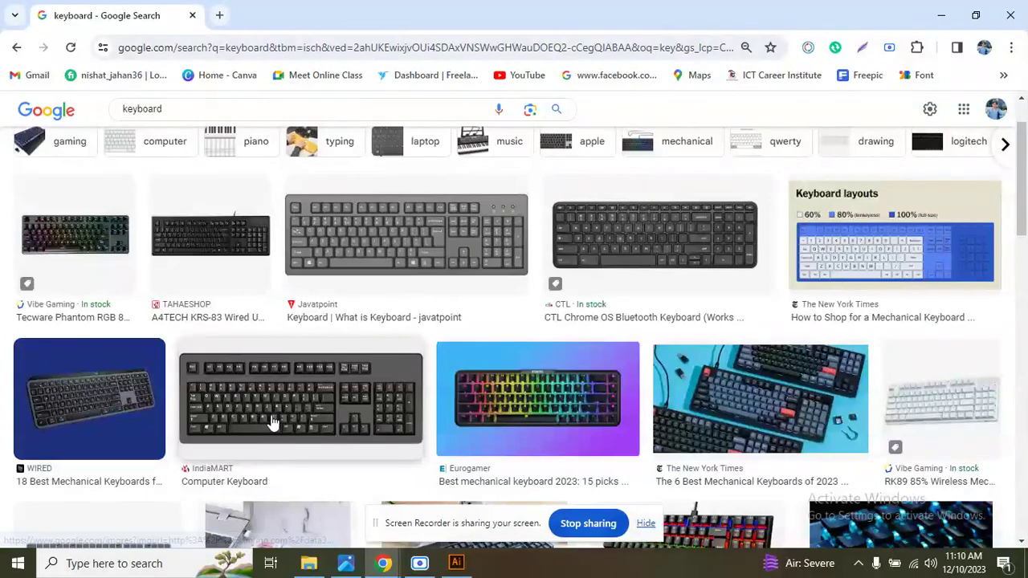
click(270, 424)
right_click(797, 321)
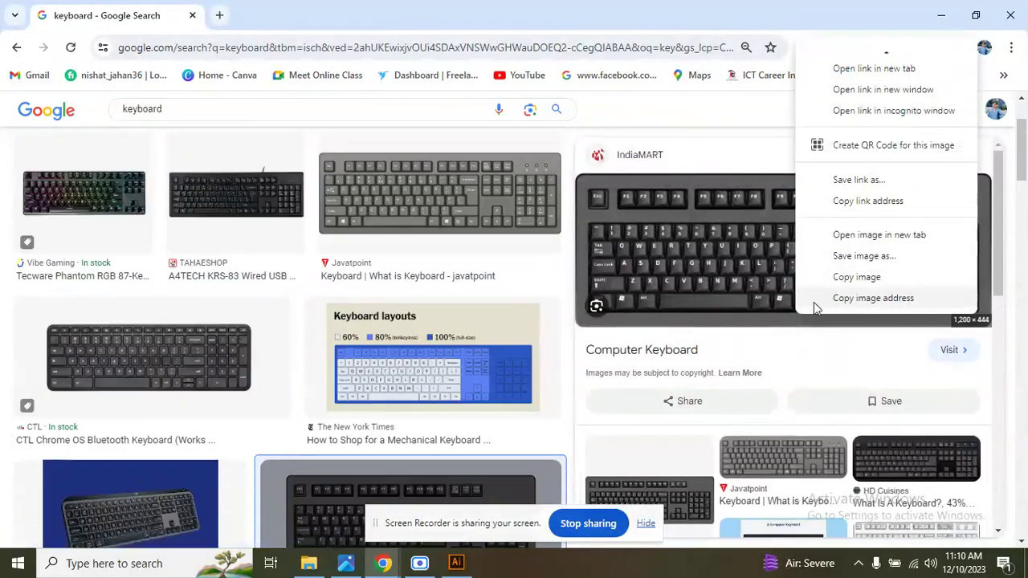
click(873, 278)
click(457, 562)
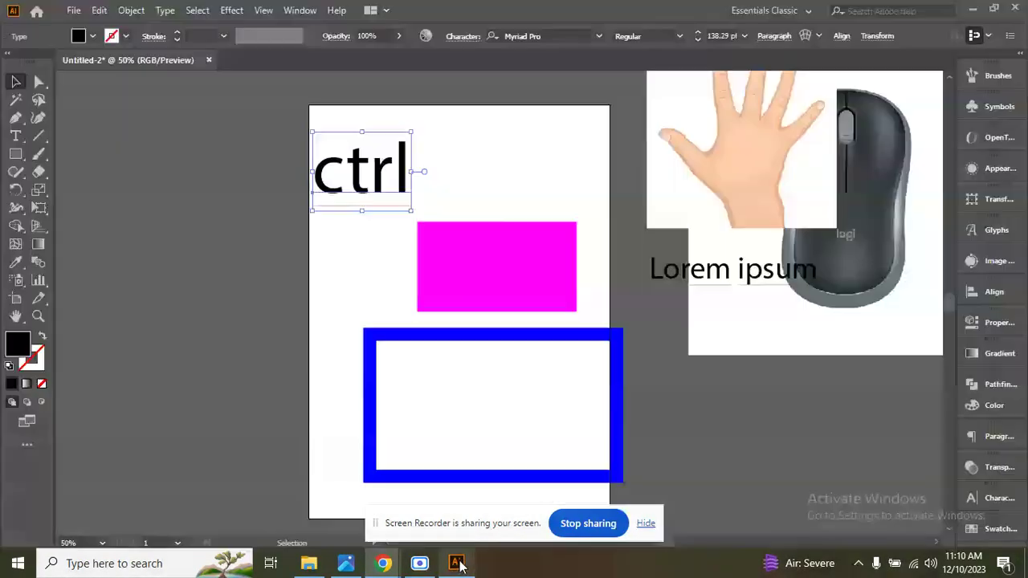
click(498, 403)
key(ctrl+v)
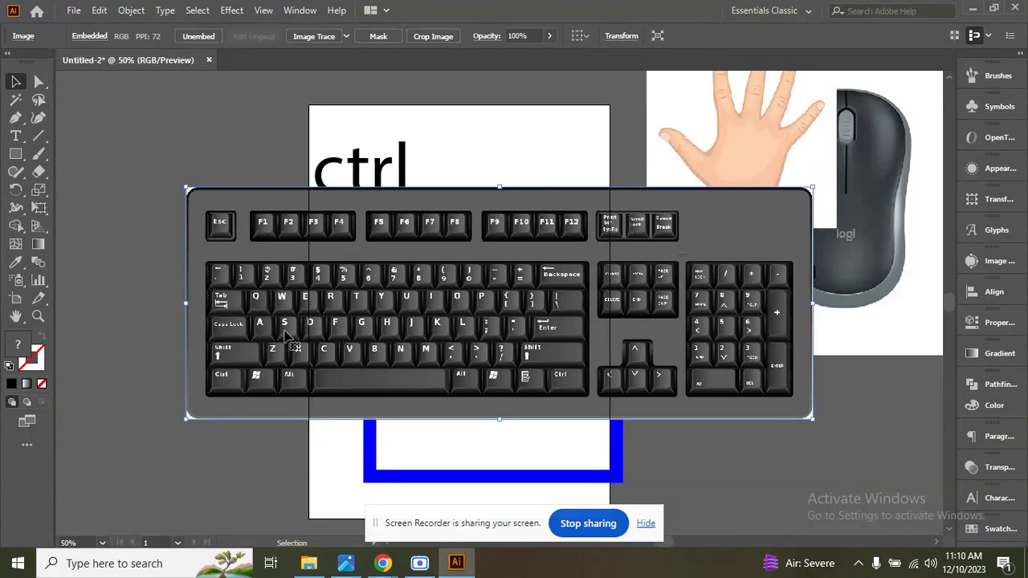
Open the Save As dialog for the document with the keyboard image and cancel it.
key(ctrl)
key(ctrl)
key(ctrl)
key(ctrl+s)
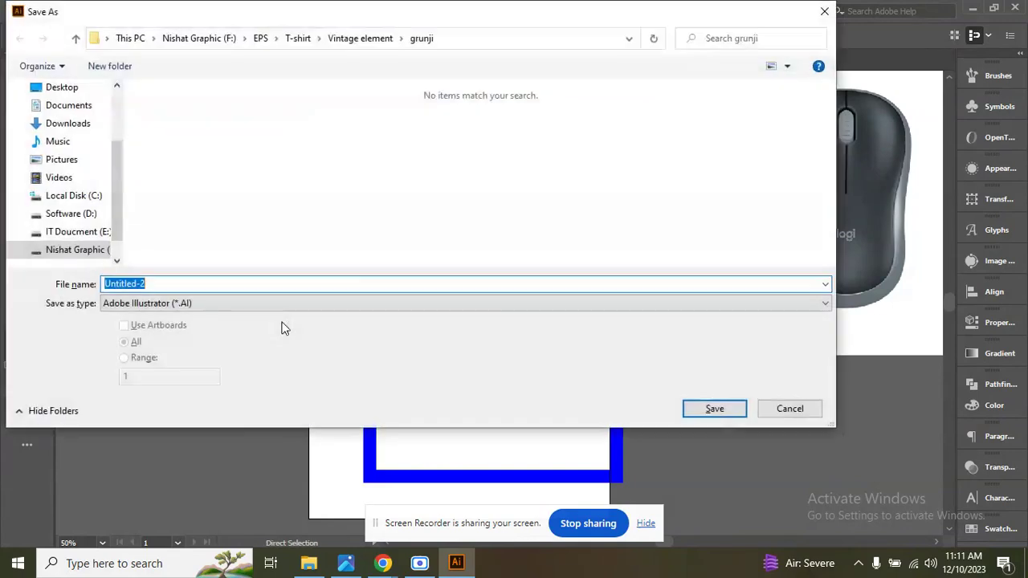
click(789, 409)
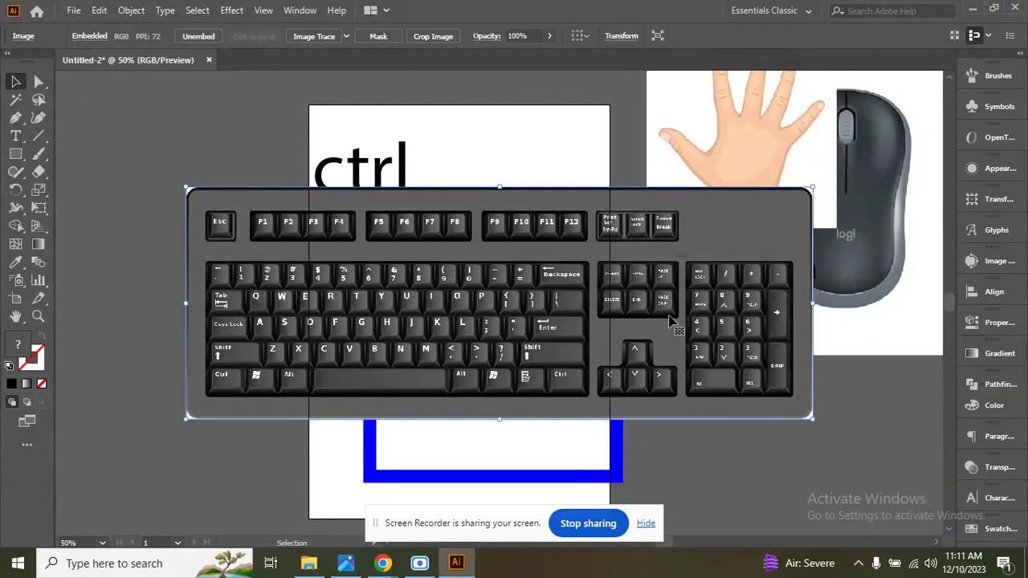
Deselect the keyboard image and quit Illustrator without saving the changes to Untitled-2.
click(78, 12)
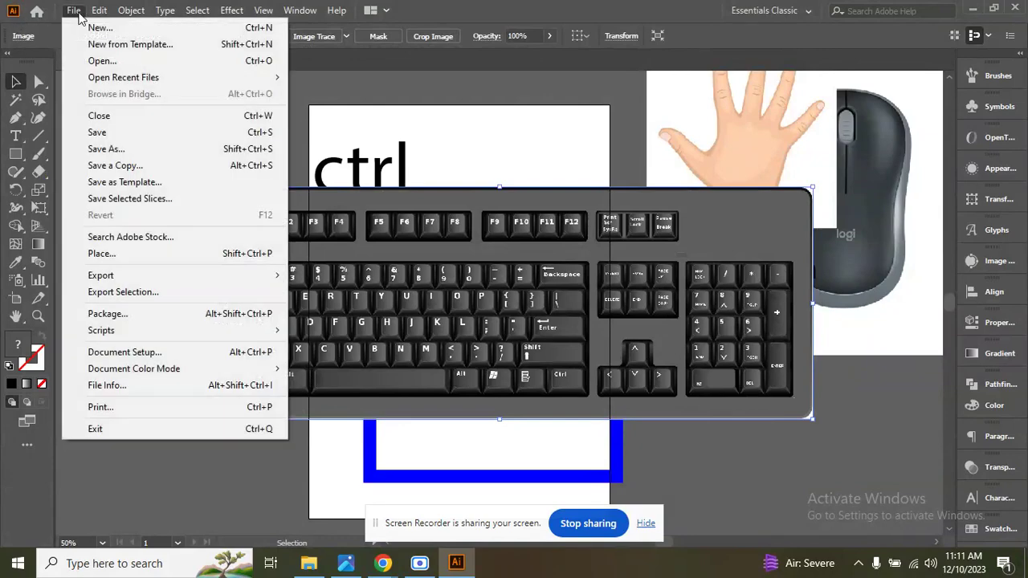
click(78, 14)
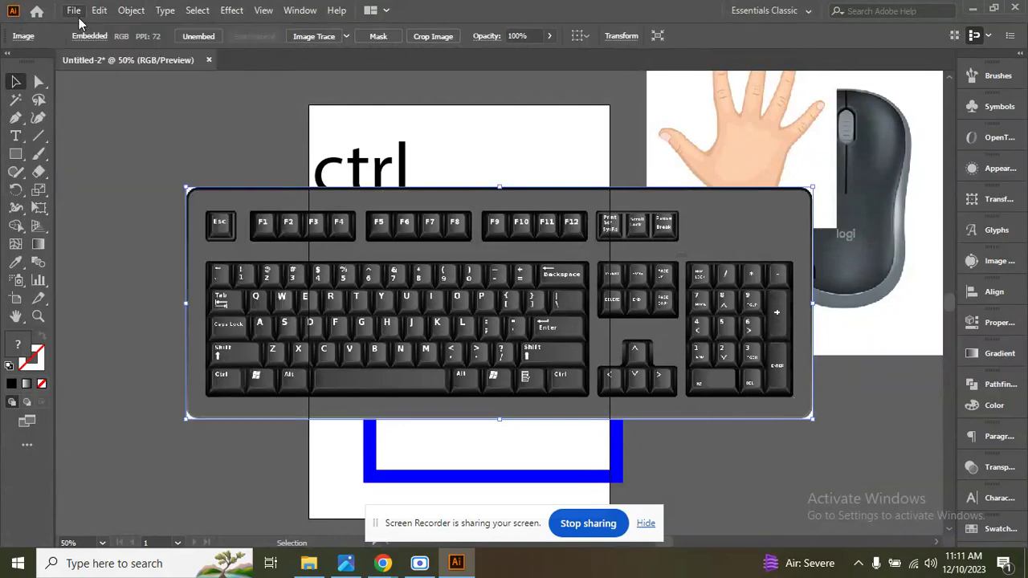
click(77, 13)
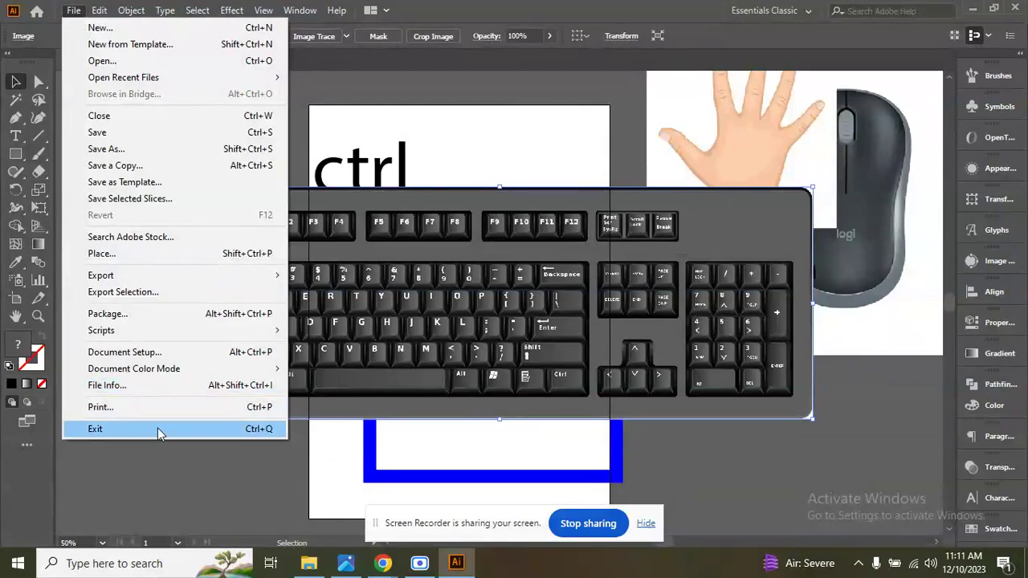
click(310, 446)
click(310, 446)
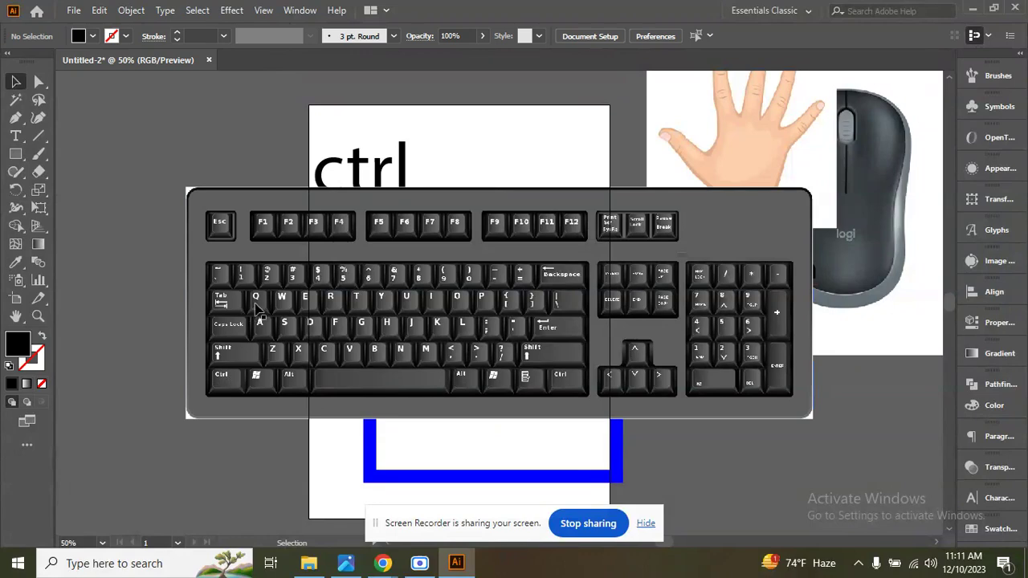
key(a)
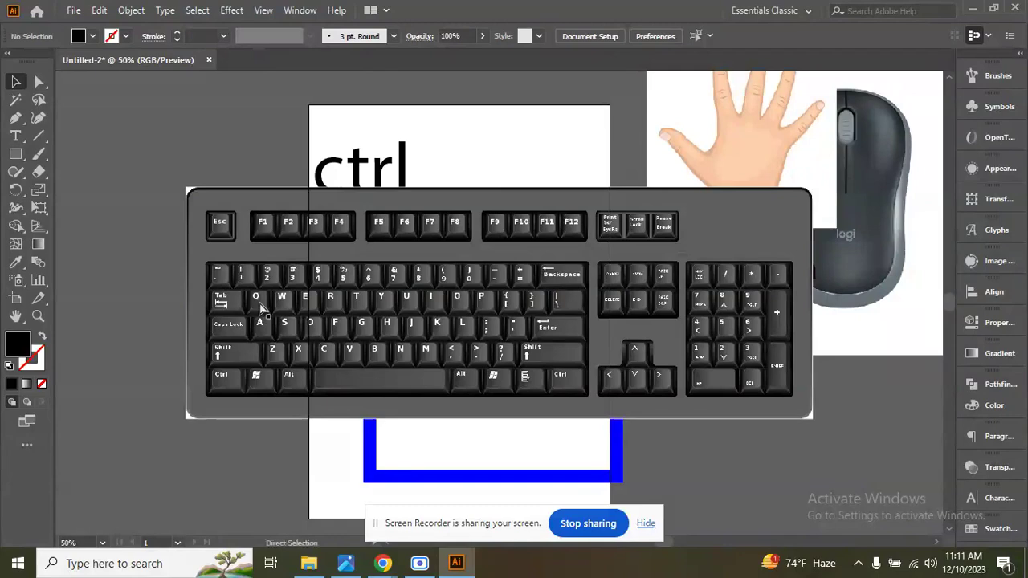
key(ctrl+q)
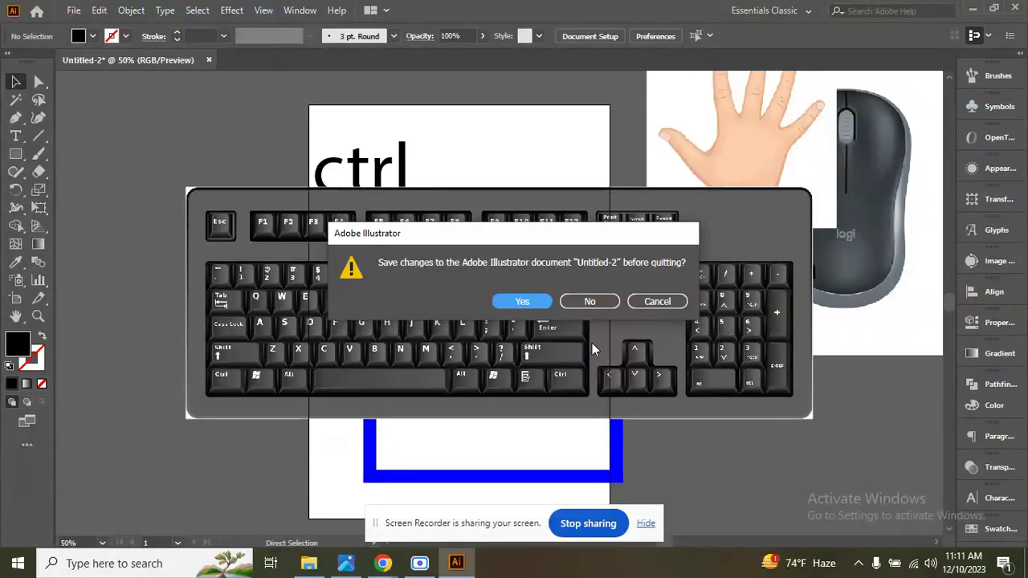
click(590, 302)
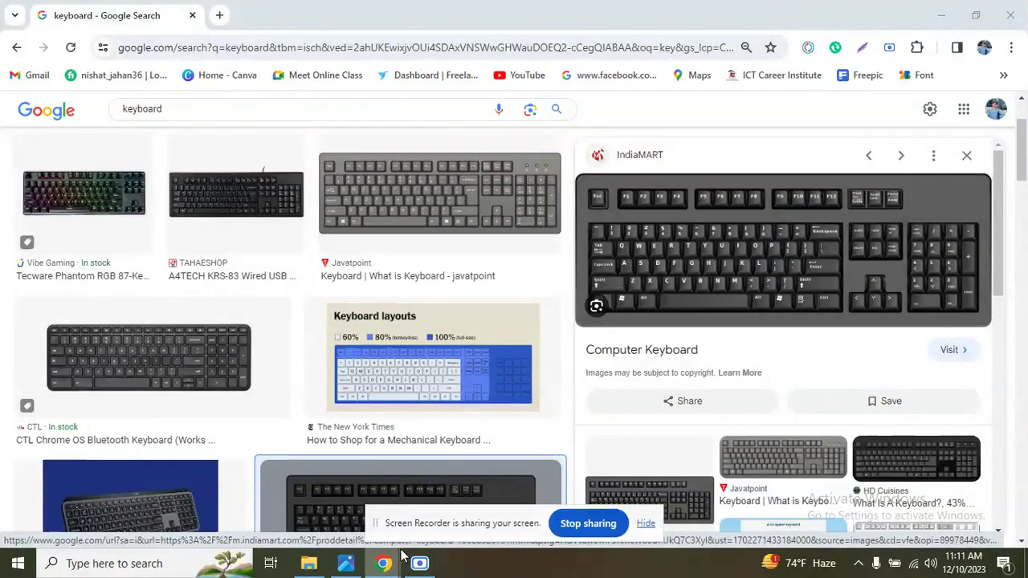
Switch to Photos to view the Graphic Voice image 1.jpg.
mouse_move(417, 564)
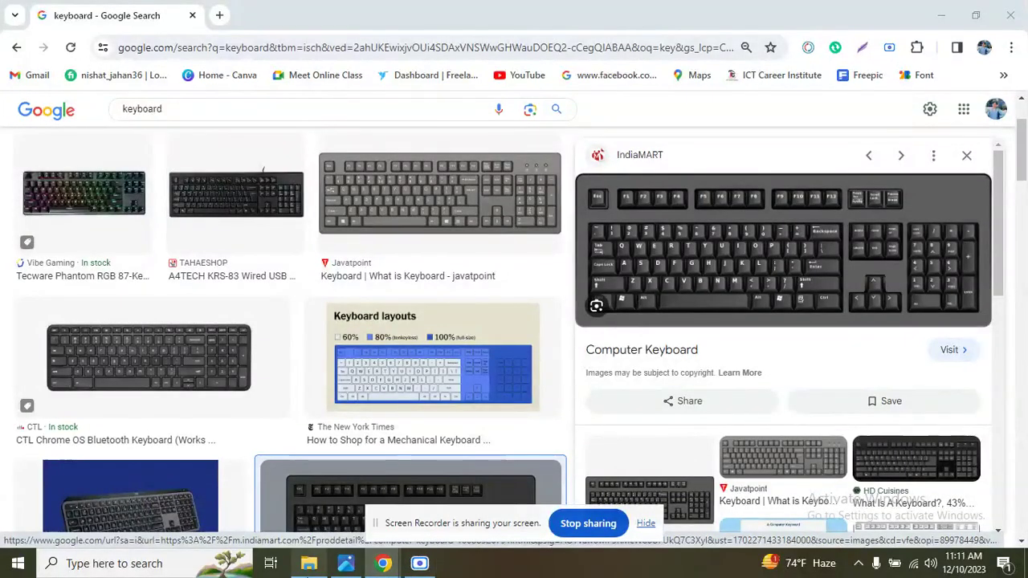
mouse_move(350, 567)
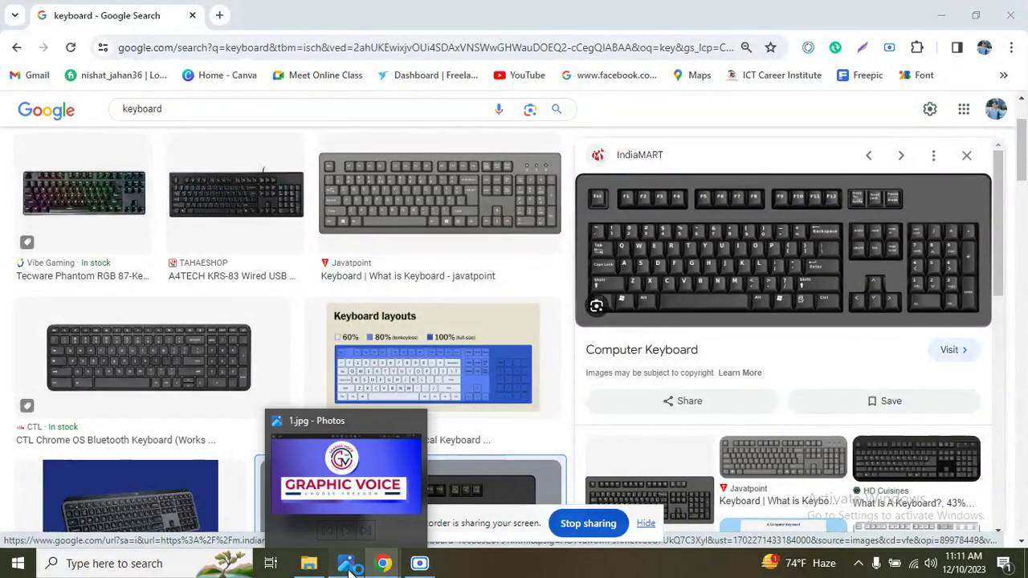
click(350, 566)
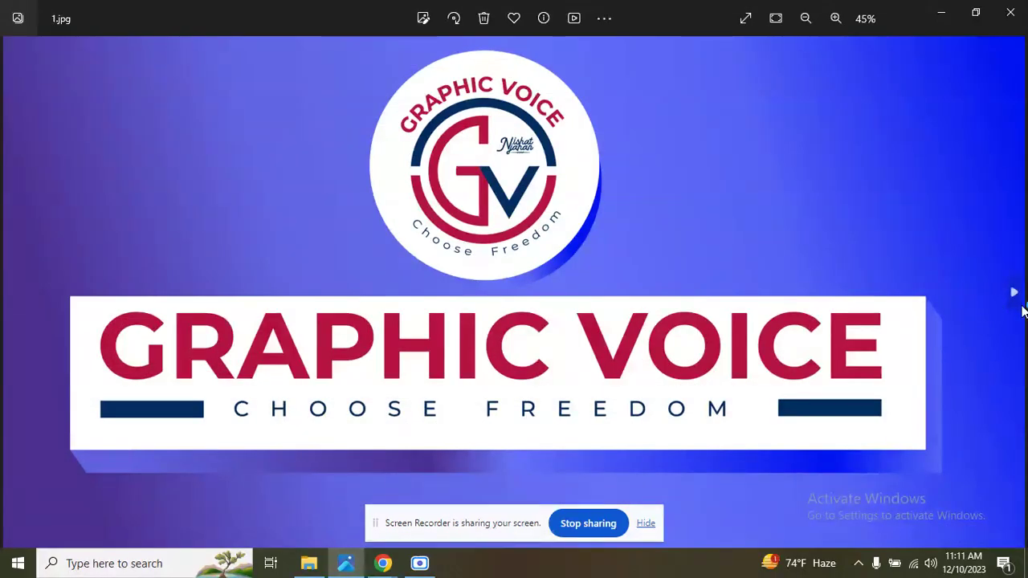